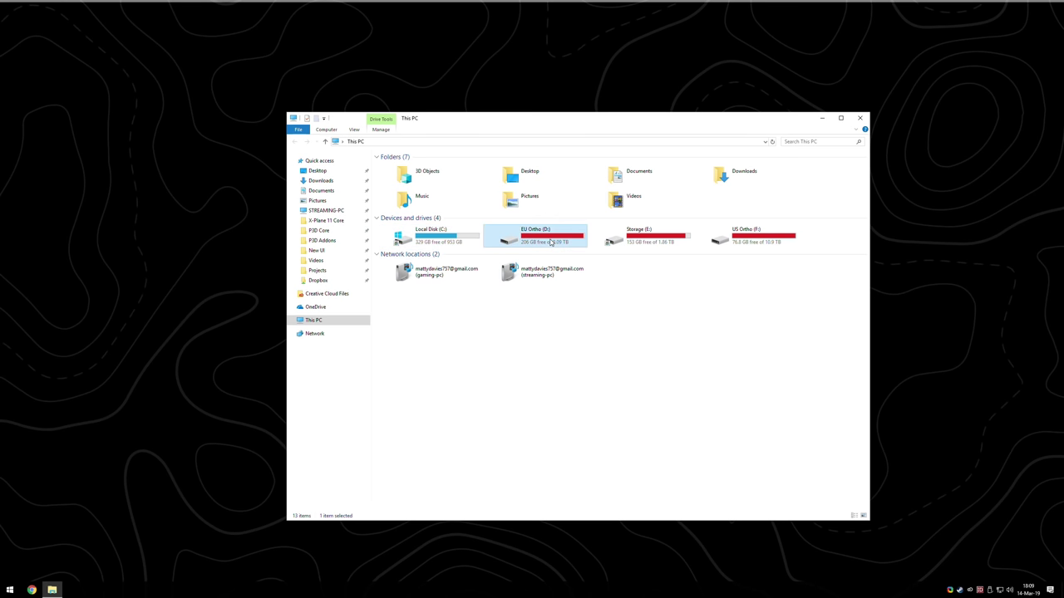
# Examine the free space and capacity of the Local Disk (C:), EU Ortho (D:), Storage (E:) and US Ortho (F:) drives
pyautogui.click(629, 238)
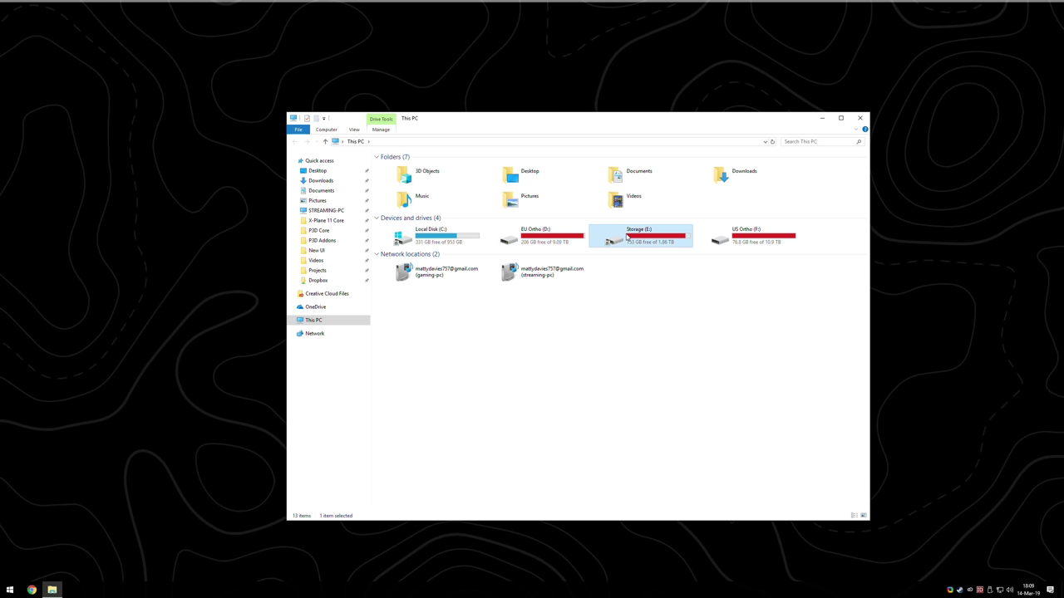
pyautogui.click(764, 245)
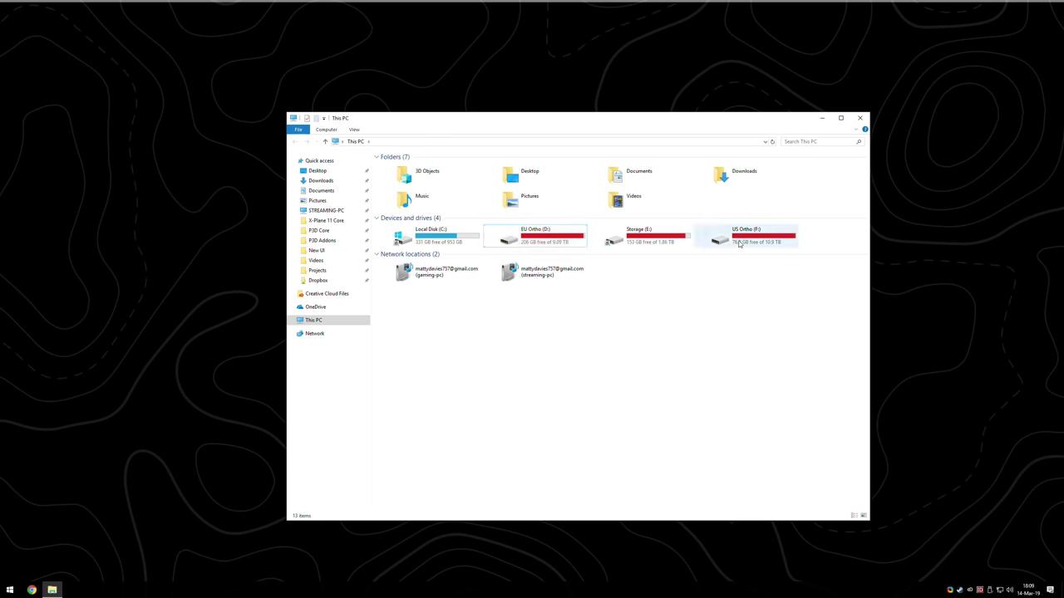
pyautogui.click(739, 243)
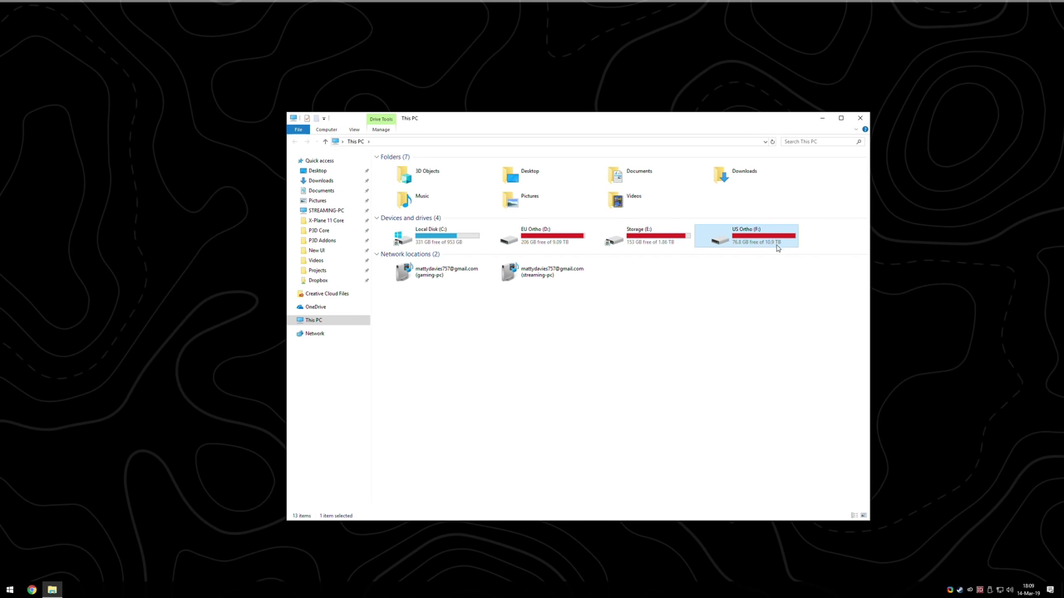
pyautogui.click(561, 241)
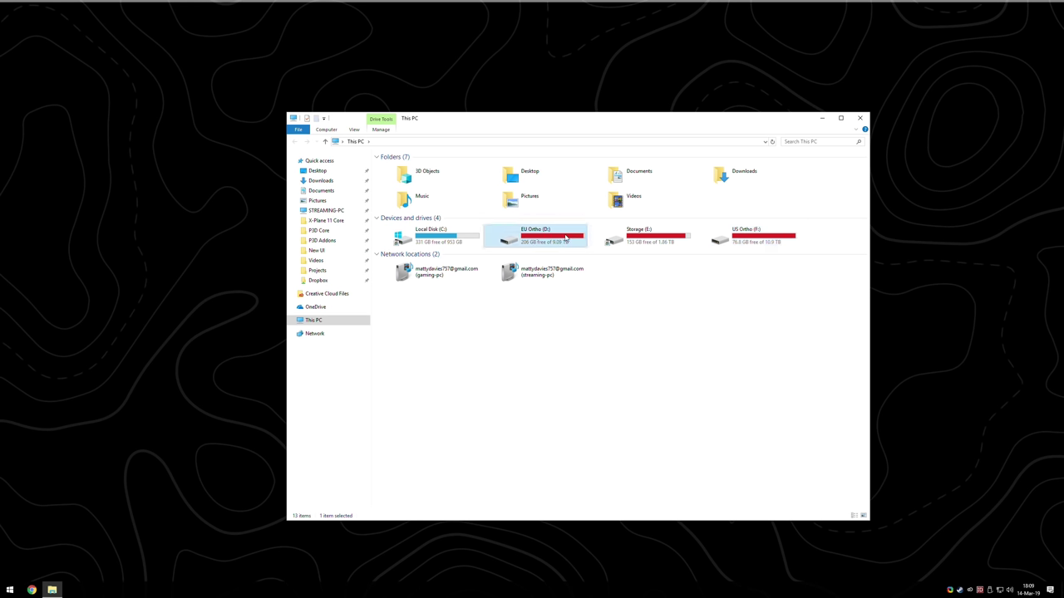
pyautogui.click(733, 237)
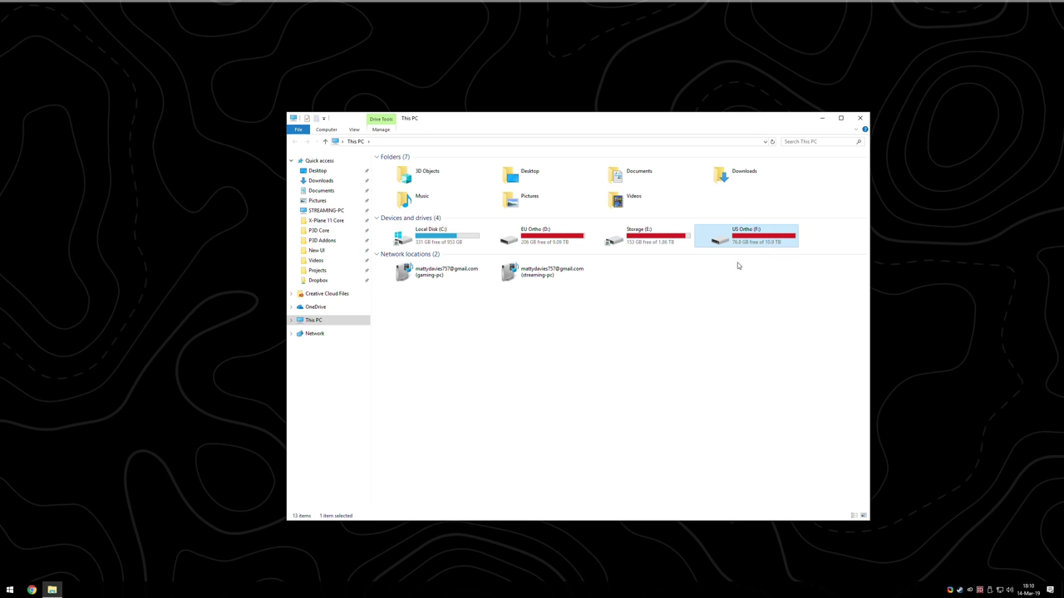
pyautogui.click(452, 243)
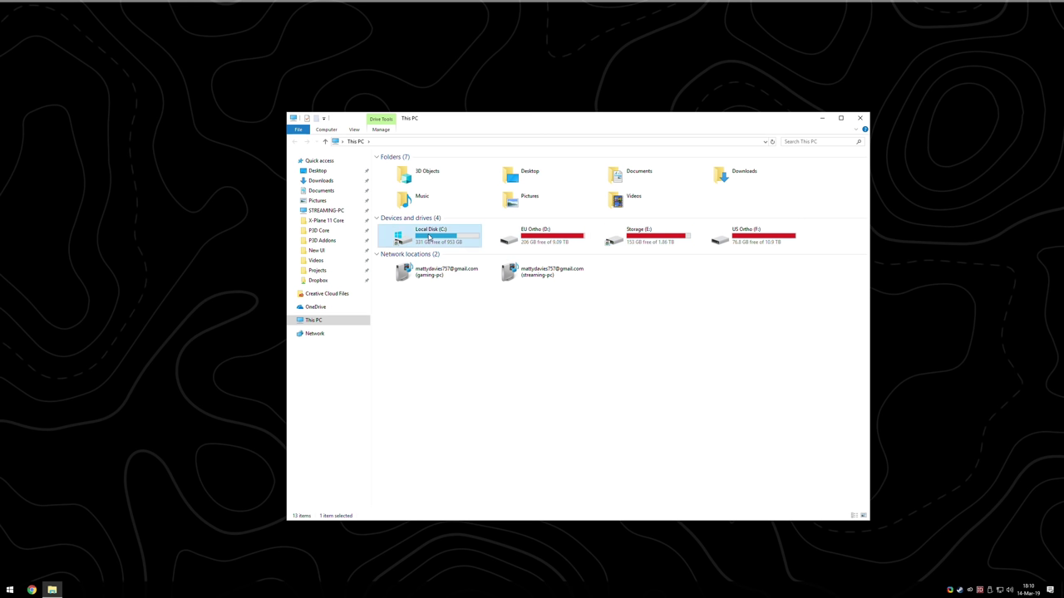
pyautogui.click(642, 239)
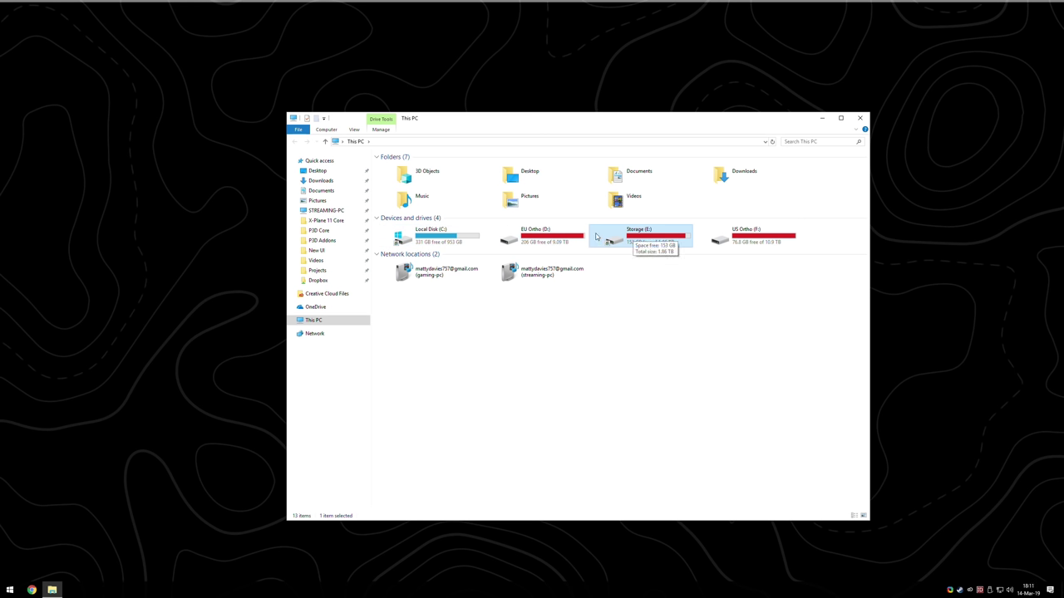
pyautogui.click(459, 237)
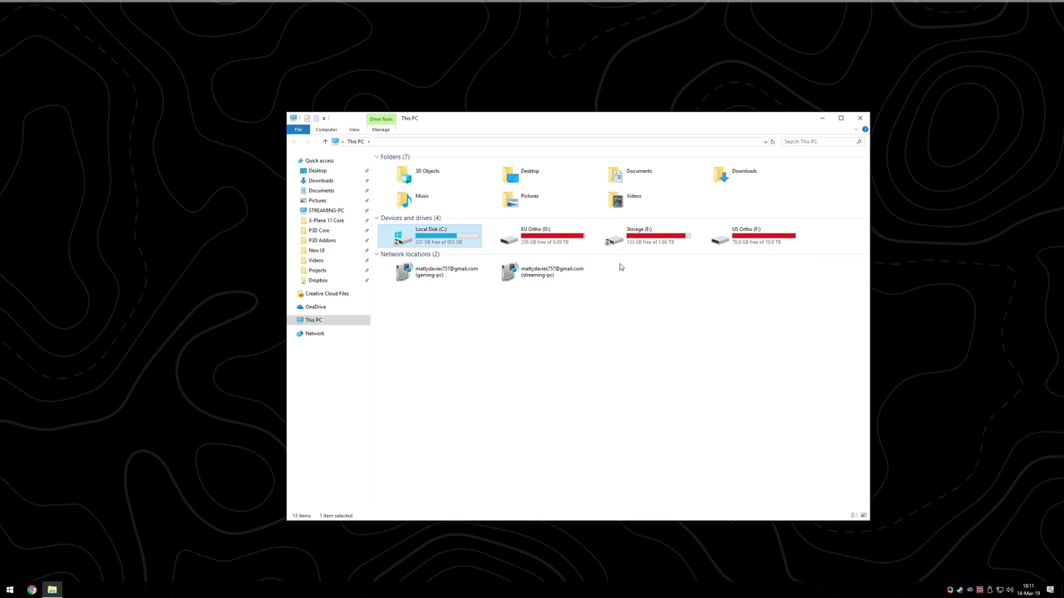
# Open the Flight Sim folder on the Storage (E:) drive
pyautogui.click(645, 238)
pyautogui.doubleClick(644, 237)
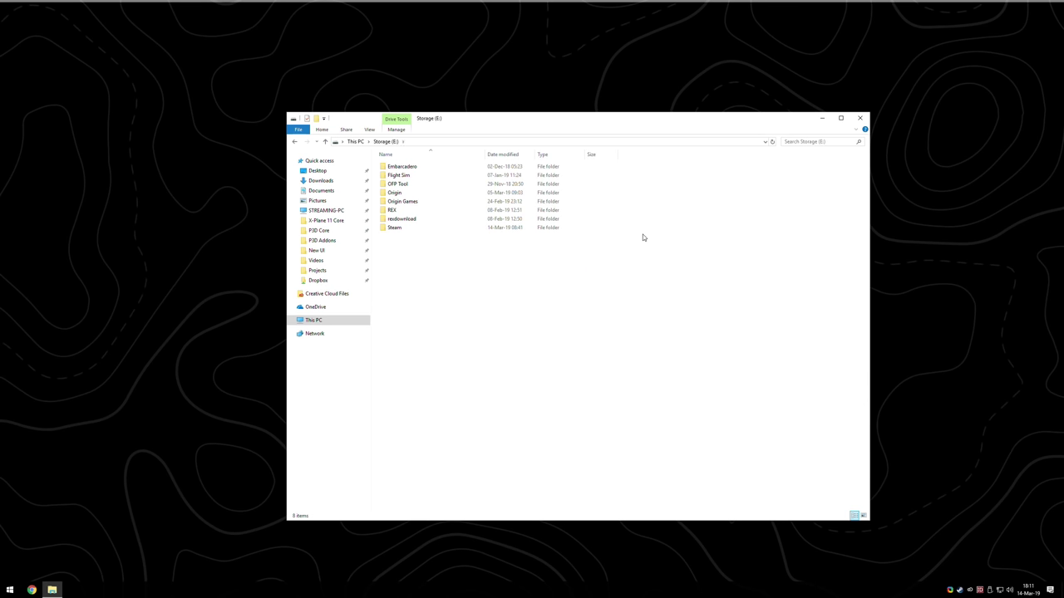
pyautogui.doubleClick(411, 177)
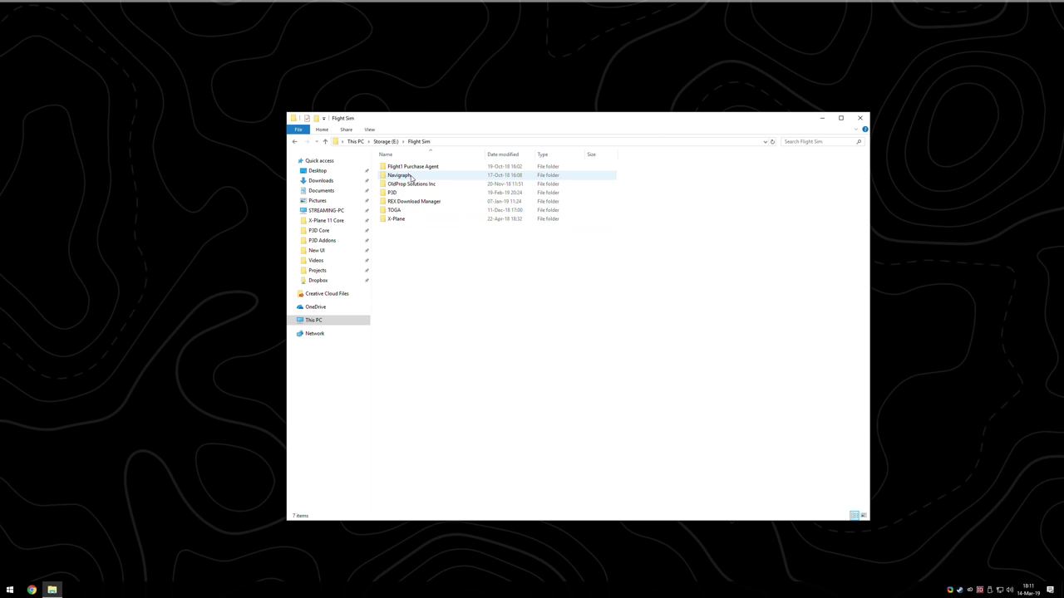
pyautogui.hotkey('alt', 'Left')
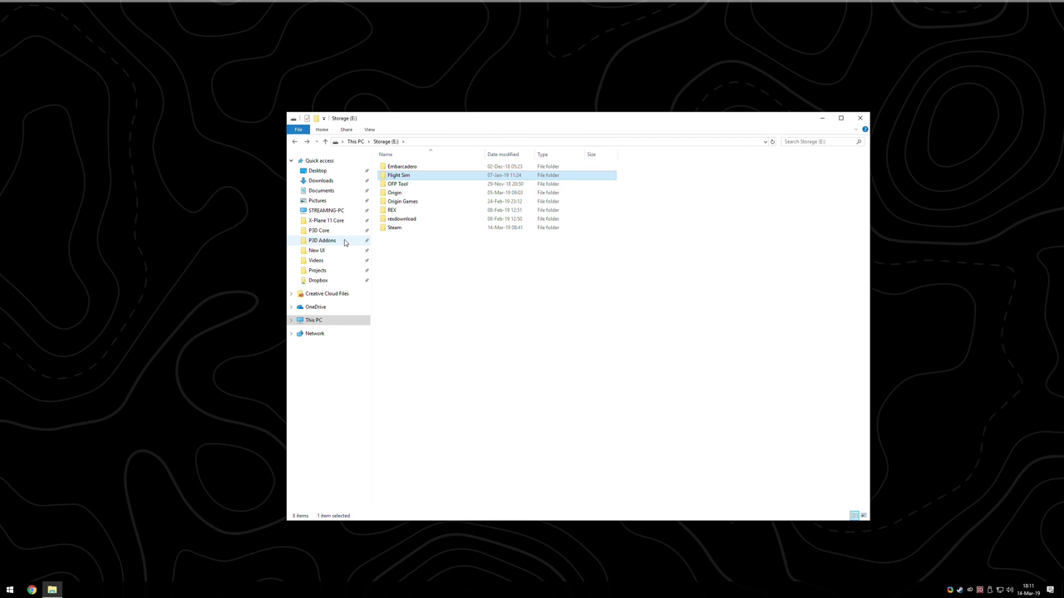
pyautogui.doubleClick(398, 177)
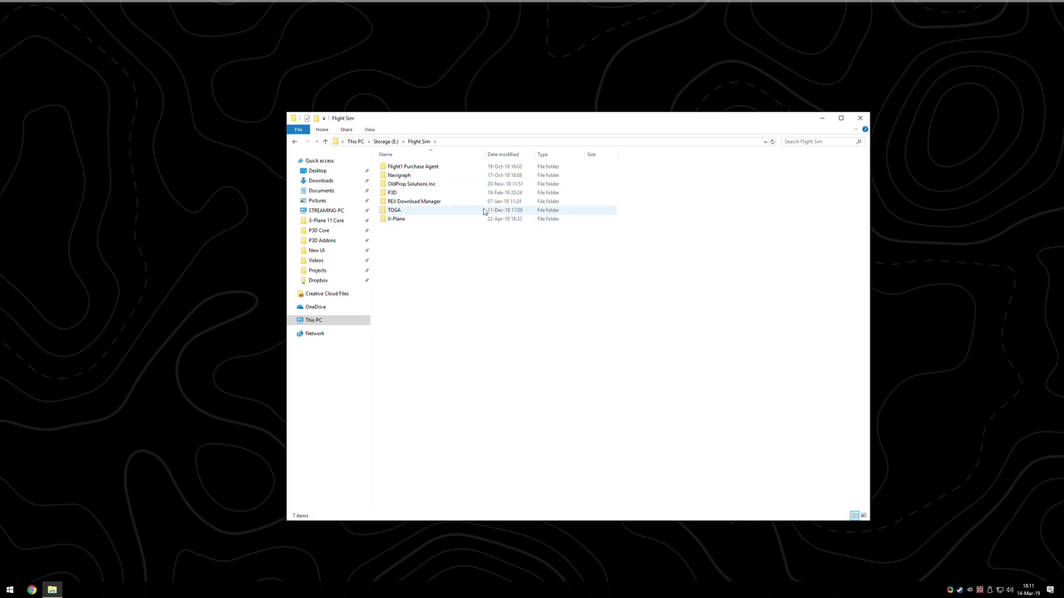
# Look over the simulator and utility subfolders in Flight Sim, including P3D, X-Plane and OldProp Solutions Inc
pyautogui.click(401, 194)
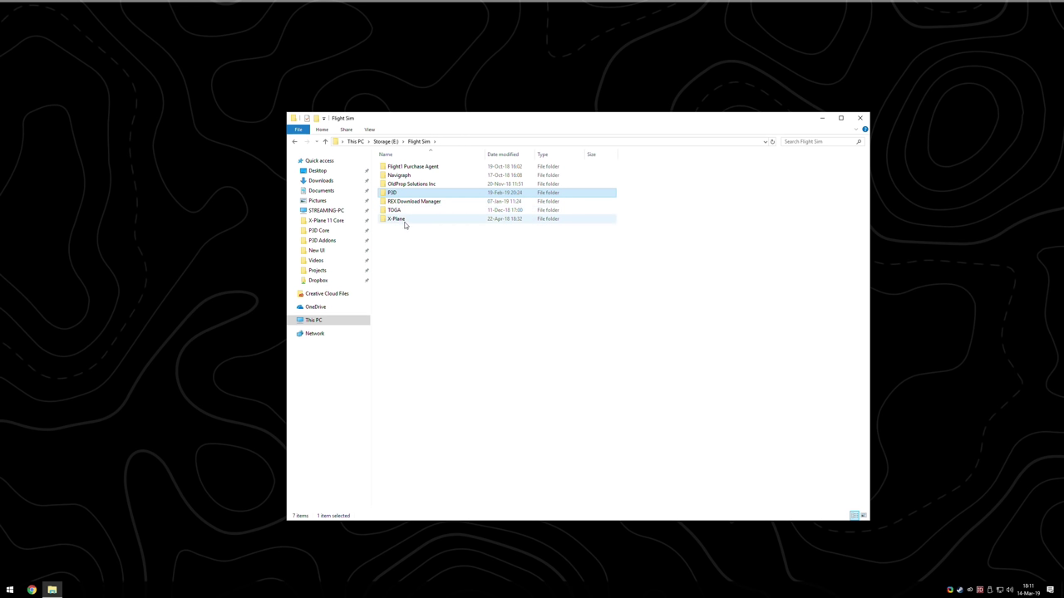
pyautogui.click(398, 221)
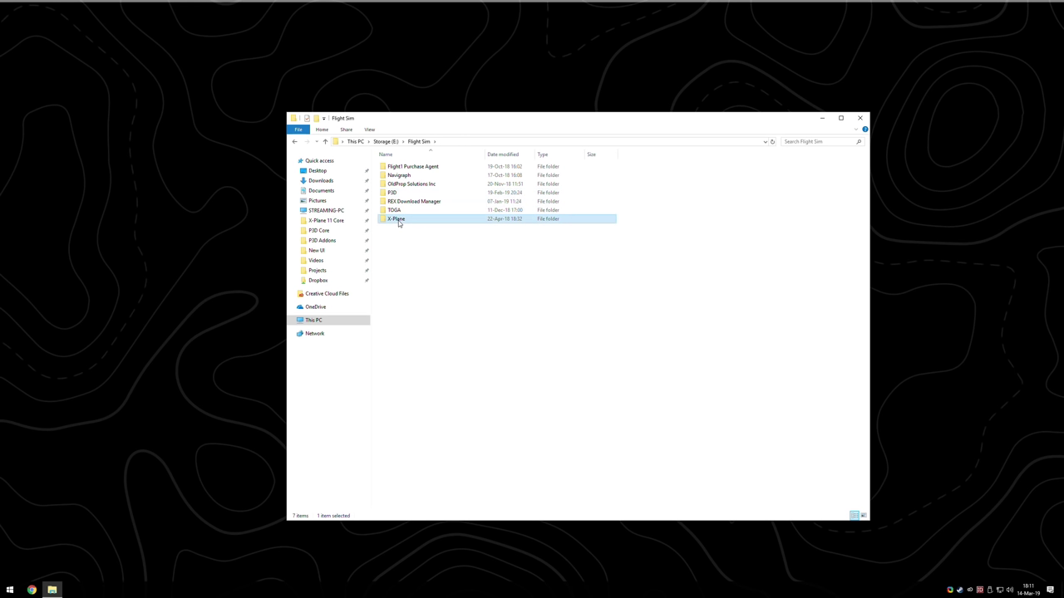
pyautogui.click(418, 169)
pyautogui.click(420, 184)
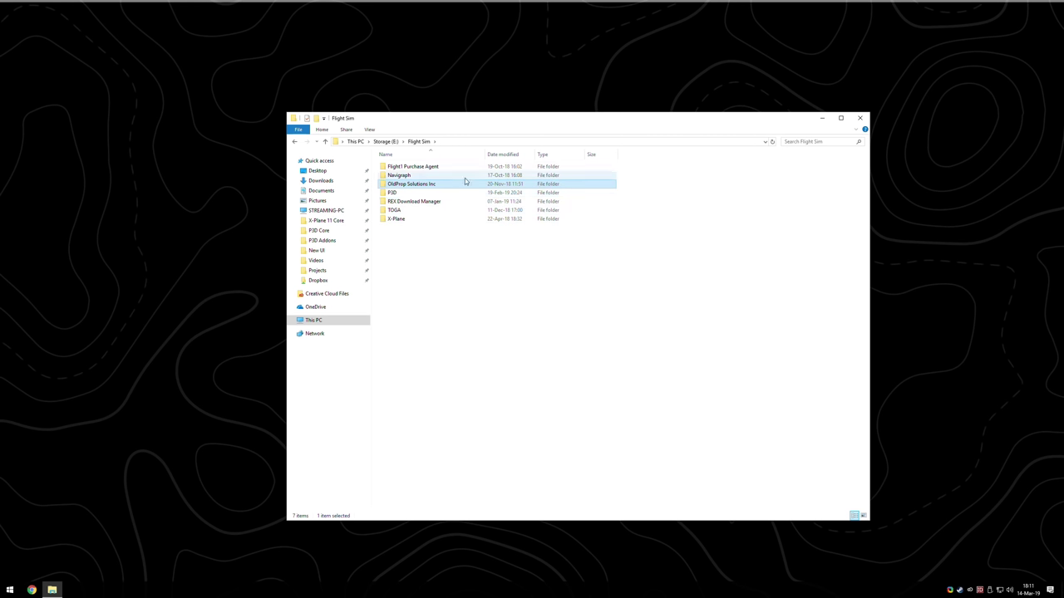
# Open the P3D Core folder inside the P3D folder
pyautogui.doubleClick(393, 192)
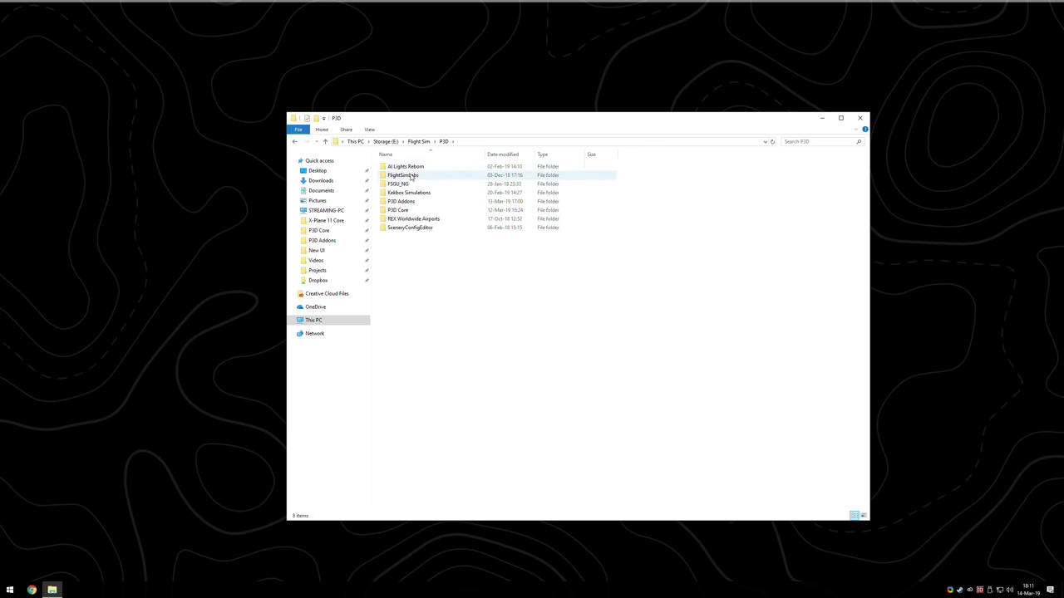
pyautogui.click(389, 194)
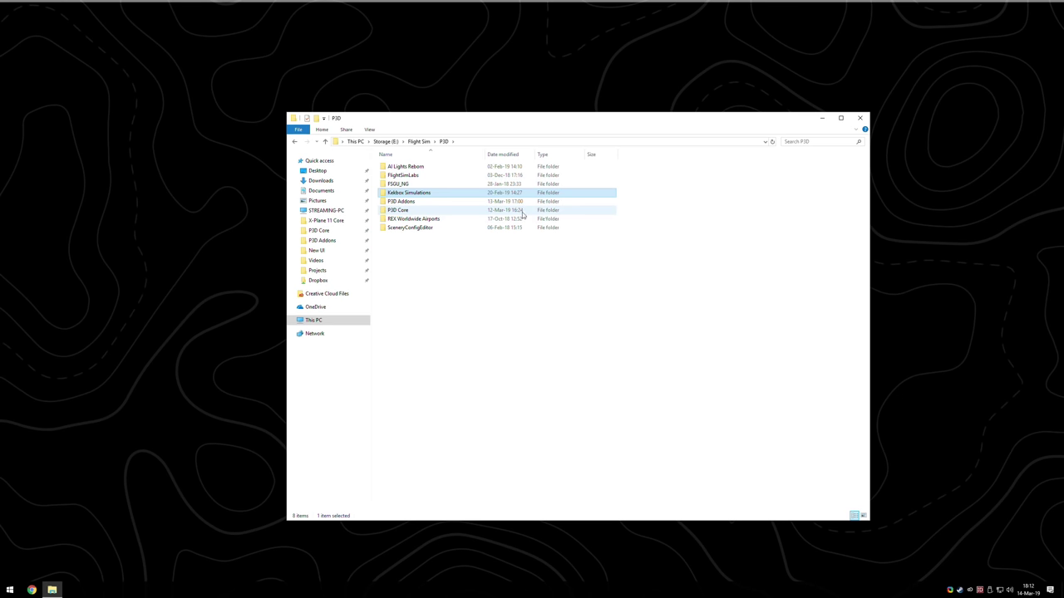
pyautogui.doubleClick(415, 211)
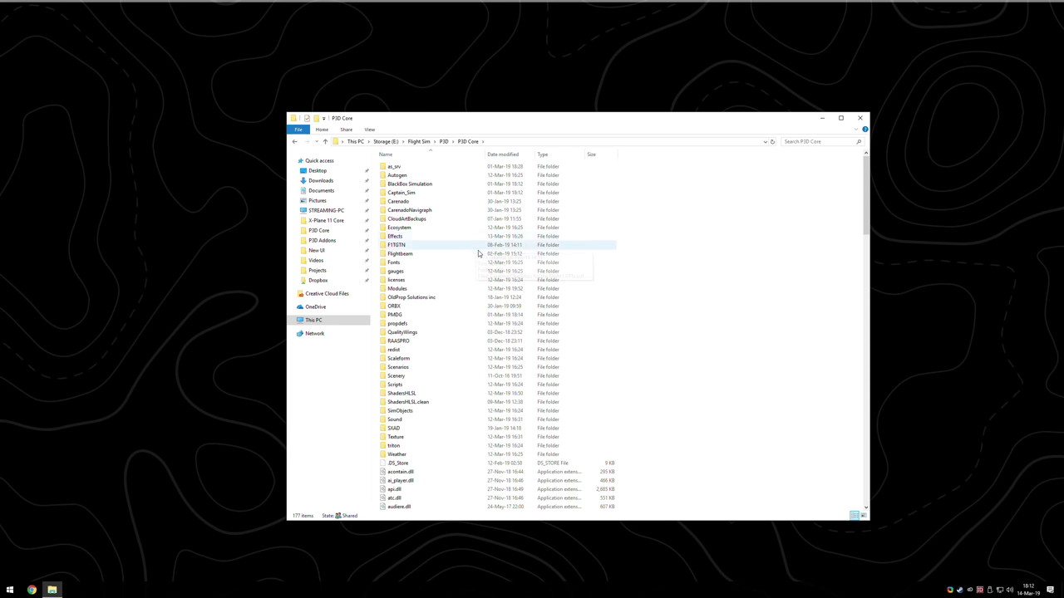
# Examine the folders and files of the simulator installation in P3D Core
pyautogui.scroll(-5, 478, 283)
pyautogui.scroll(-1, 477, 301)
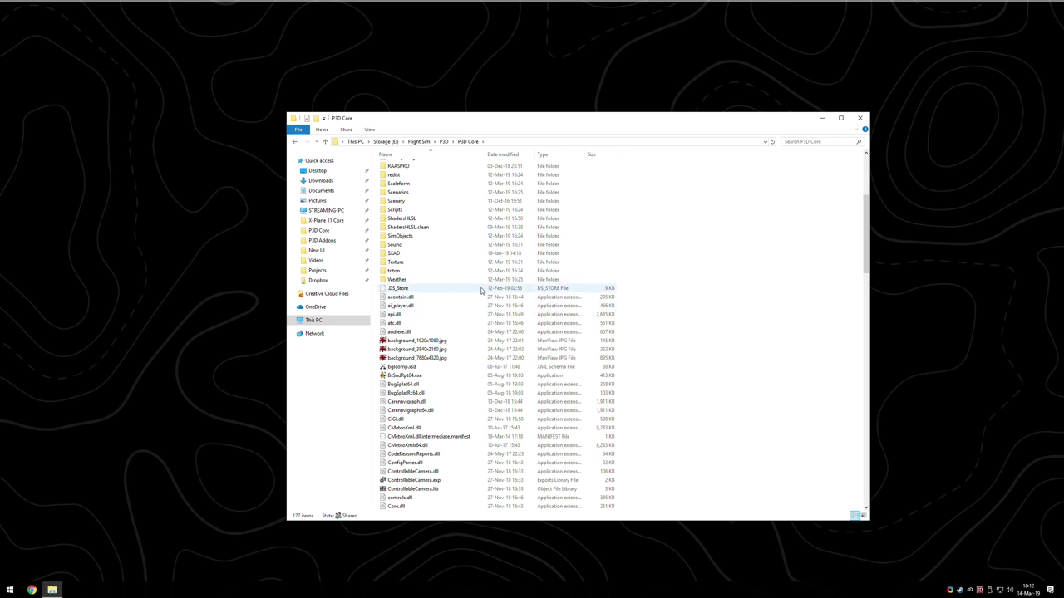
pyautogui.scroll(7, 481, 290)
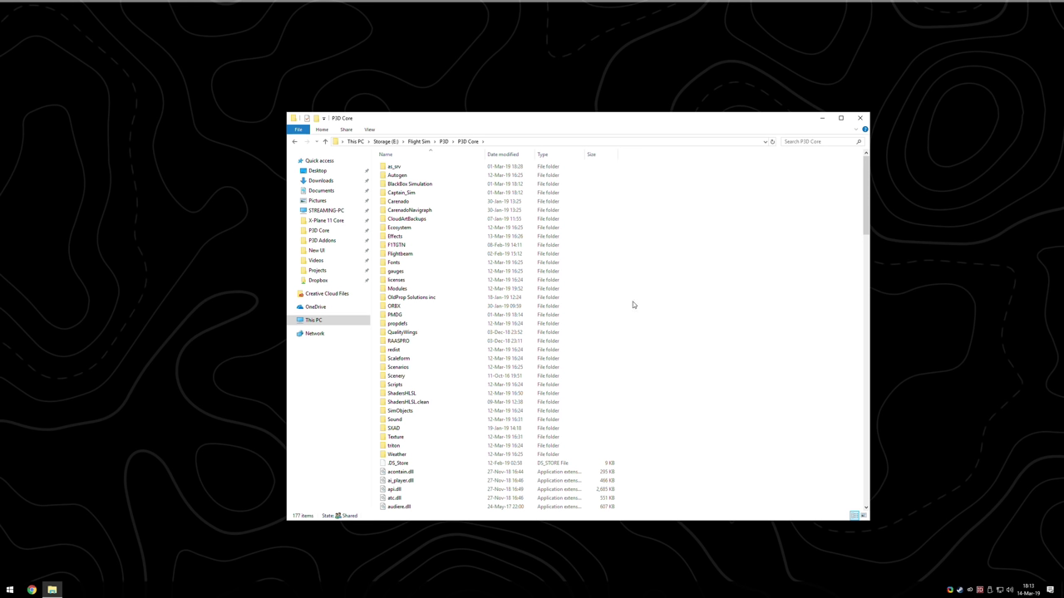
pyautogui.press('Down')
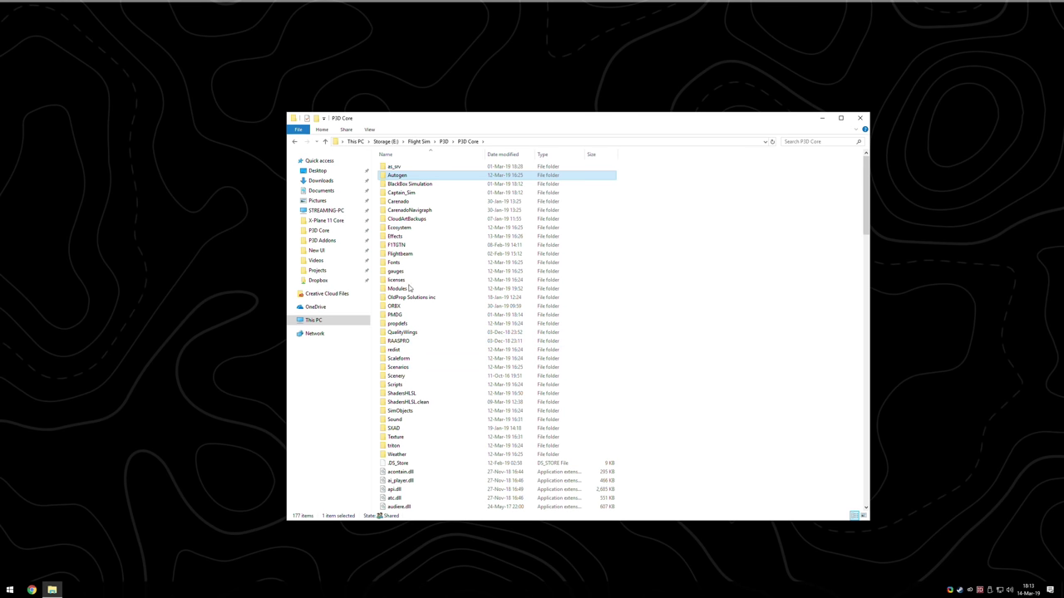
pyautogui.scroll(-4, 510, 351)
pyautogui.scroll(4, 513, 352)
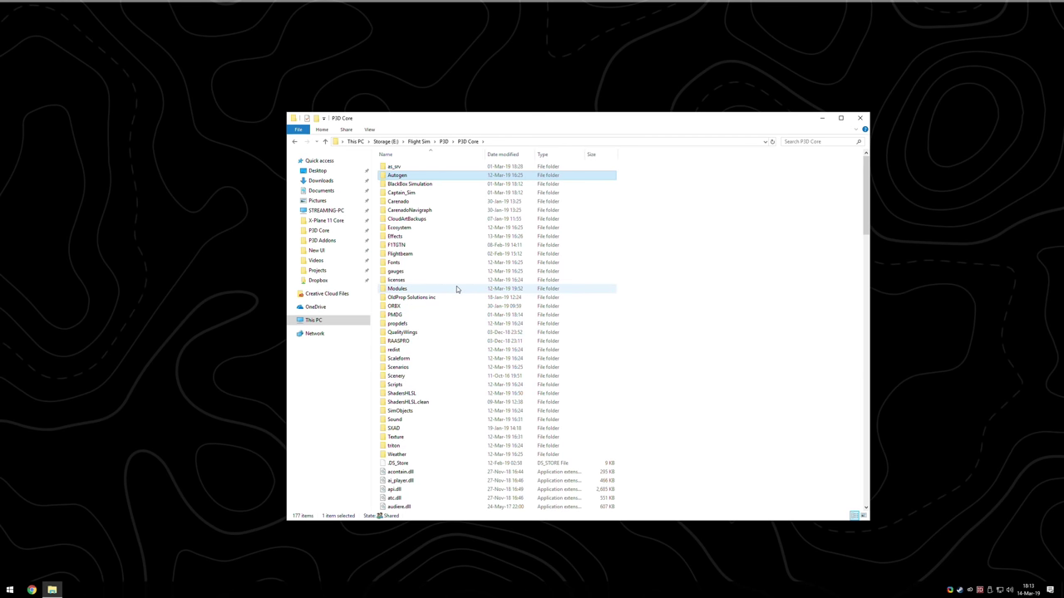
pyautogui.press('a')
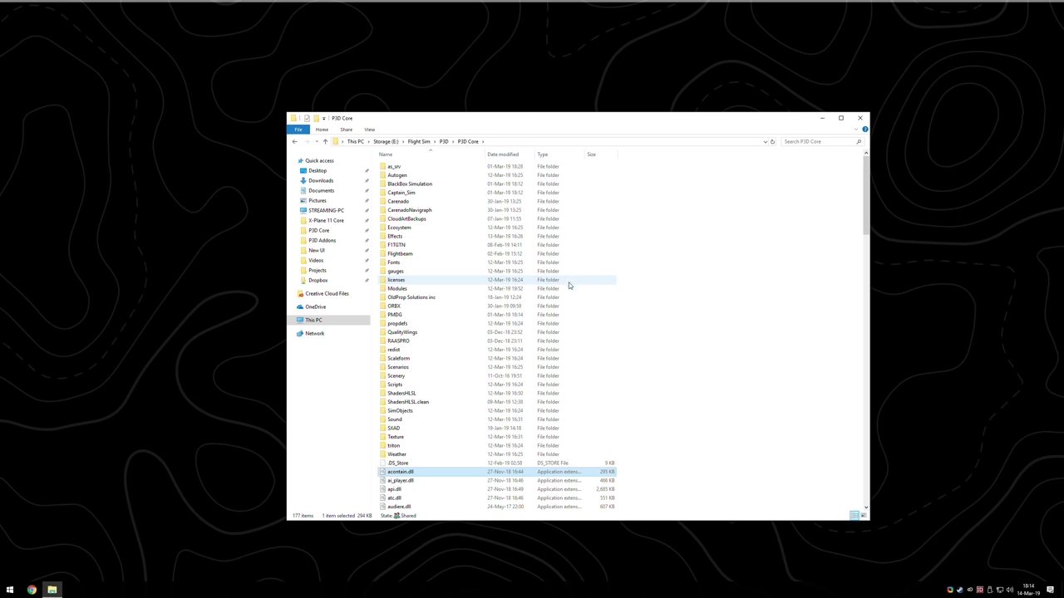
# Open the P3D Addons folder and look over its numbered category folders
pyautogui.click(340, 240)
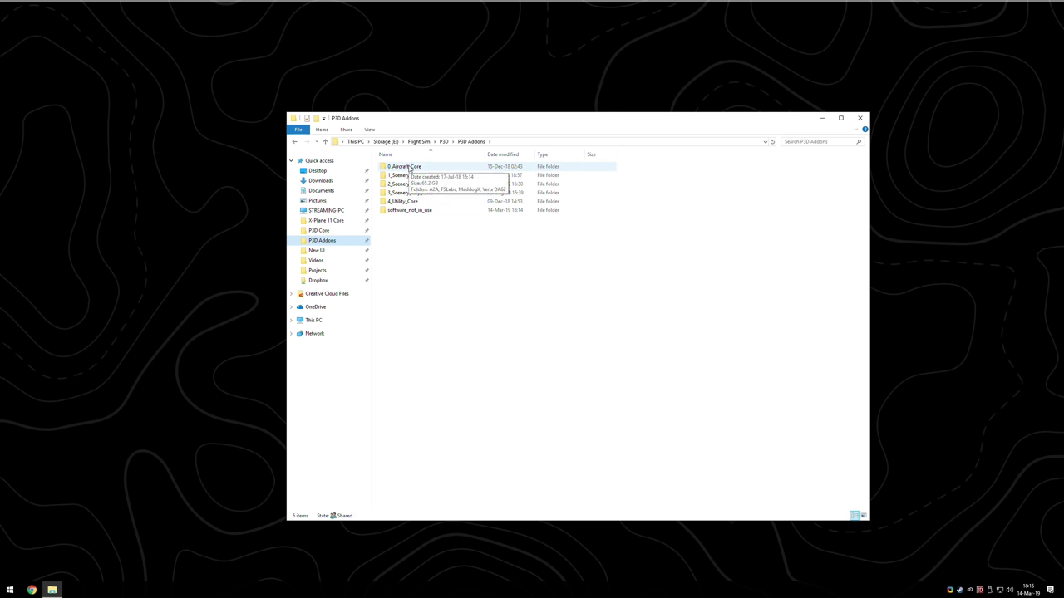
pyautogui.moveTo(430, 230); pyautogui.dragTo(378, 164)
pyautogui.click(469, 223)
pyautogui.moveTo(665, 259); pyautogui.dragTo(430, 165)
pyautogui.click(636, 231)
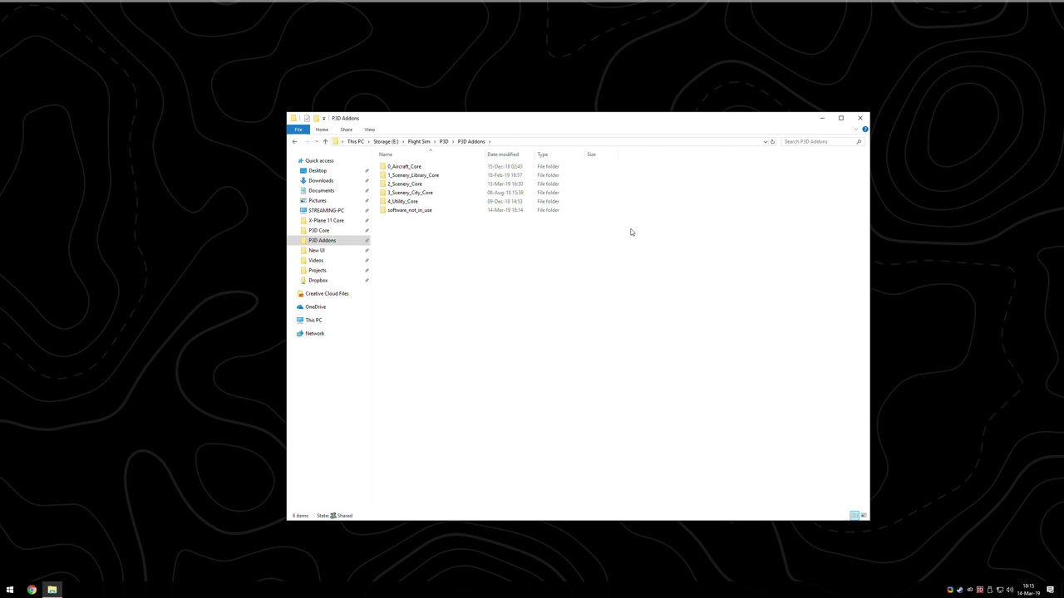
# Open the 0_Aircraft_Core folder and go through its aircraft folders down to Vertx DA62
pyautogui.click(407, 167)
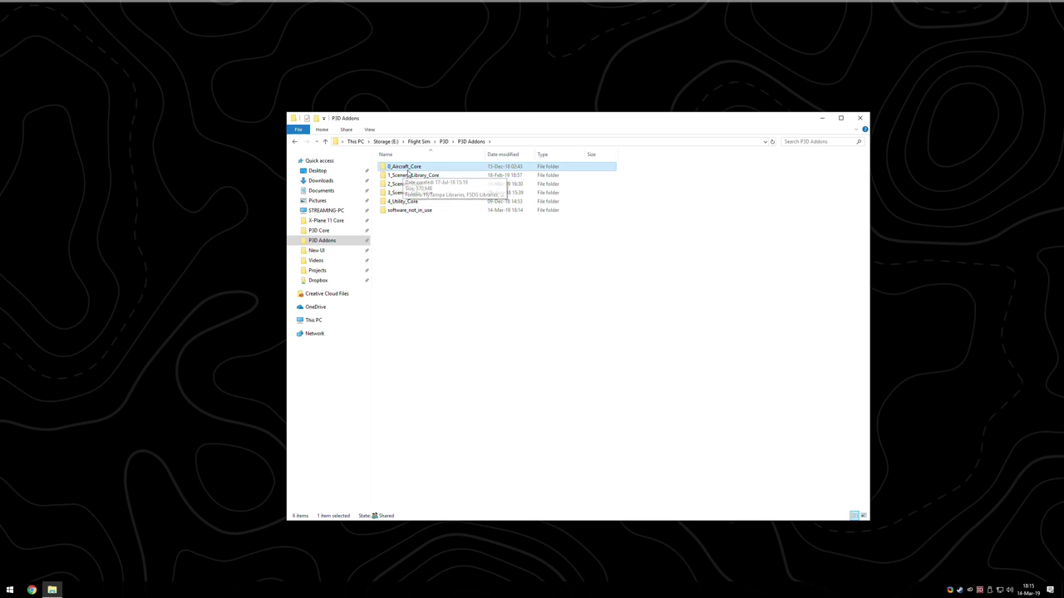
pyautogui.doubleClick(402, 168)
pyautogui.press('Down')
pyautogui.press('Down')
pyautogui.press('Down')
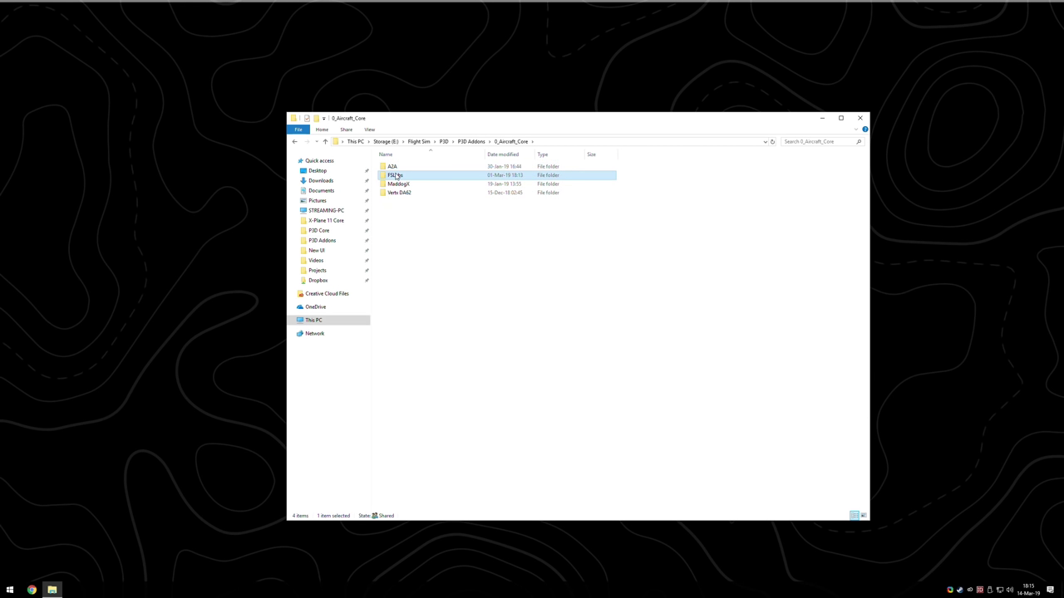
pyautogui.press('Down')
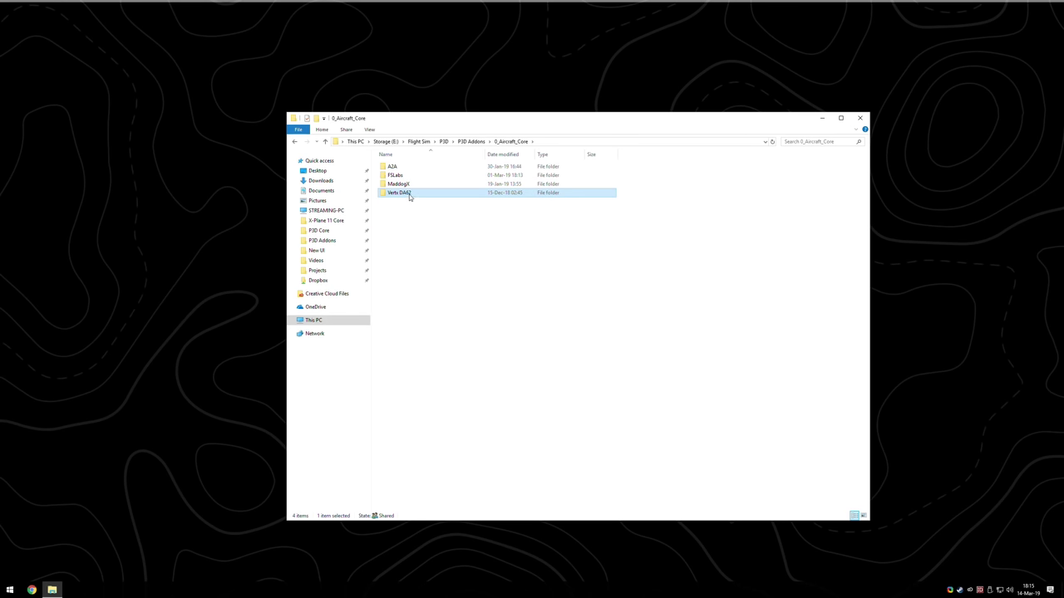
# Return to P3D Addons, open 1_Scenery_Library_Core and look over the FlyTampa, FSDG and UK2000 library folders
pyautogui.press('BackSpace')
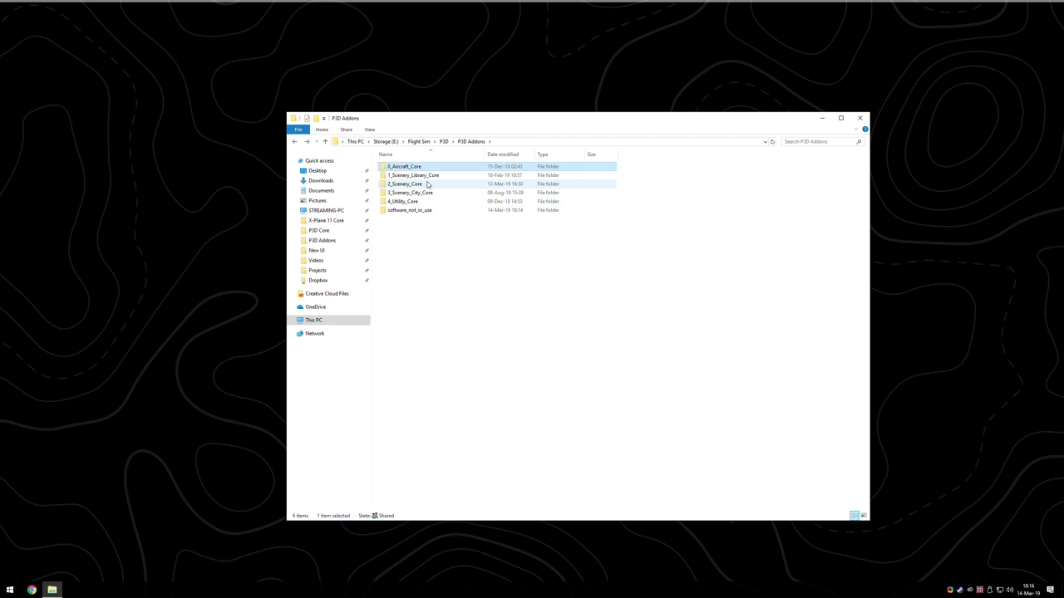
pyautogui.doubleClick(411, 176)
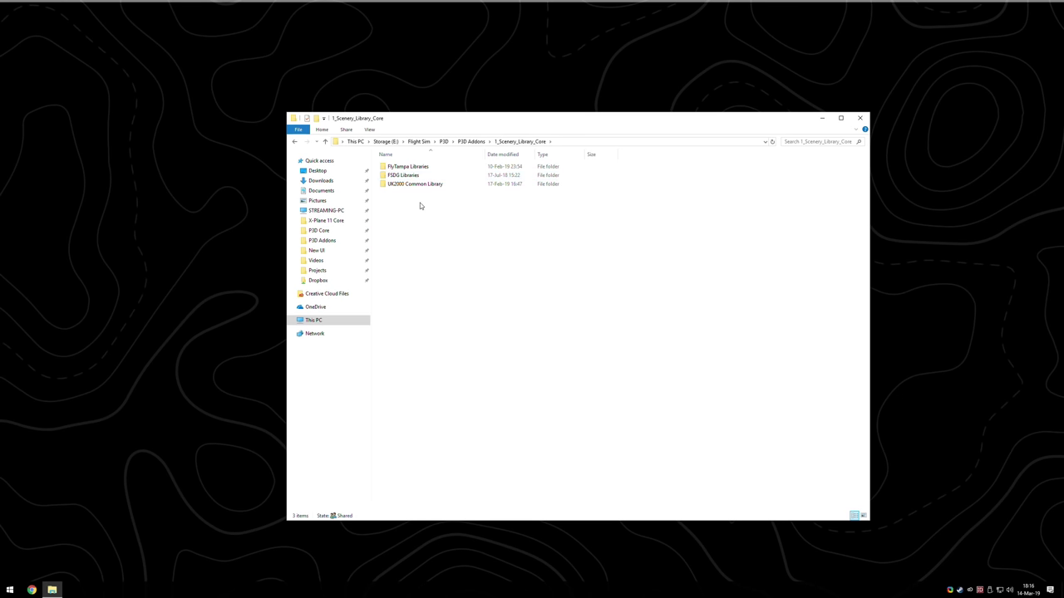
pyautogui.moveTo(420, 207); pyautogui.dragTo(388, 159)
pyautogui.click(402, 205)
pyautogui.click(404, 167)
pyautogui.click(405, 175)
pyautogui.click(405, 183)
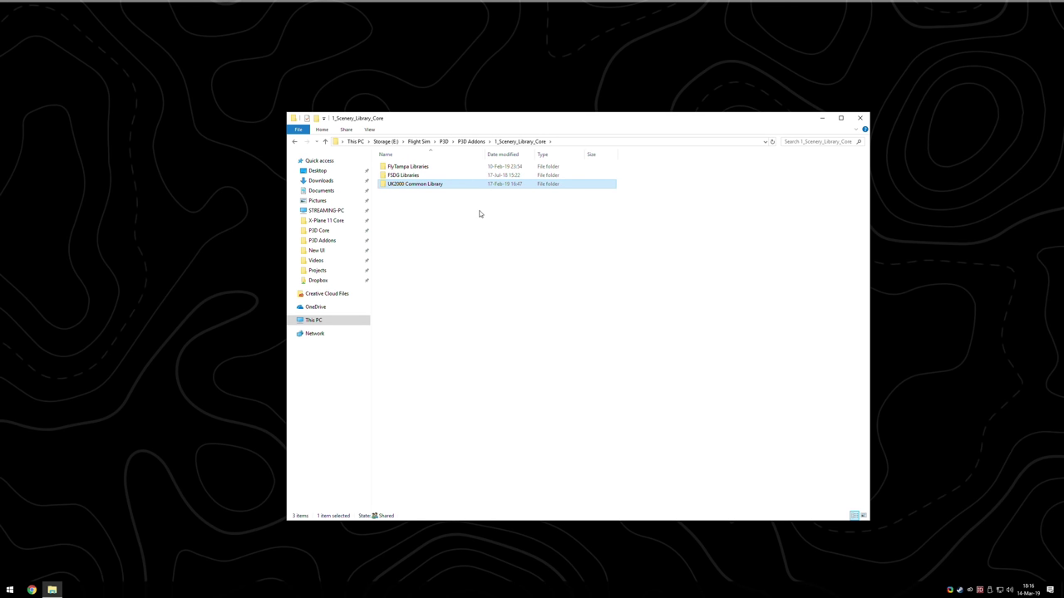
# Return to P3D Addons and open 2_Scenery_Core to look through its airport scenery folders
pyautogui.press('BackSpace')
pyautogui.click(405, 185)
pyautogui.doubleClick(405, 184)
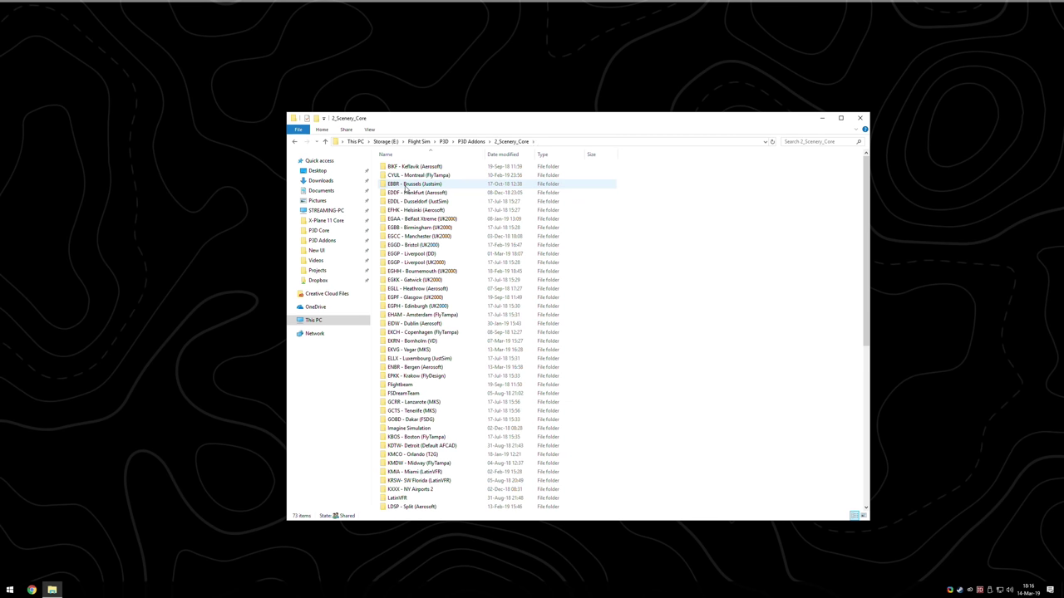
pyautogui.scroll(-5, 689, 292)
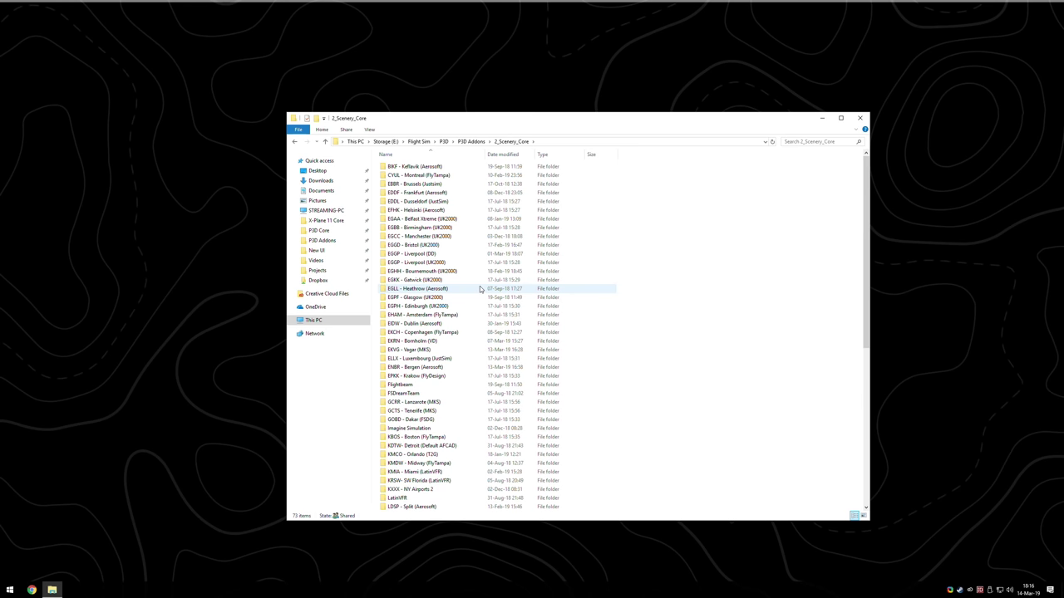
# Return to P3D Addons, open 3_Scenery_City_Core and select all its city scenery folders
pyautogui.press('BackSpace')
pyautogui.doubleClick(422, 194)
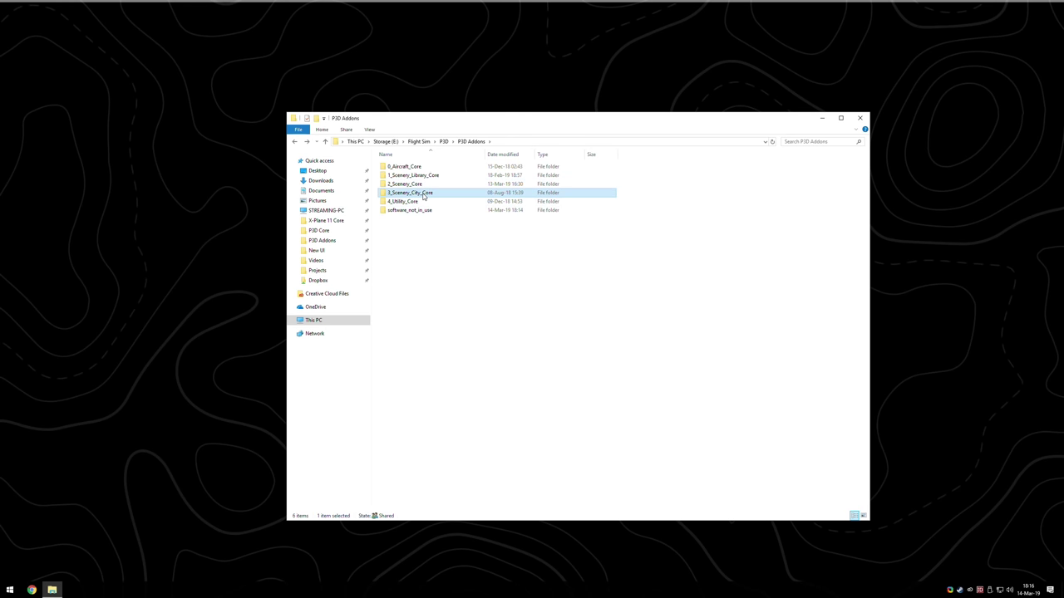
pyautogui.moveTo(449, 223); pyautogui.dragTo(387, 162)
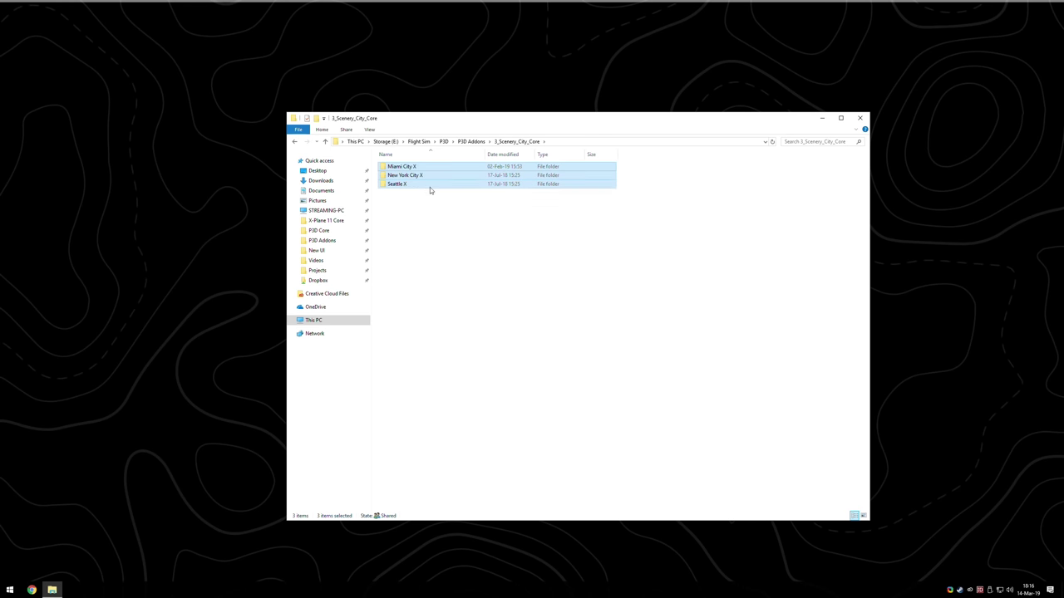
# Clear the selection and go through the Miami City X, New York City X and Seattle X folders one by one
pyautogui.click(463, 218)
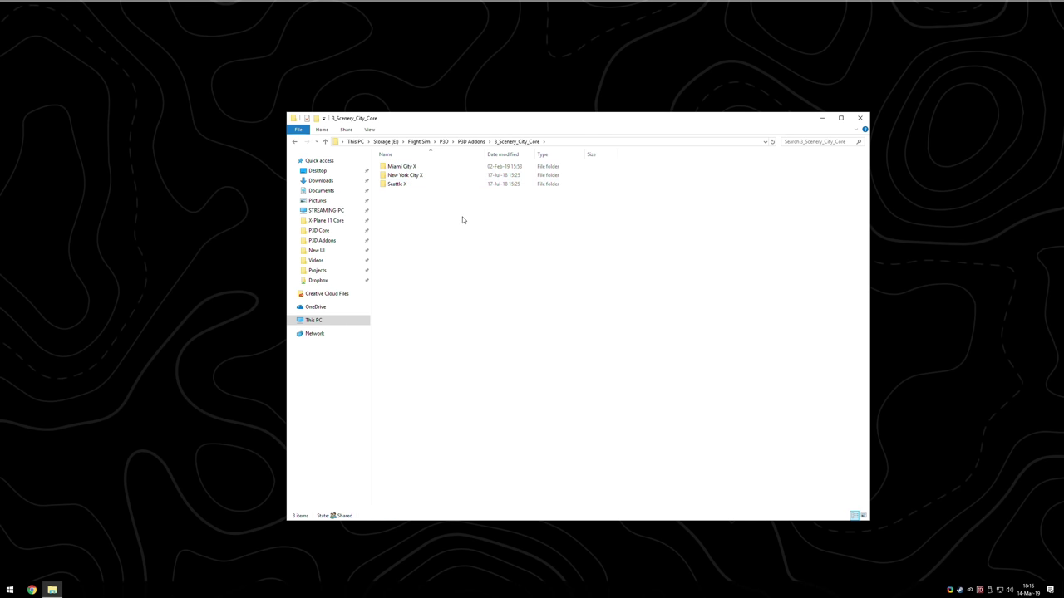
pyautogui.click(407, 168)
pyautogui.click(409, 175)
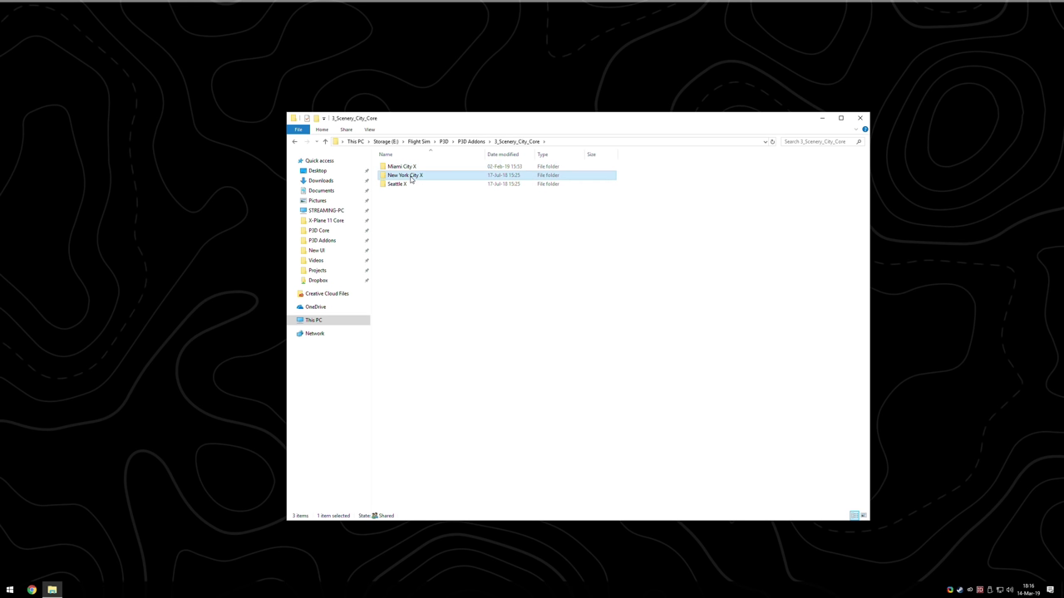
pyautogui.click(414, 185)
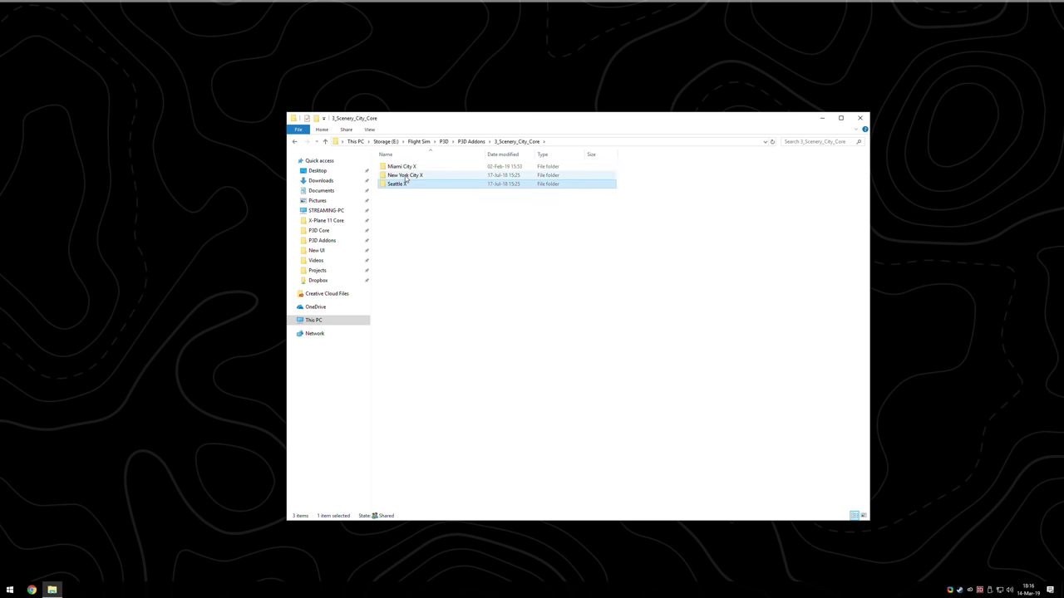
# Return to P3D Addons, open 4_Utility_Core and look over its utility folders, including the contents of Flight One Software
pyautogui.press('BackSpace')
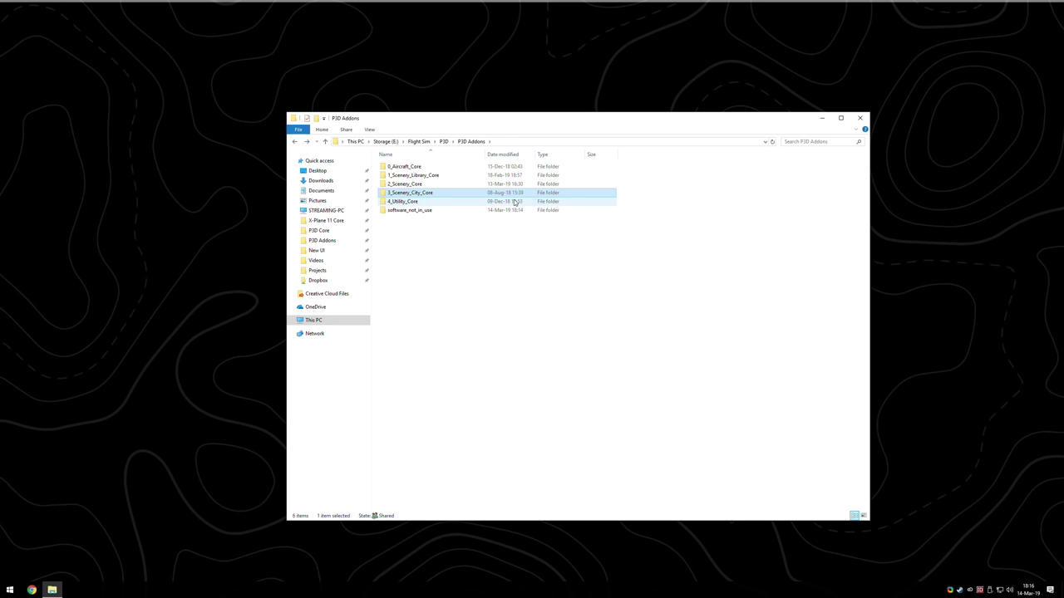
pyautogui.doubleClick(417, 203)
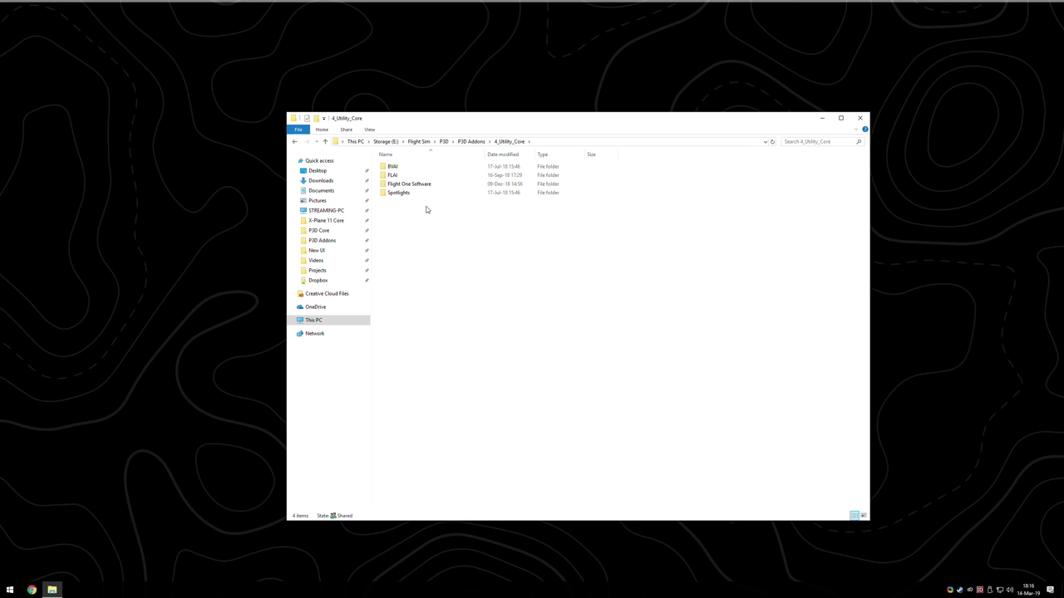
pyautogui.click(393, 167)
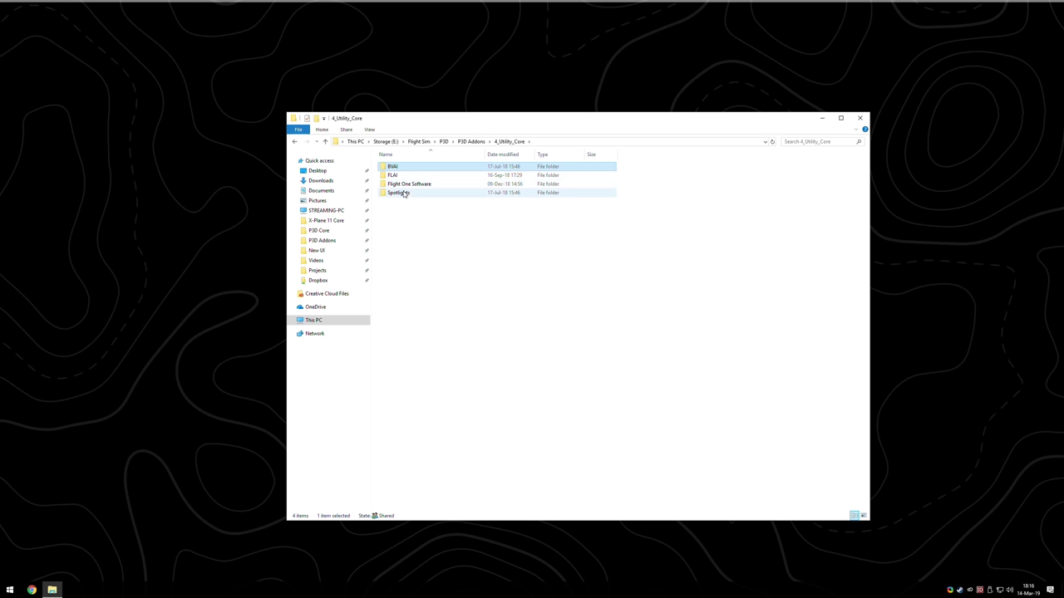
pyautogui.click(403, 195)
pyautogui.doubleClick(406, 183)
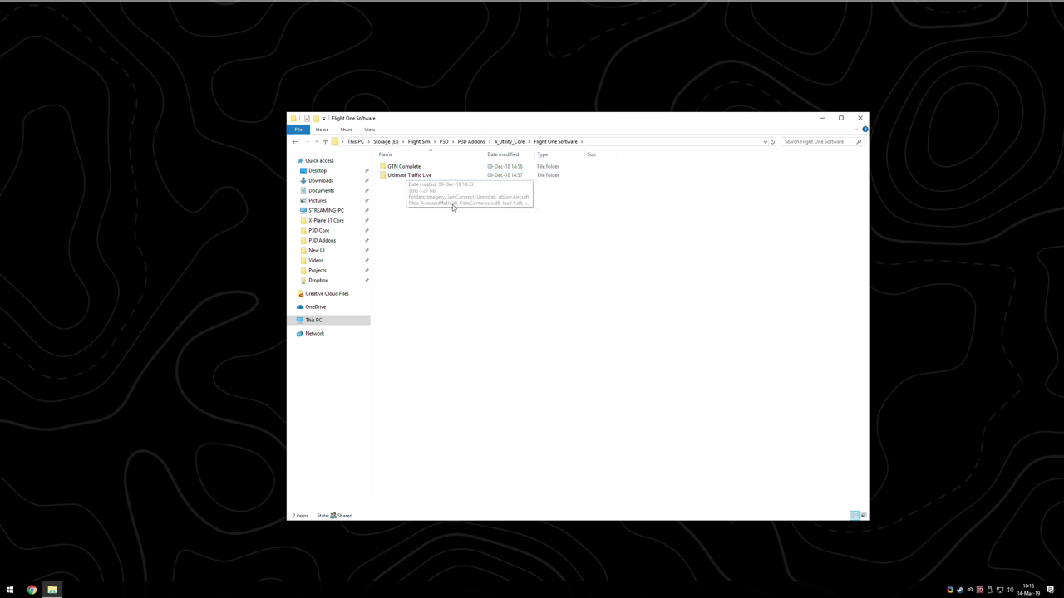
# Return to P3D Addons, open software_not_in_use and look through its whole list of add-on folders
pyautogui.press('BackSpace')
pyautogui.press('BackSpace')
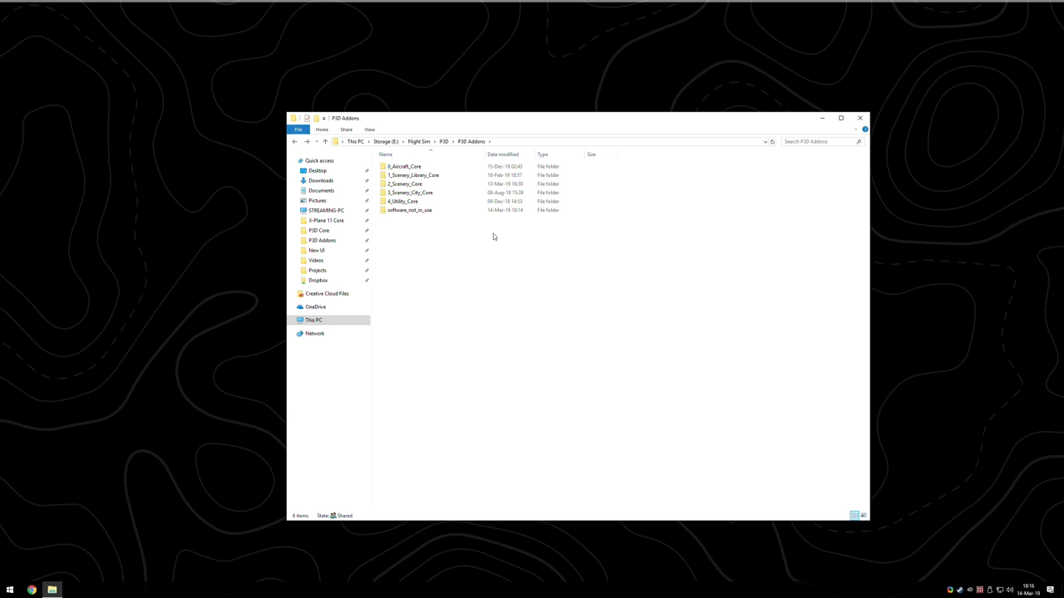
pyautogui.doubleClick(393, 211)
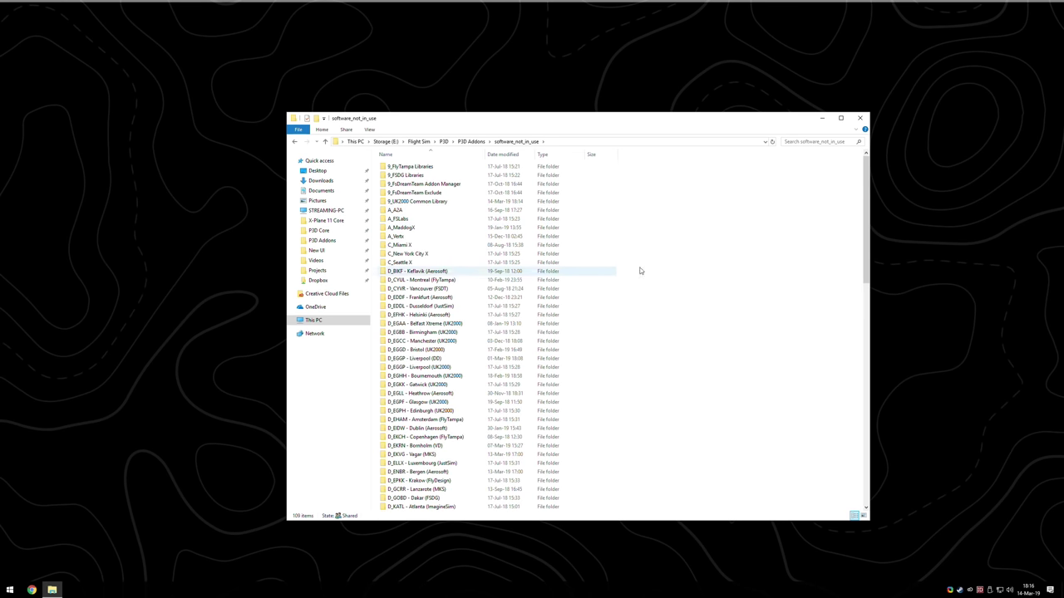
pyautogui.moveTo(866, 206); pyautogui.dragTo(856, 415)
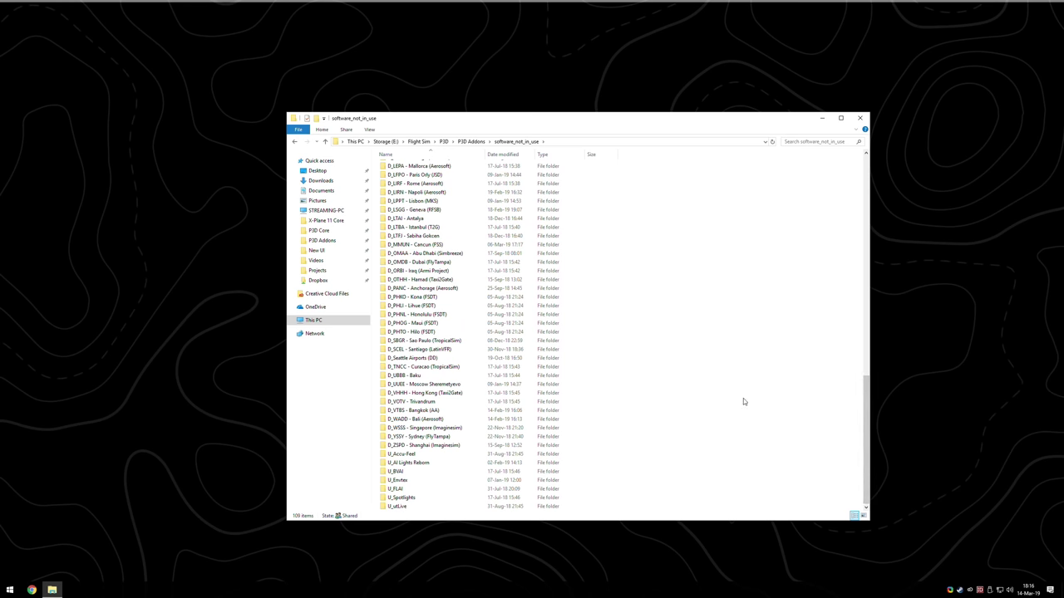
pyautogui.scroll(6, 741, 400)
pyautogui.scroll(8, 745, 390)
# Open the A_Vertx folder and view its add-on.xml file in Visual Studio Code
pyautogui.click(499, 238)
pyautogui.doubleClick(410, 237)
pyautogui.click(406, 169)
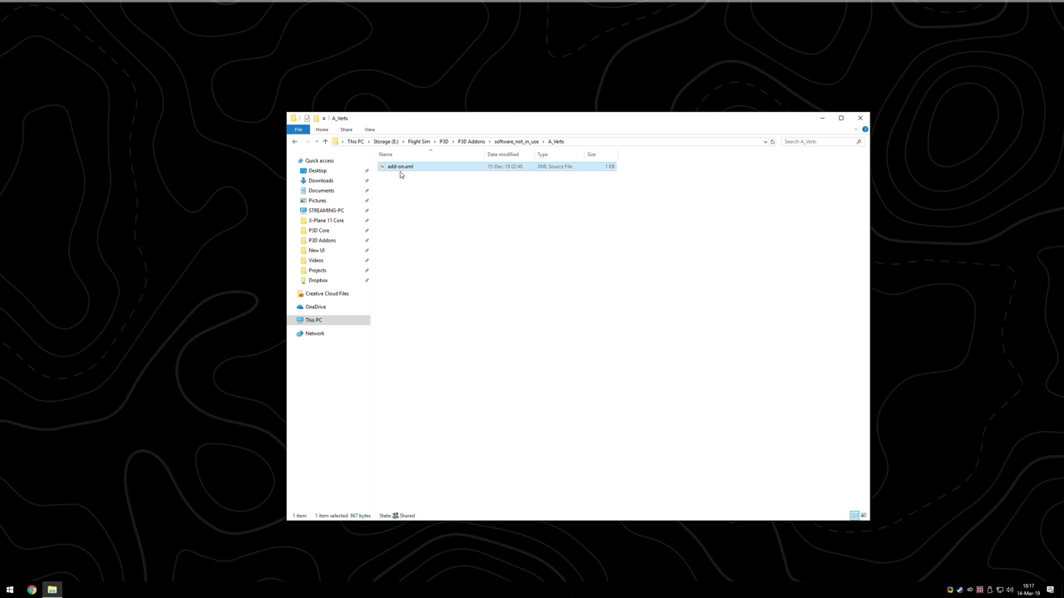
pyautogui.doubleClick(399, 169)
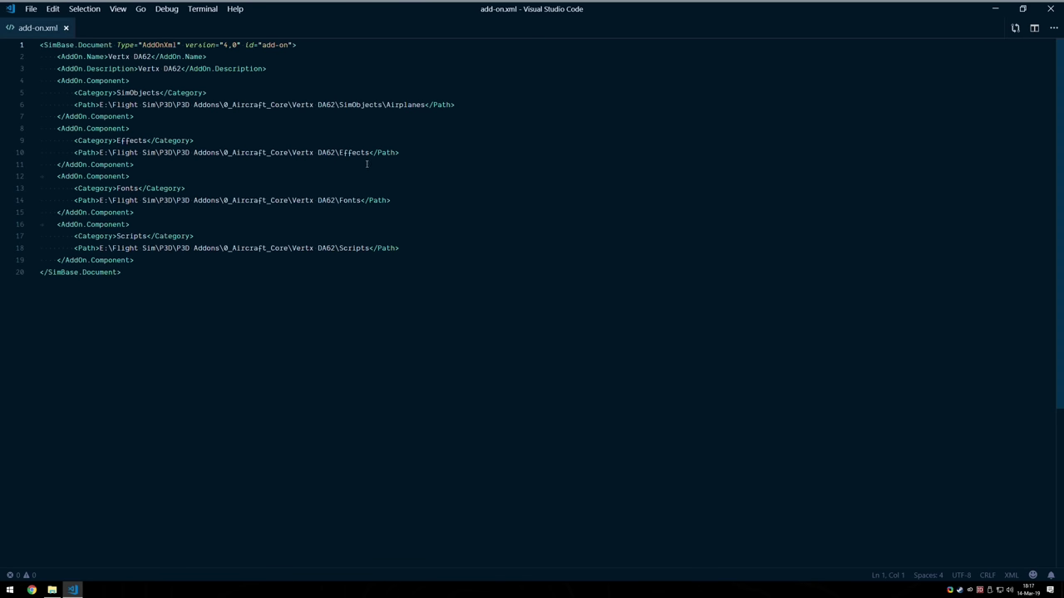
# Highlight the E:\Flight Sim\P3D\P3D Addons\0_Aircraft_Core part of the SimObjects path in add-on.xml
pyautogui.moveTo(99, 105); pyautogui.dragTo(289, 105)
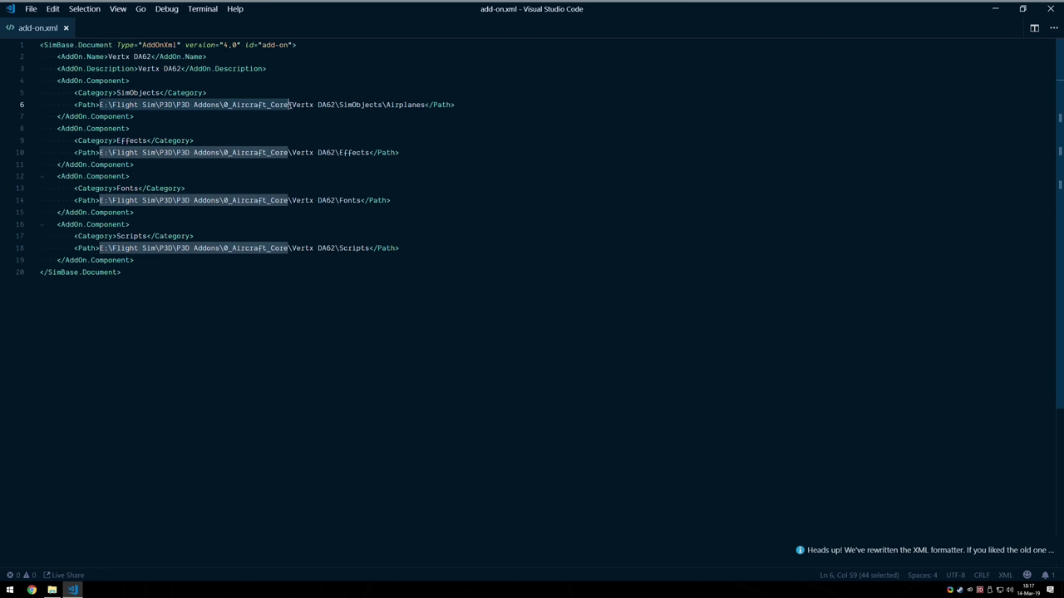
pyautogui.moveTo(289, 105); pyautogui.dragTo(336, 104)
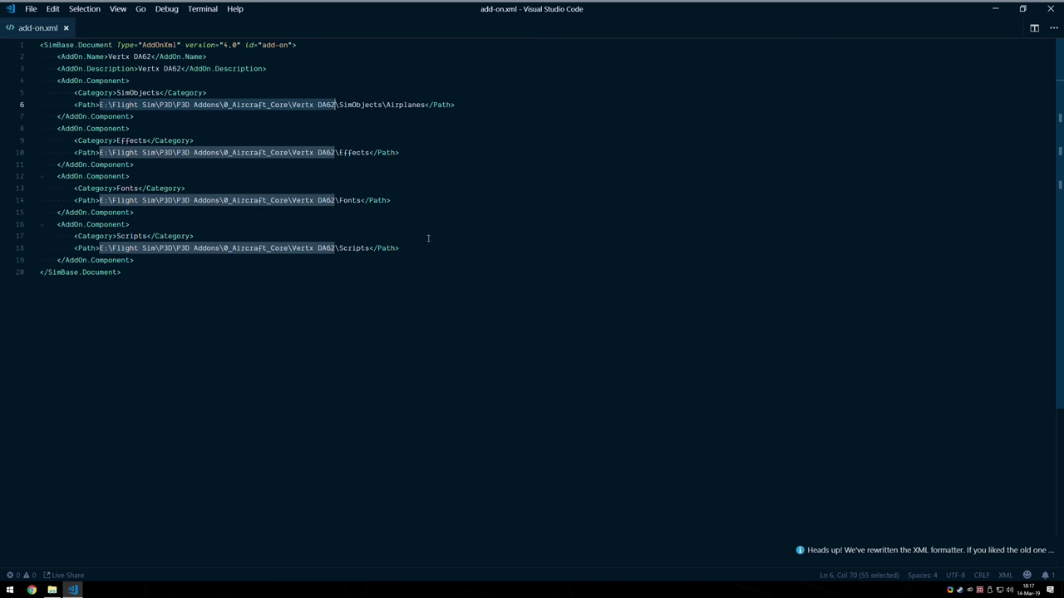
pyautogui.click(111, 105)
pyautogui.moveTo(101, 105); pyautogui.dragTo(291, 105)
# Switch to File Explorer, place its window clear of the highlighted path and go to P3D Addons\0_Aircraft_Core
pyautogui.click(52, 590)
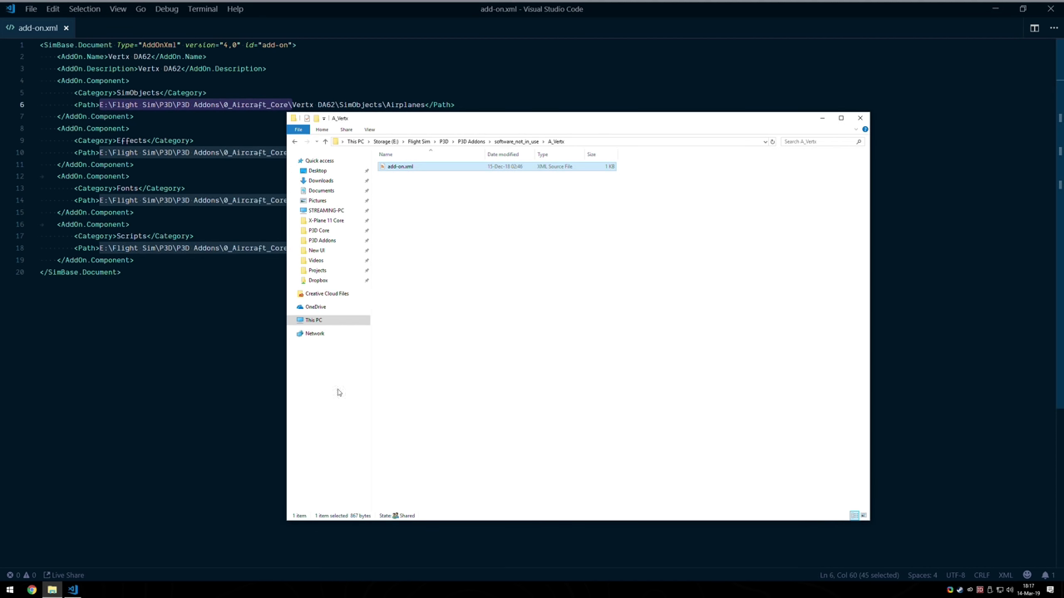
pyautogui.moveTo(505, 112); pyautogui.dragTo(564, 162)
pyautogui.hotkey('alt', 'Up')
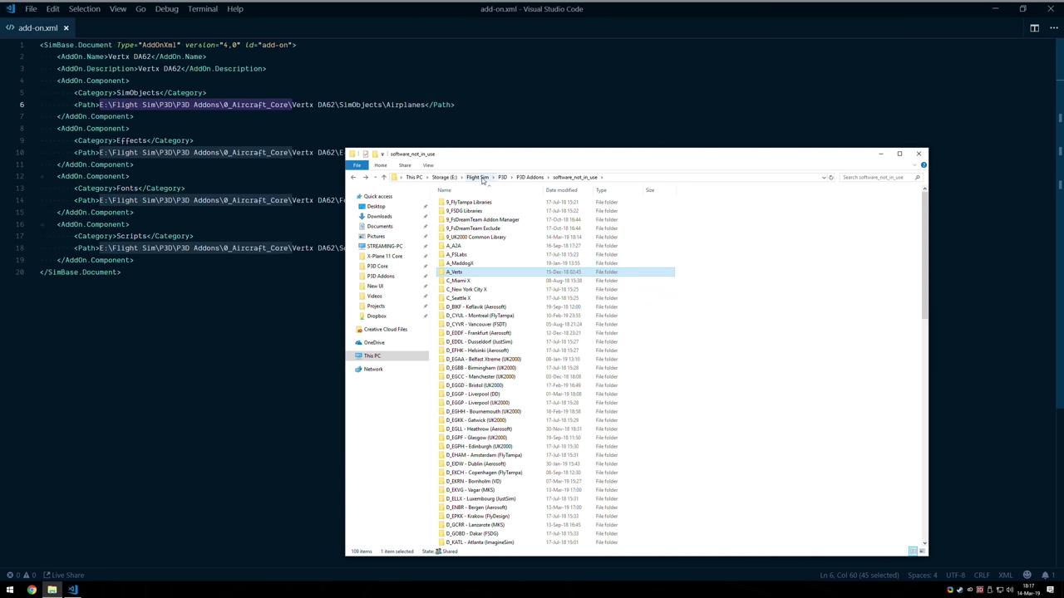
pyautogui.click(528, 177)
pyautogui.doubleClick(461, 202)
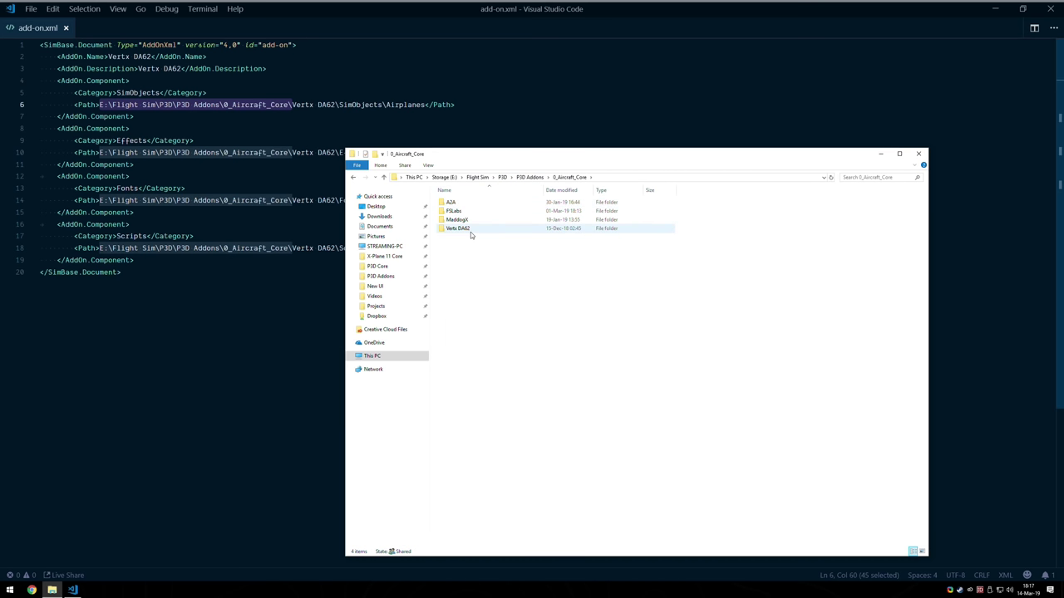
# Follow the path through Vertx DA62, SimObjects and Airplanes to the aircraft's own files, and go back up to P3D Addons
pyautogui.doubleClick(467, 232)
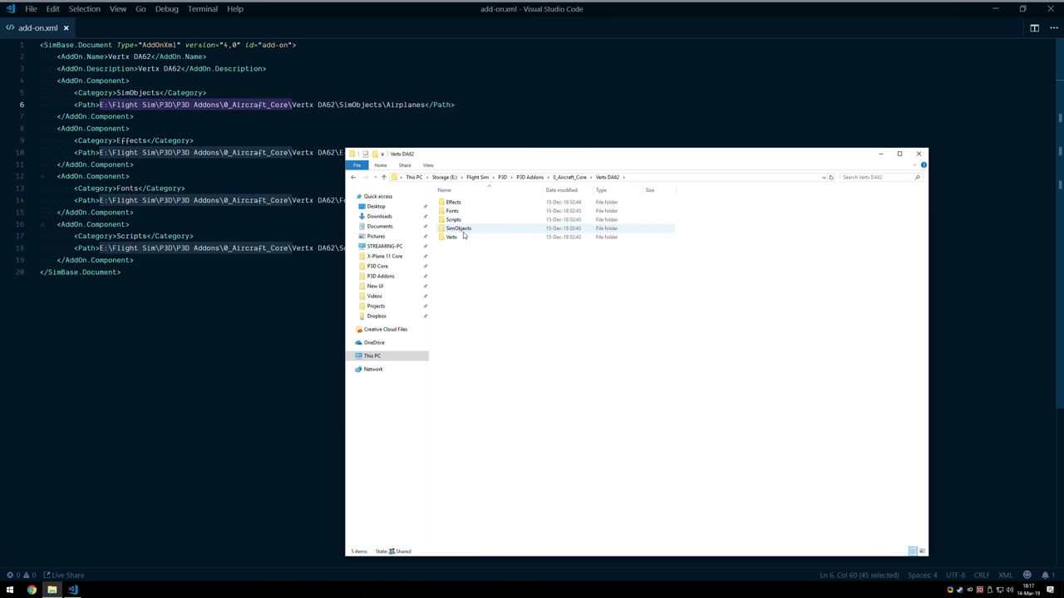
pyautogui.doubleClick(459, 230)
pyautogui.doubleClick(455, 203)
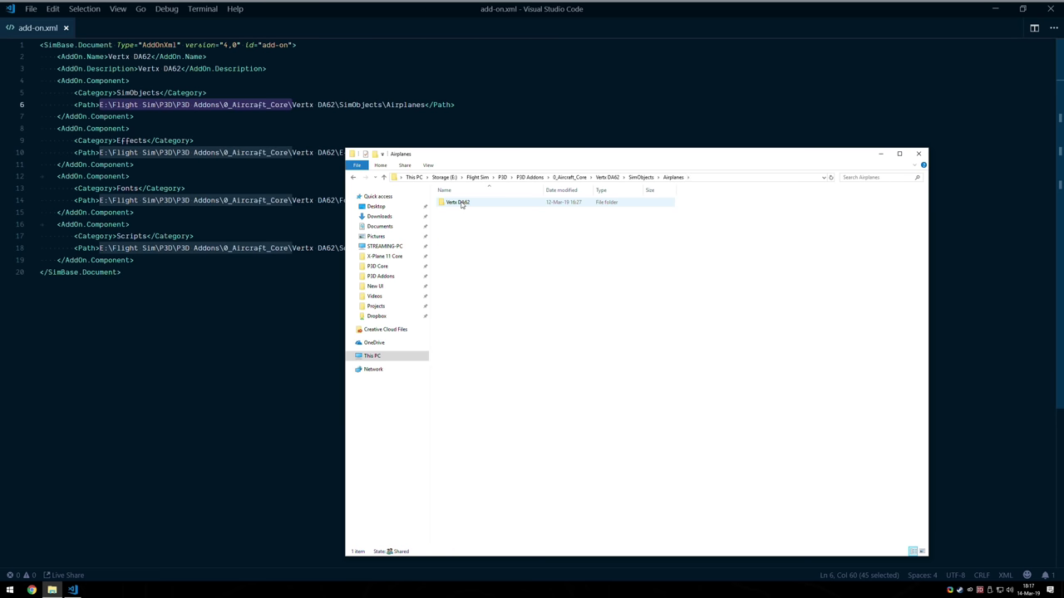
pyautogui.doubleClick(459, 204)
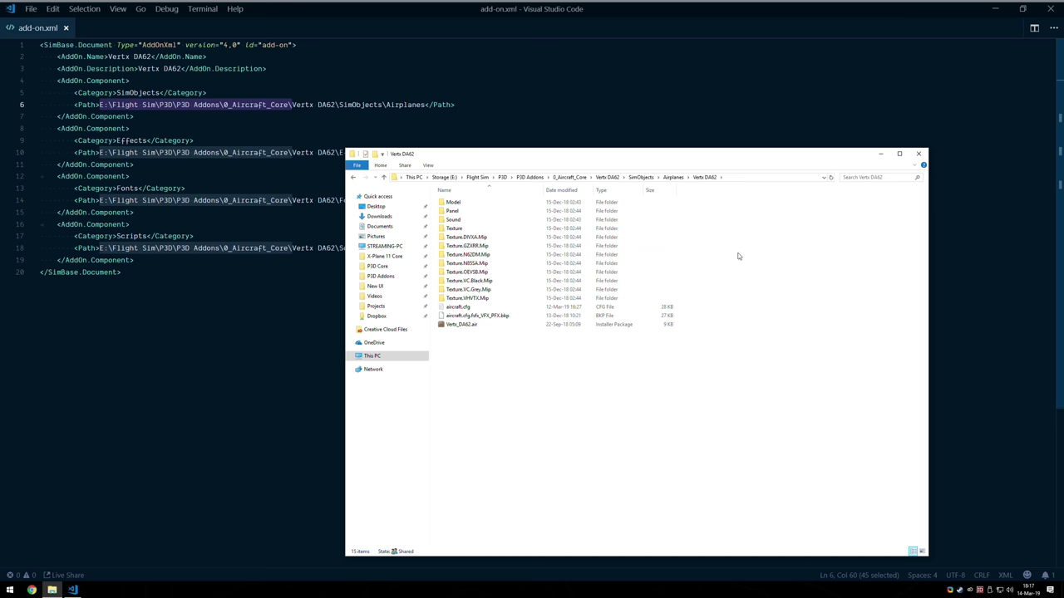
pyautogui.press('BackSpace')
pyautogui.press('BackSpace')
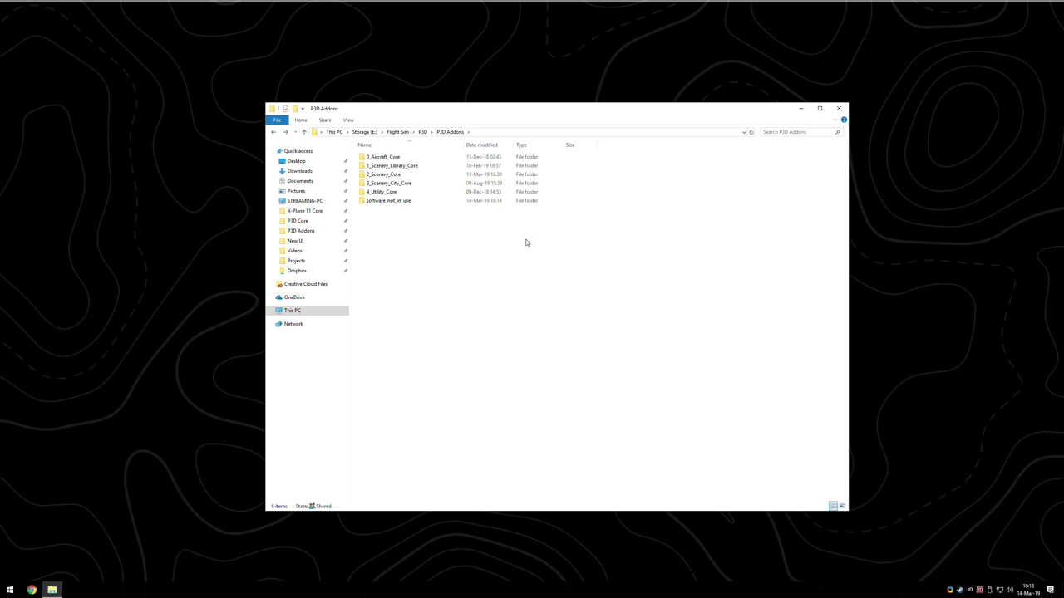
# Open Prepar3D v4 Add-ons in Documents, check the add-on.xml inside Orbx ObjectFlow 2, and select all three add-on folders
pyautogui.click(304, 182)
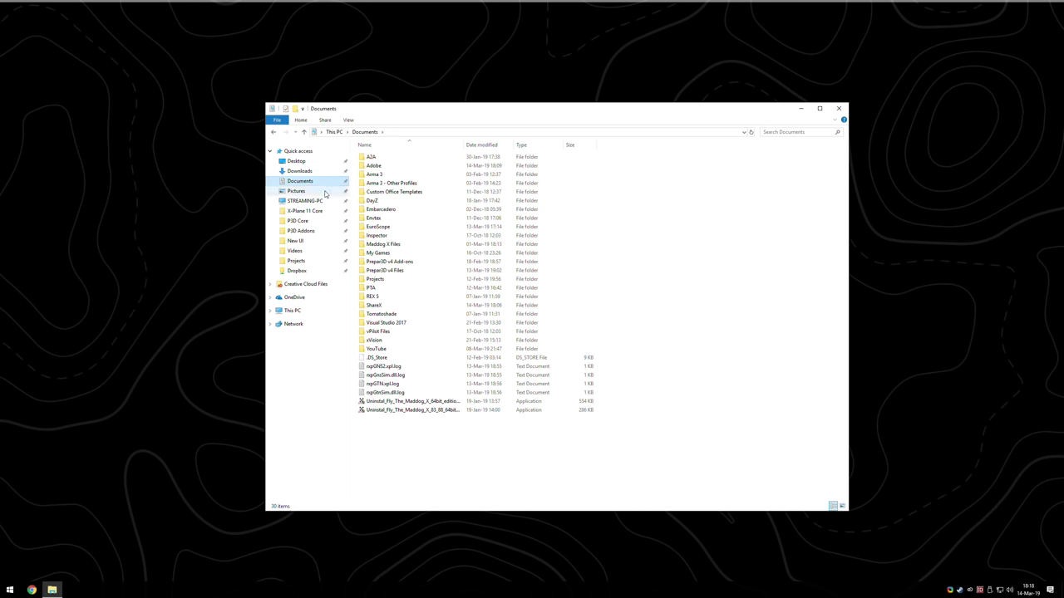
pyautogui.doubleClick(398, 264)
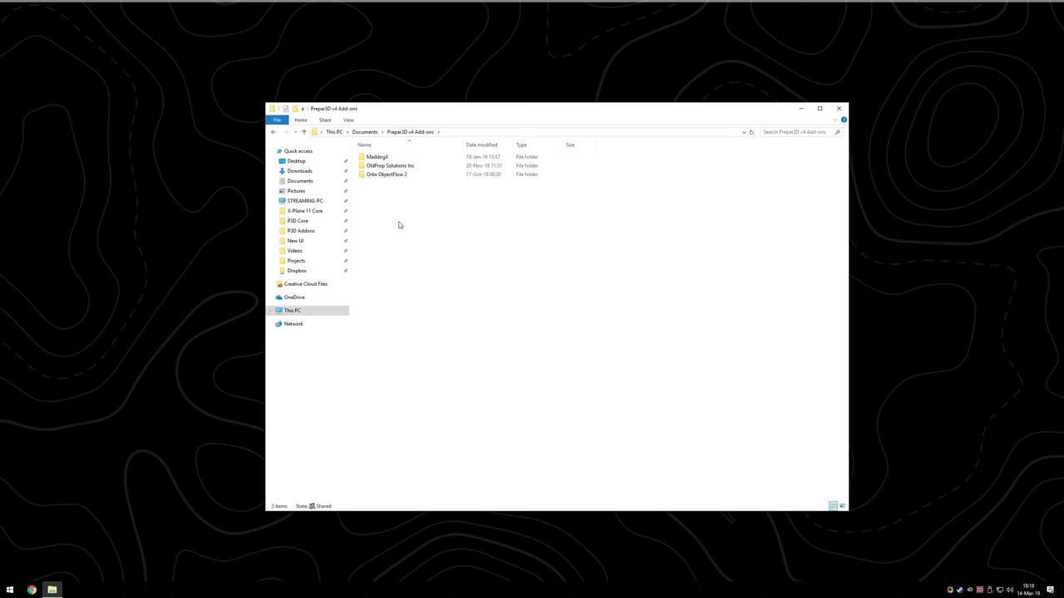
pyautogui.doubleClick(398, 174)
pyautogui.click(375, 158)
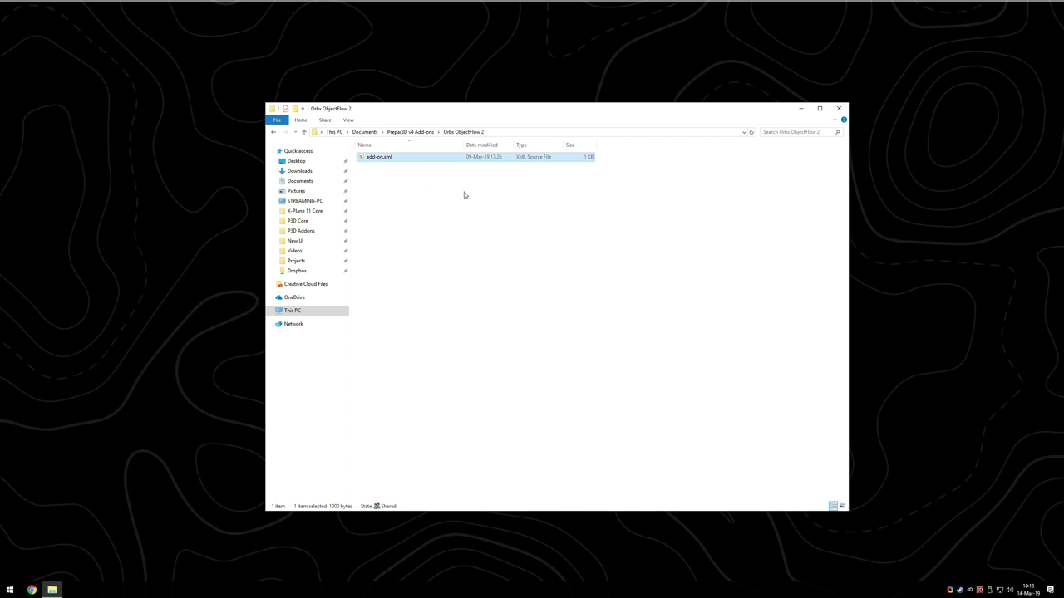
pyautogui.press('BackSpace')
pyautogui.moveTo(428, 200)
pyautogui.mouseDown()
pyautogui.moveTo(360, 152)
pyautogui.moveTo(441, 211)
pyautogui.mouseUp()
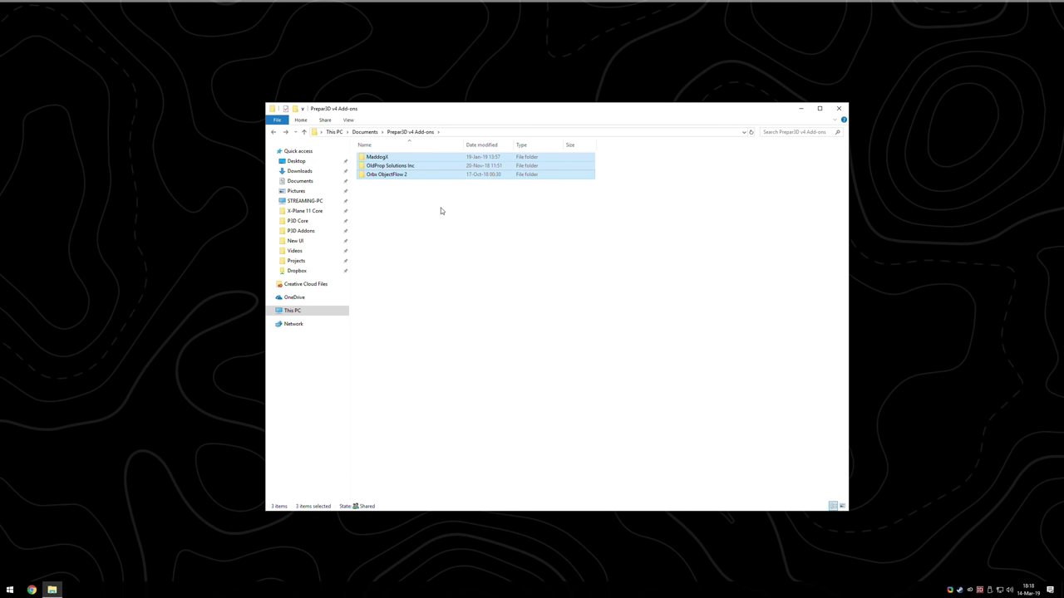
# Compare software_not_in_use in P3D Addons with the Prepar3D v4 Add-ons folder in Documents, and return to Documents
pyautogui.click(302, 231)
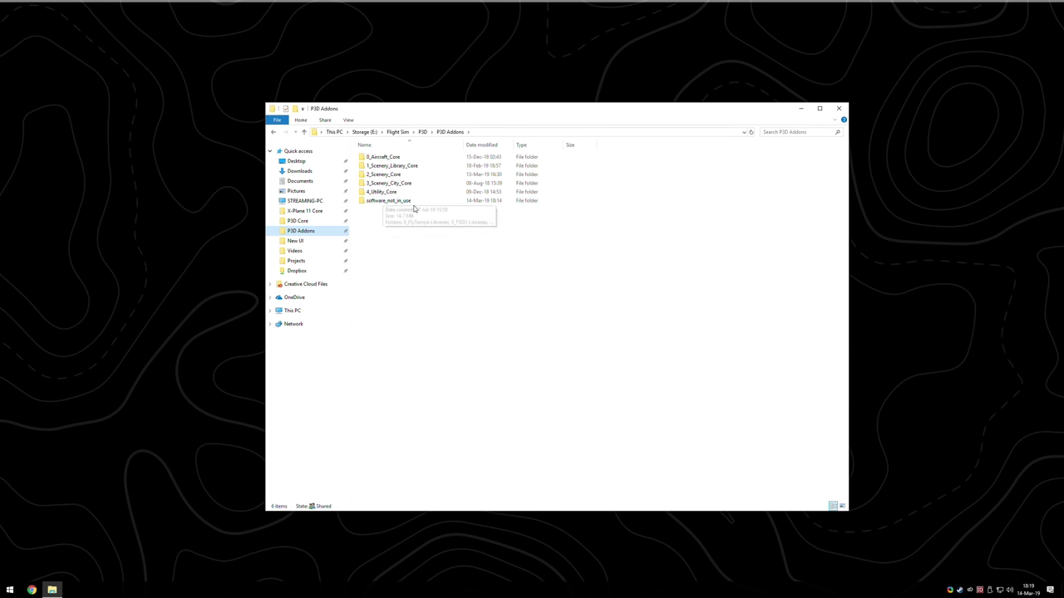
pyautogui.doubleClick(405, 202)
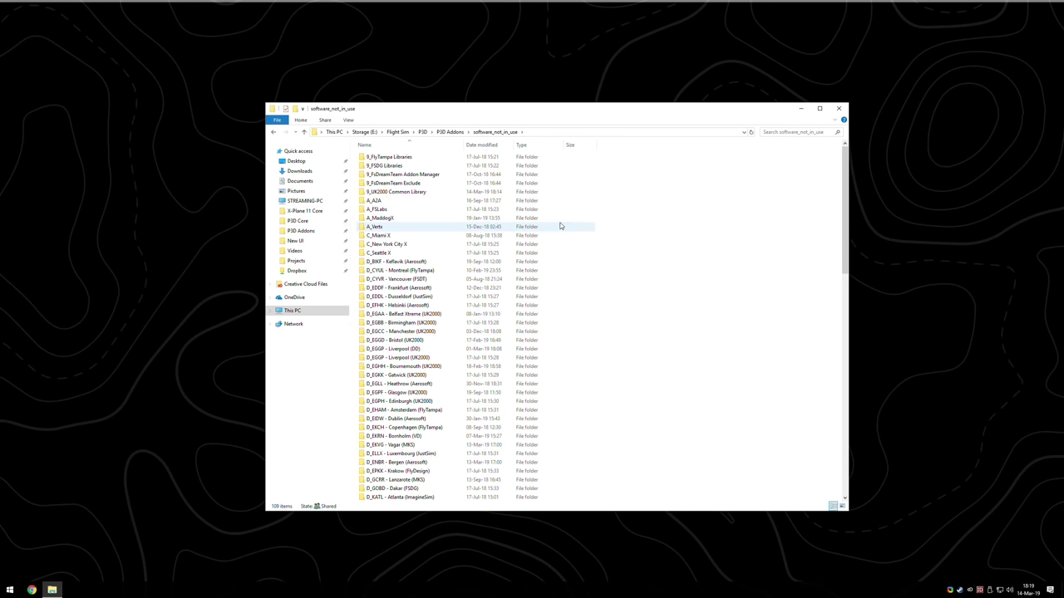
pyautogui.click(301, 182)
pyautogui.click(407, 263)
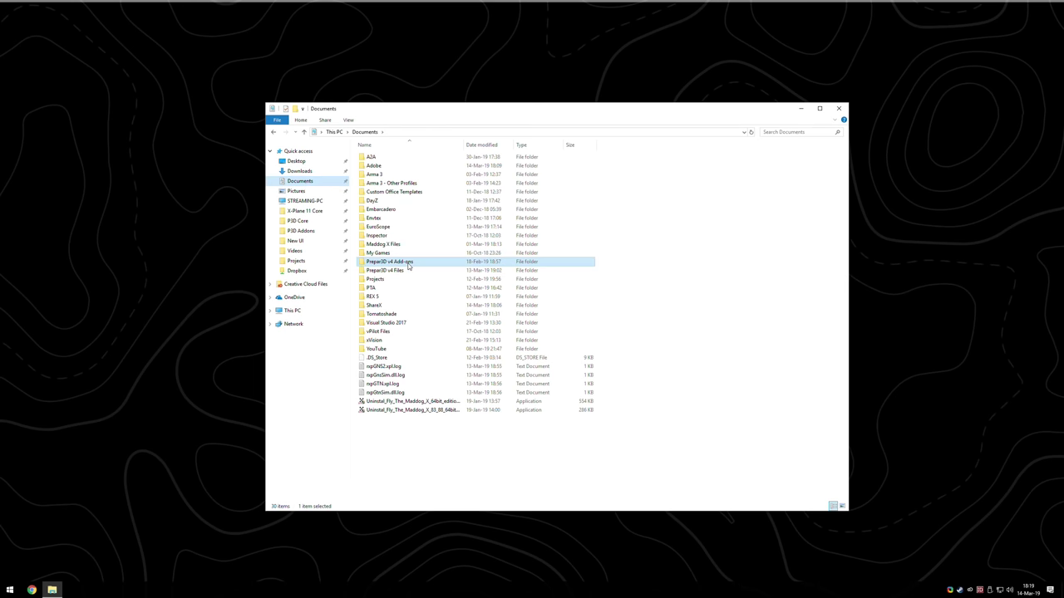
pyautogui.doubleClick(407, 262)
pyautogui.hotkey('alt', 'Left')
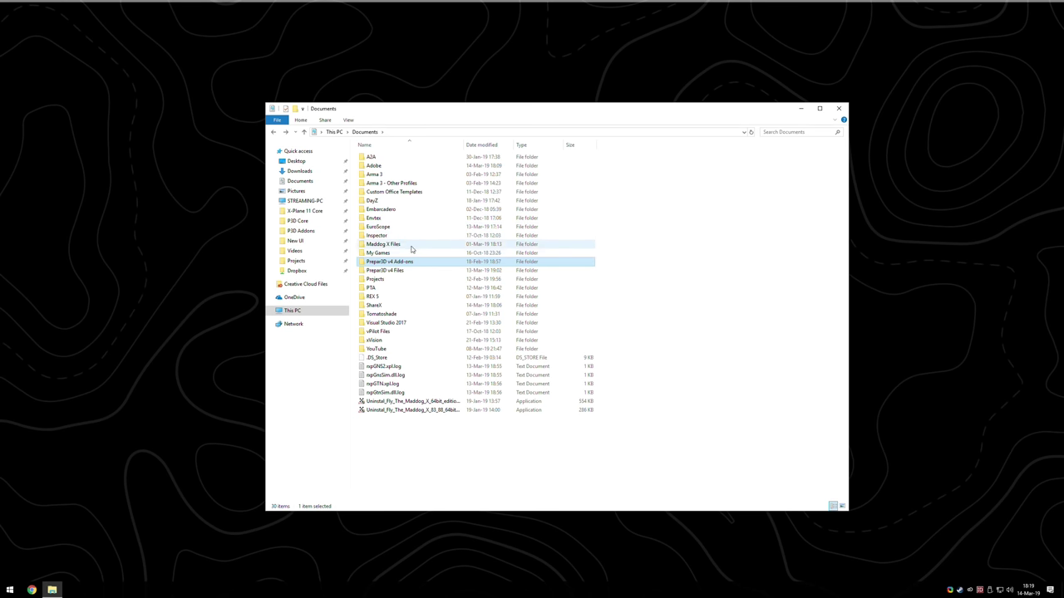
# Go to the Local Disk (C:) drive, look inside its ProgramData folder and return to the drive's root
pyautogui.click(294, 311)
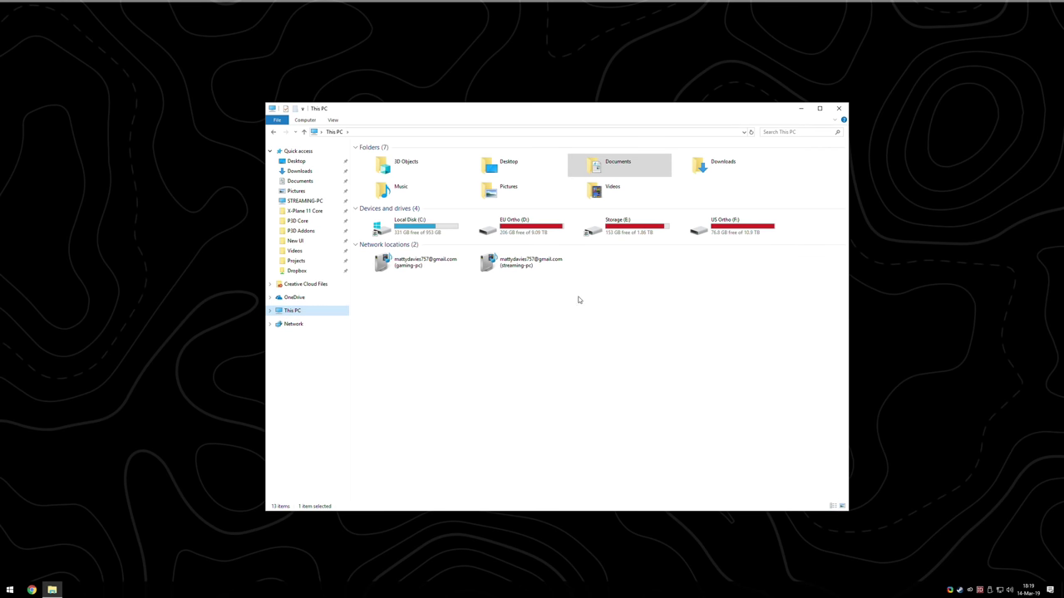
pyautogui.doubleClick(432, 231)
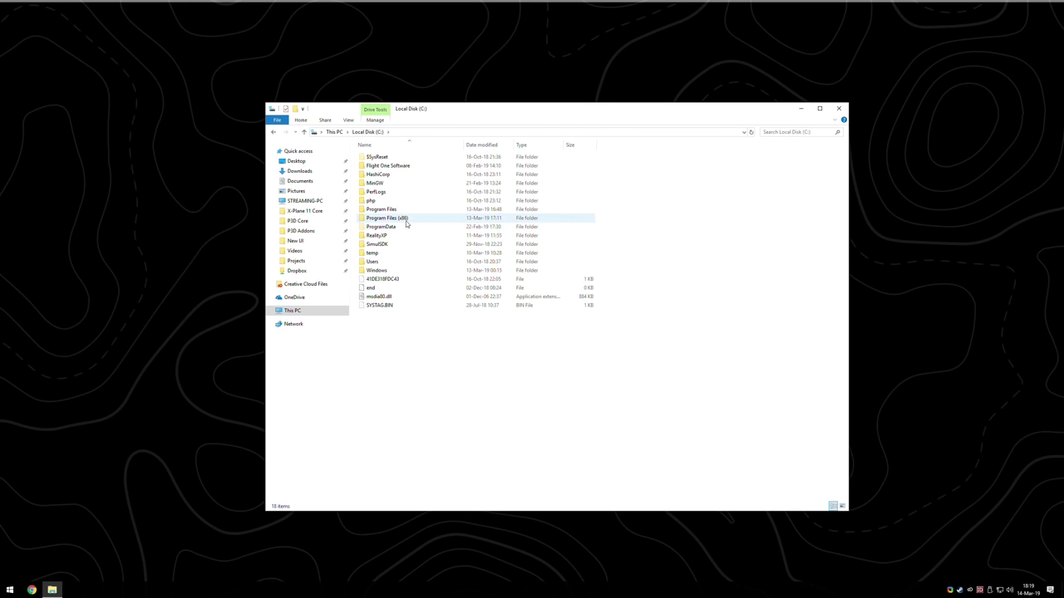
pyautogui.doubleClick(386, 228)
pyautogui.hotkey('alt', 'Left')
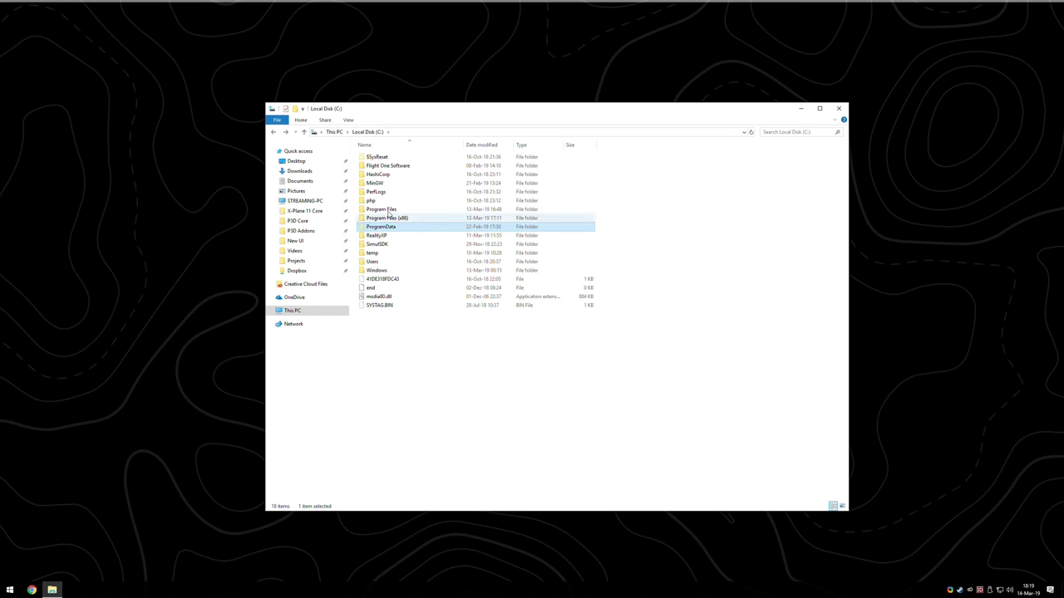
# Check in the Folder Options view settings that hidden files, folders and drives are shown, and close the dialog
pyautogui.click(349, 121)
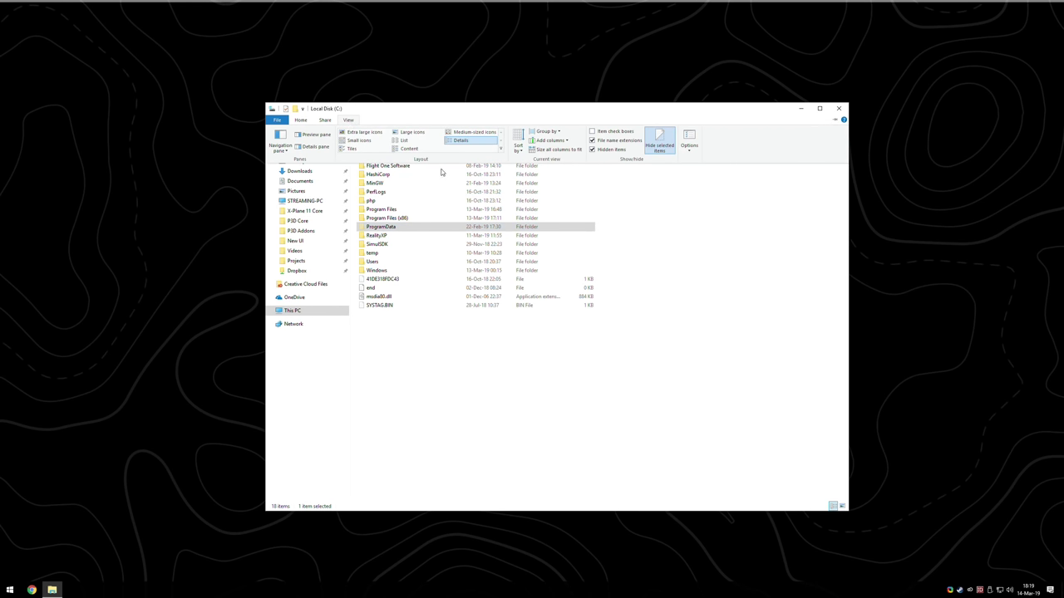
pyautogui.click(689, 140)
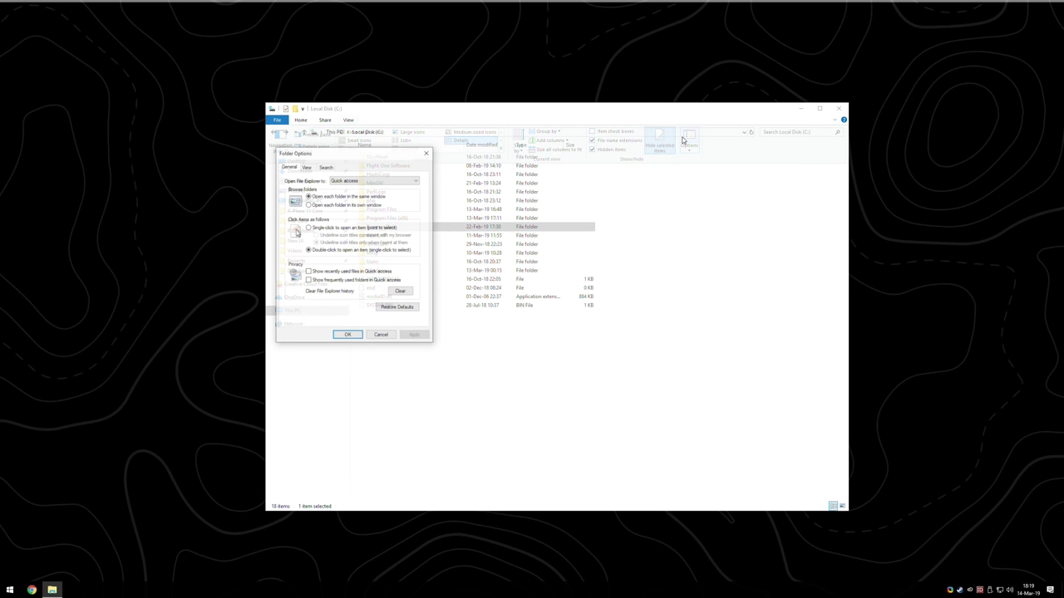
pyautogui.click(306, 167)
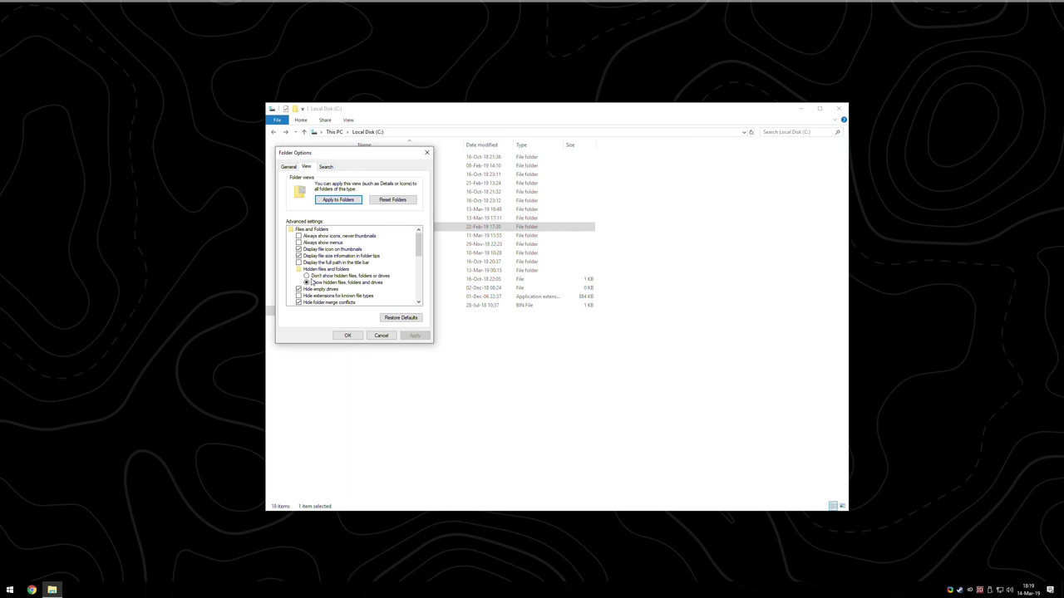
pyautogui.click(379, 284)
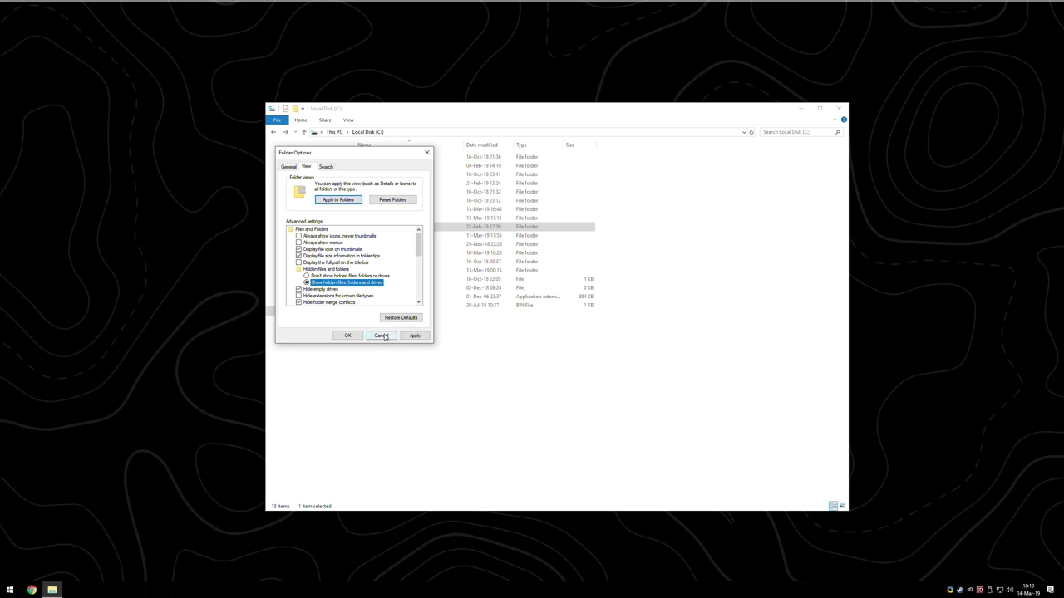
pyautogui.click(426, 151)
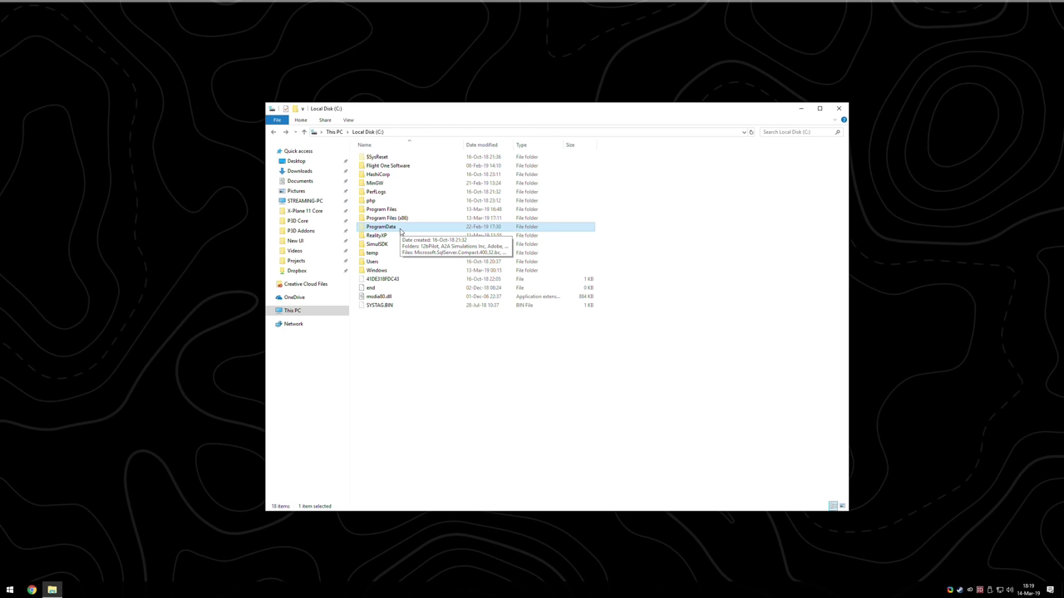
# Go through ProgramData and Lockheed Martin to the Prepar3D v4 folder and open add-ons.cfg in Visual Studio Code
pyautogui.doubleClick(399, 228)
pyautogui.scroll(2, 416, 296)
pyautogui.doubleClick(406, 295)
pyautogui.hotkey('alt', 'Left')
pyautogui.doubleClick(388, 297)
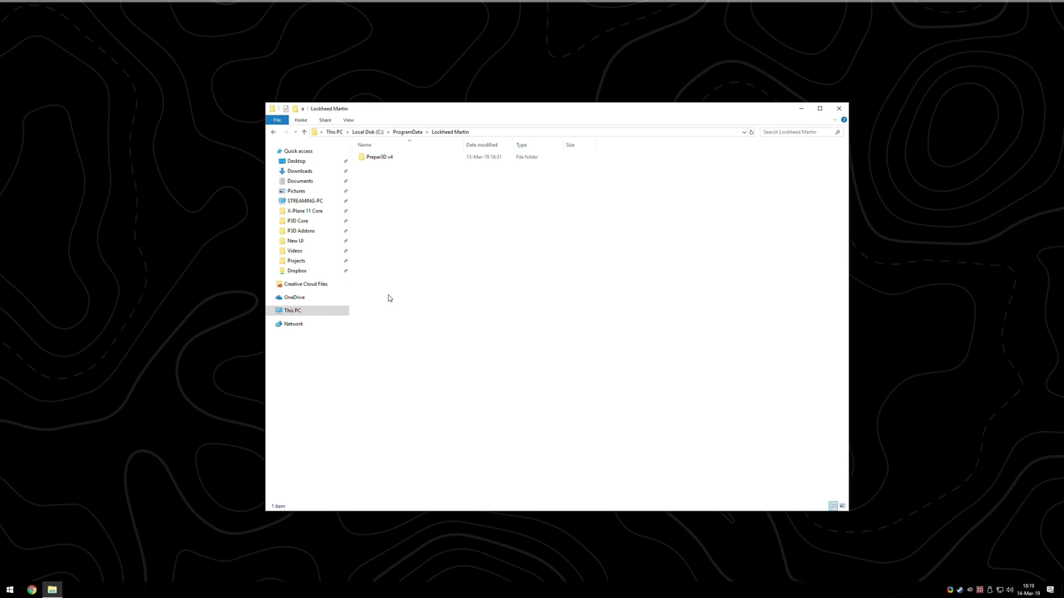
pyautogui.doubleClick(381, 160)
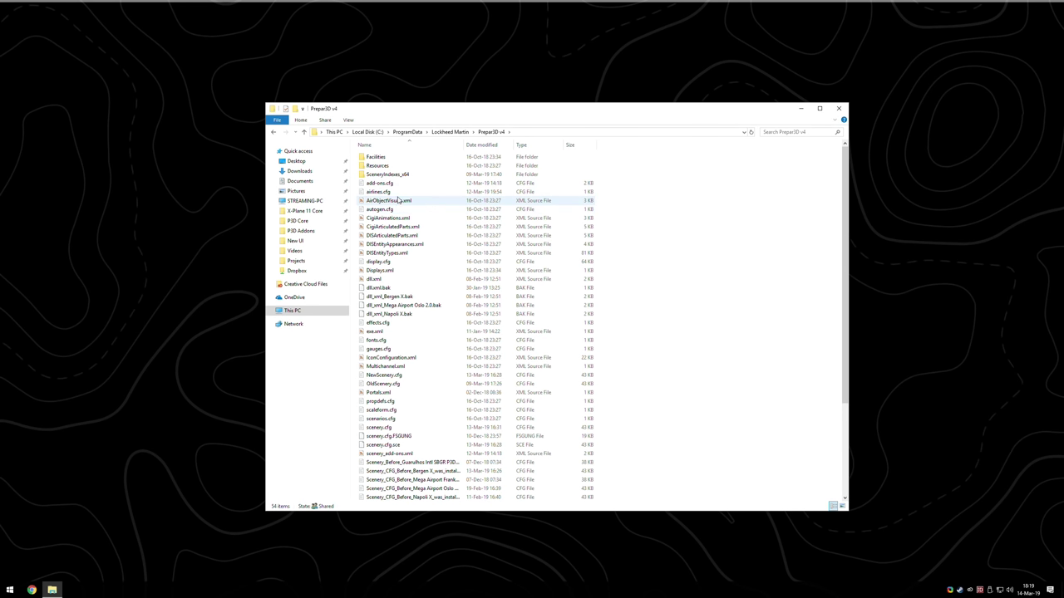
pyautogui.click(385, 186)
pyautogui.doubleClick(386, 185)
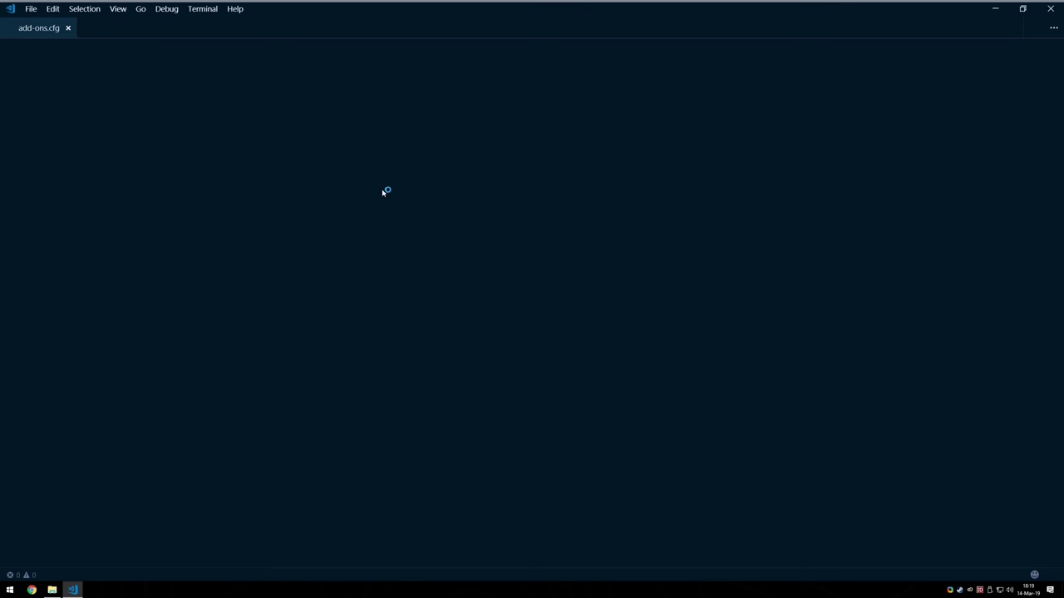
pyautogui.click(389, 130)
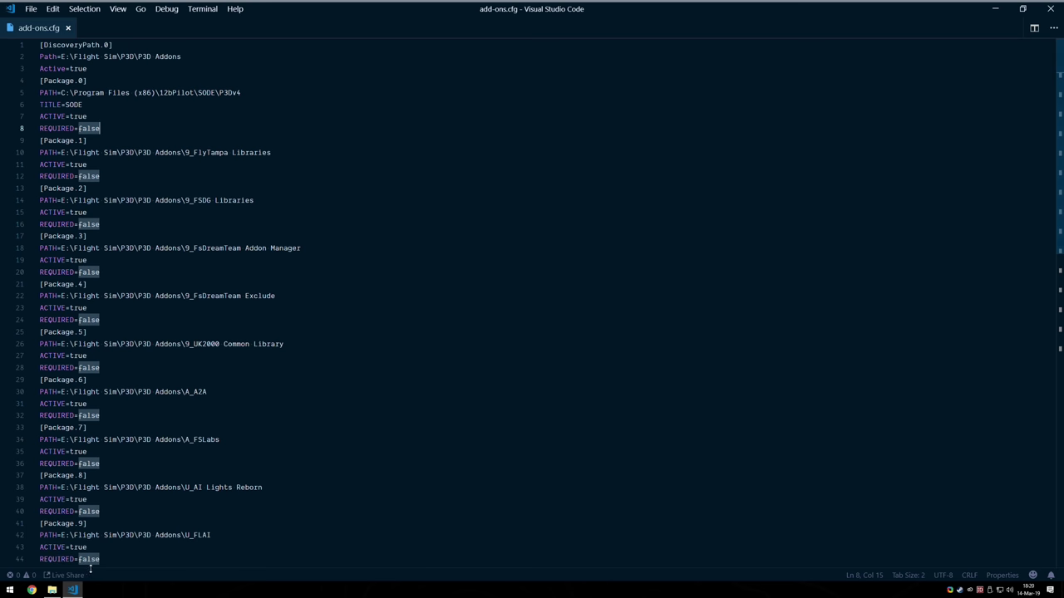
# Look into Prepar3D v4 Add-ons in Documents, close that window and skim the package entries in add-ons.cfg
pyautogui.click(52, 590)
pyautogui.click(300, 180)
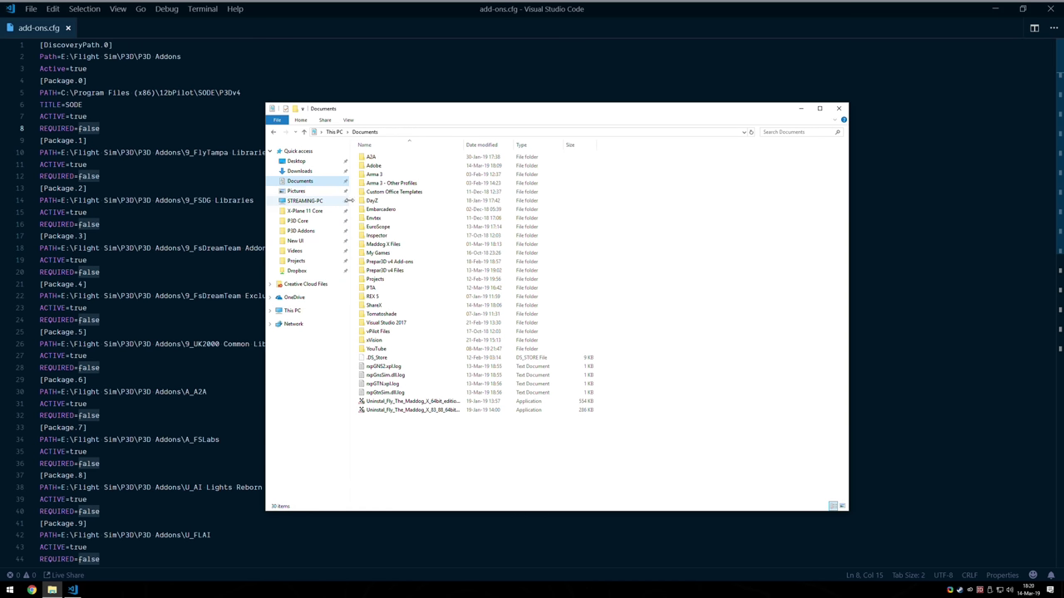
pyautogui.doubleClick(389, 263)
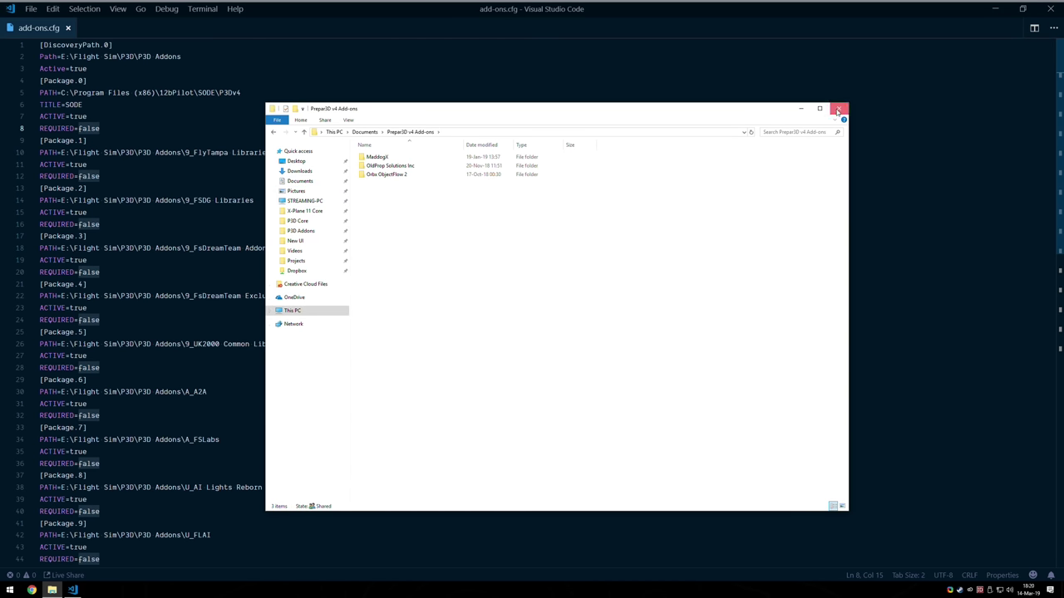
pyautogui.click(838, 108)
pyautogui.scroll(-2, 354, 239)
pyautogui.scroll(2, 324, 333)
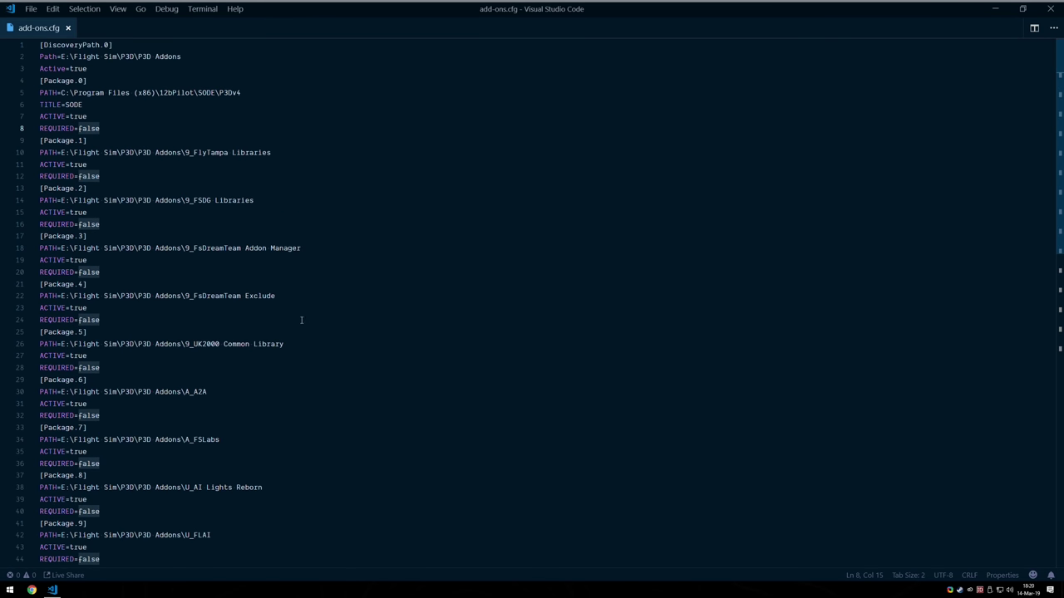
pyautogui.scroll(-3, 312, 423)
pyautogui.scroll(3, 296, 403)
# Open a new File Explorer window and compare P3D Addons with the Prepar3D v4 Add-ons folder in Documents
pyautogui.click(9, 590)
pyautogui.click(121, 482)
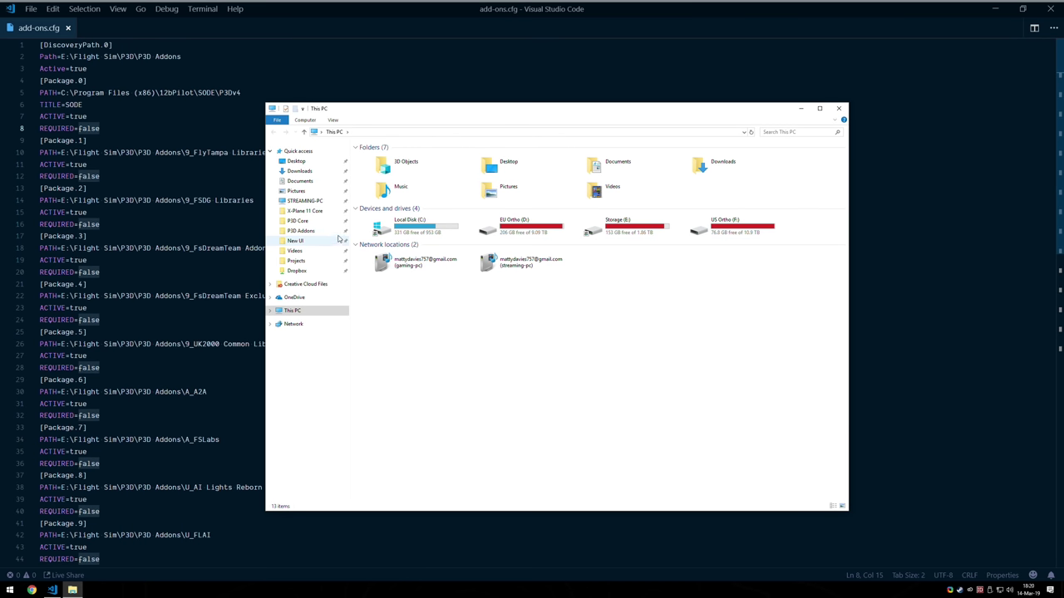
pyautogui.click(301, 231)
pyautogui.moveTo(438, 248); pyautogui.dragTo(387, 163)
pyautogui.click(365, 215)
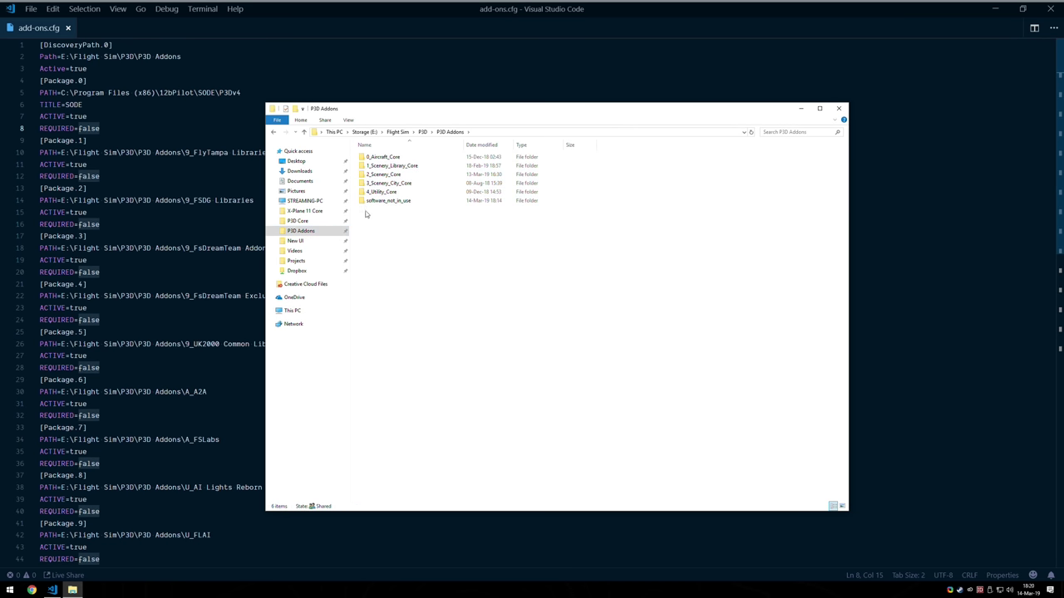
pyautogui.click(300, 182)
pyautogui.click(399, 262)
pyautogui.doubleClick(399, 262)
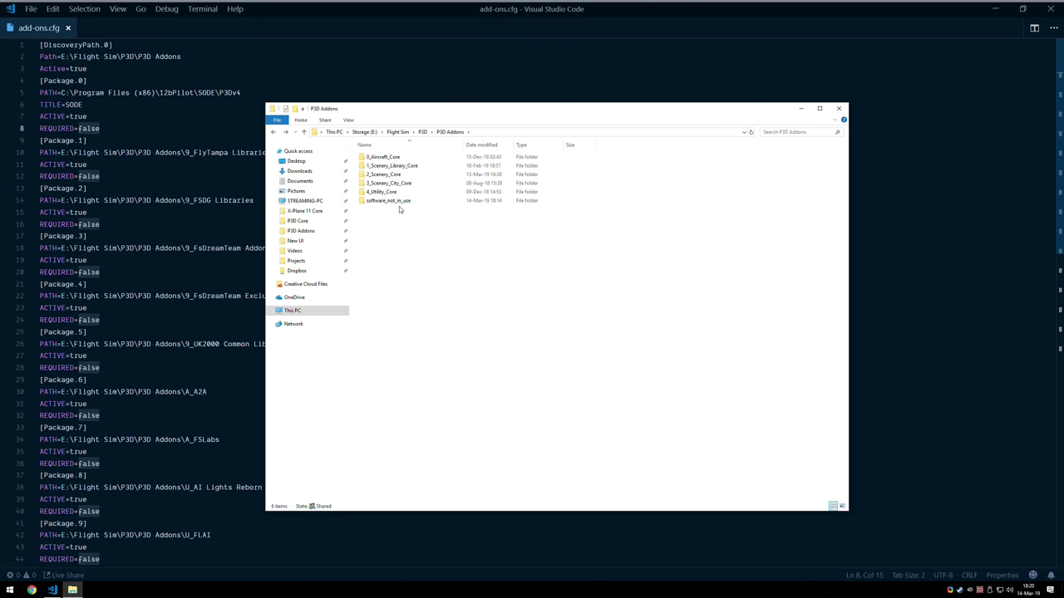
# Look inside software_not_in_use in P3D Addons, return to the parent folder and select all six of its folders
pyautogui.doubleClick(397, 201)
pyautogui.hotkey('alt', 'Left')
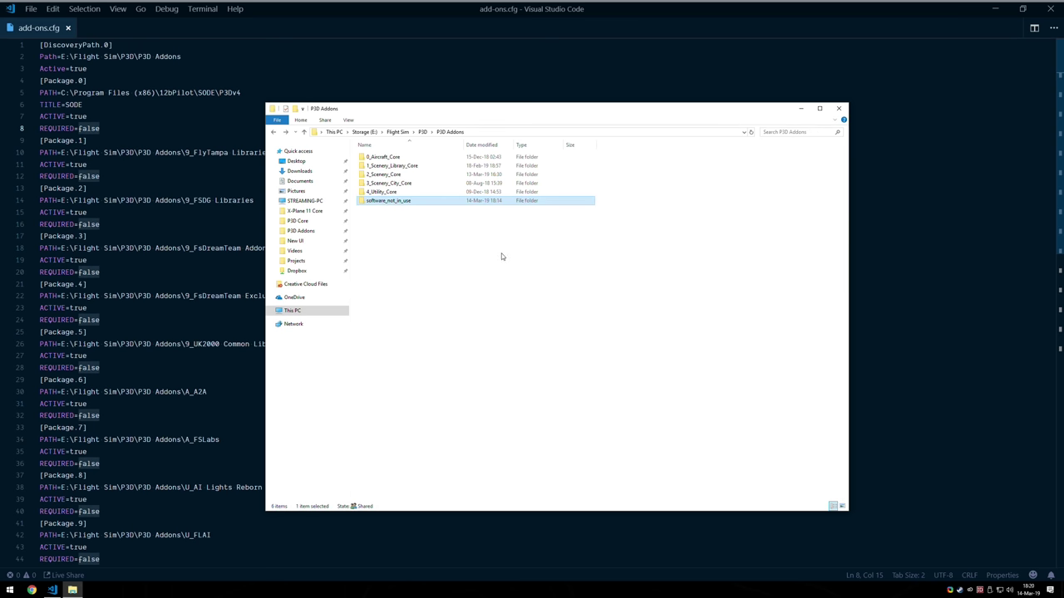
pyautogui.click(388, 236)
pyautogui.moveTo(481, 225); pyautogui.dragTo(379, 277)
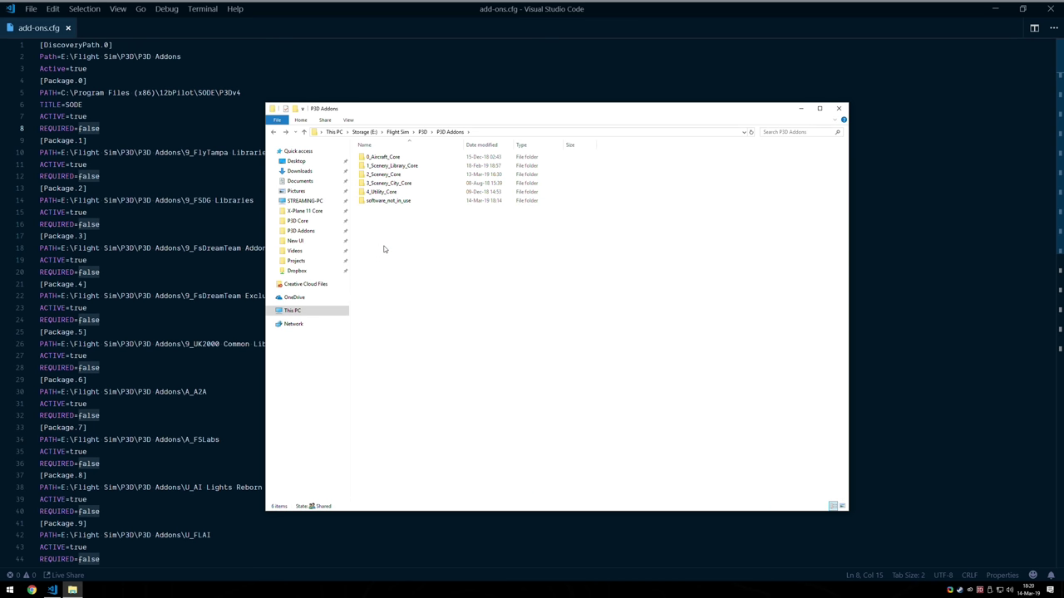
pyautogui.doubleClick(395, 201)
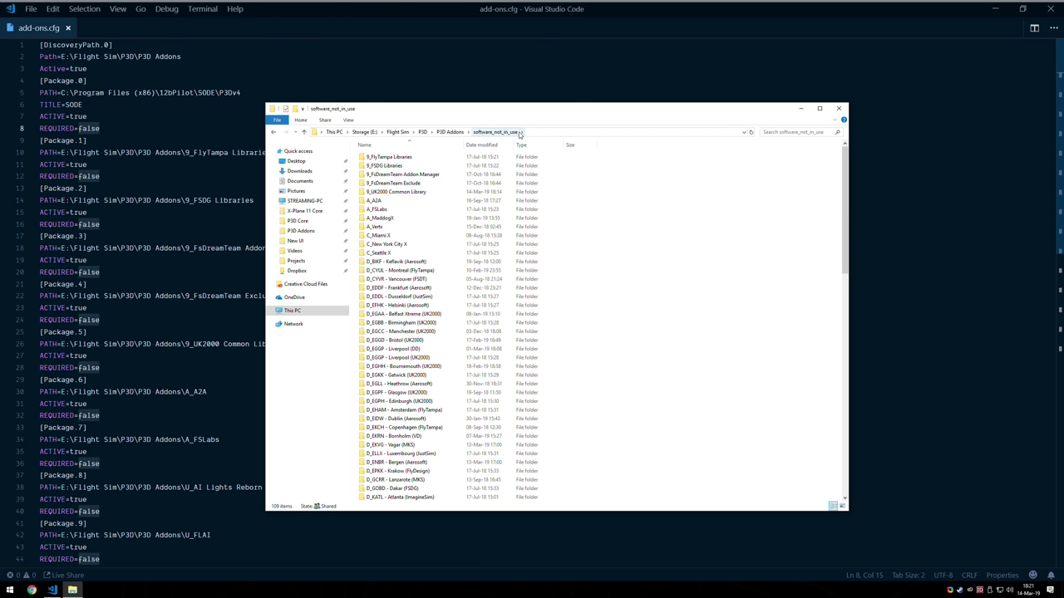
pyautogui.press('BackSpace')
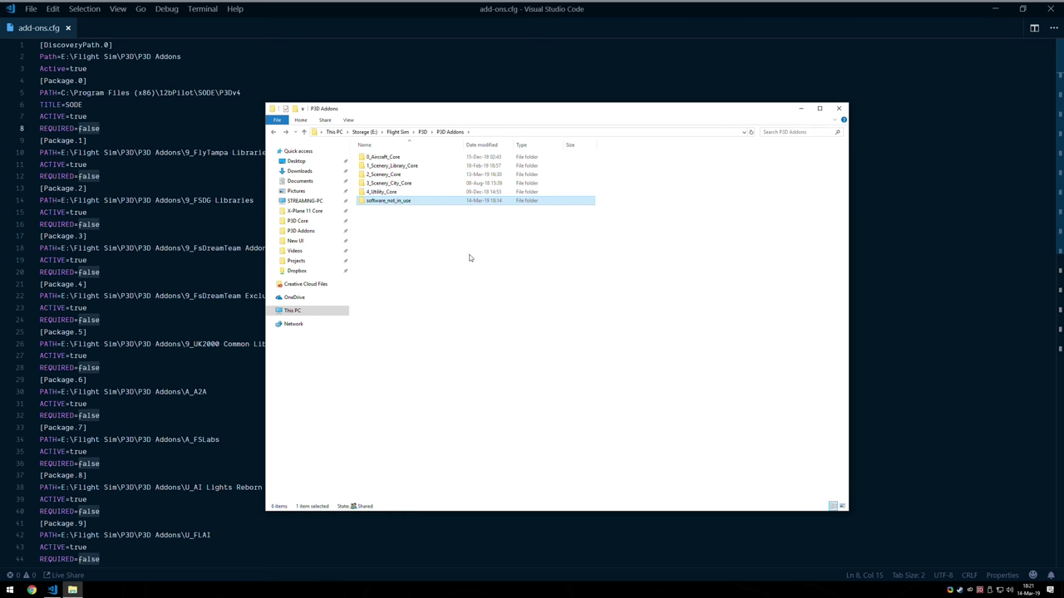
pyautogui.click(431, 239)
pyautogui.moveTo(378, 218); pyautogui.dragTo(546, 320)
pyautogui.doubleClick(394, 202)
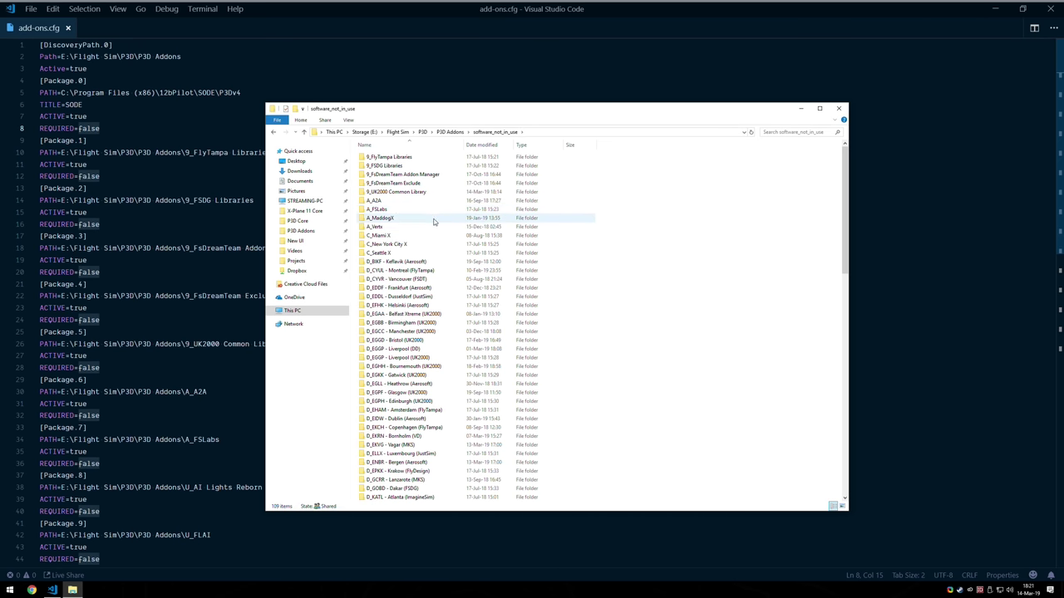
pyautogui.press('BackSpace')
pyautogui.moveTo(391, 213); pyautogui.dragTo(366, 151)
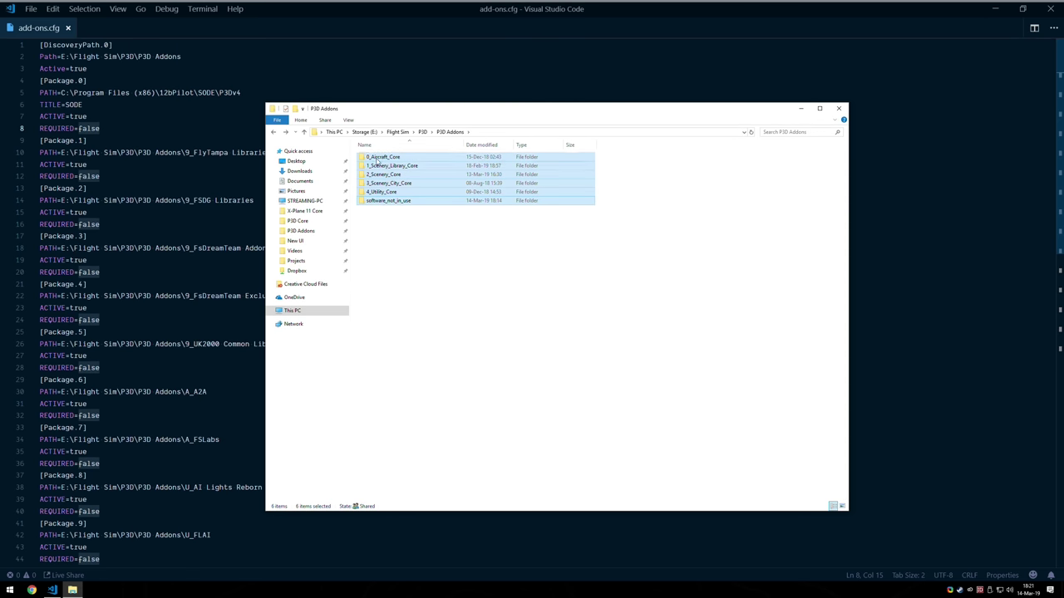
# Look inside 0_Aircraft_Core, 1_Scenery_Library_Core and 2_Scenery_Core one after another, returning to P3D Addons
pyautogui.doubleClick(382, 157)
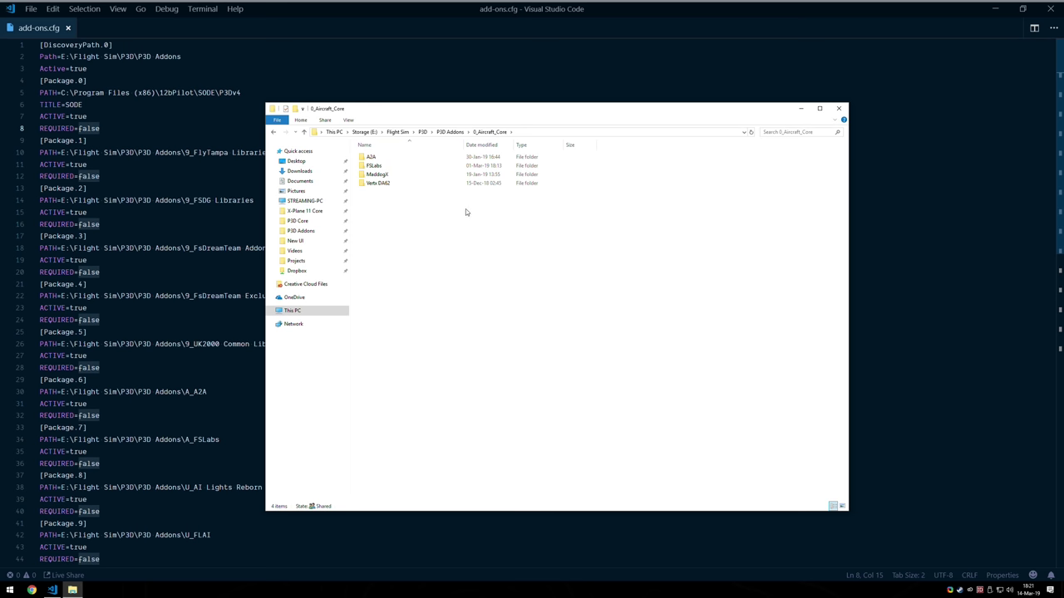
pyautogui.press('BackSpace')
pyautogui.press('Down')
pyautogui.press('Return')
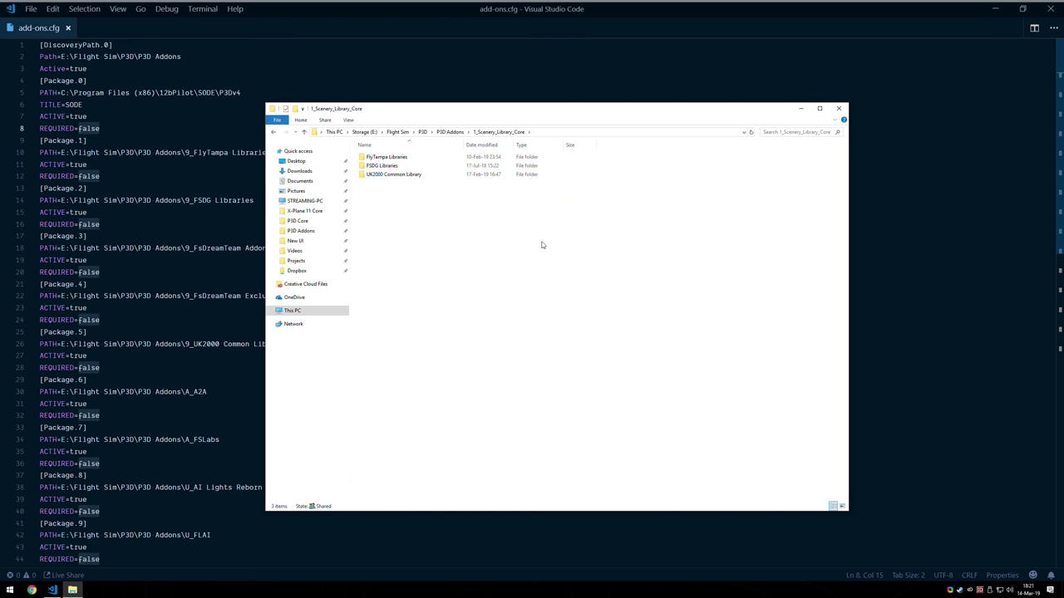
pyautogui.press('BackSpace')
pyautogui.press('Down')
pyautogui.press('Return')
pyautogui.press('BackSpace')
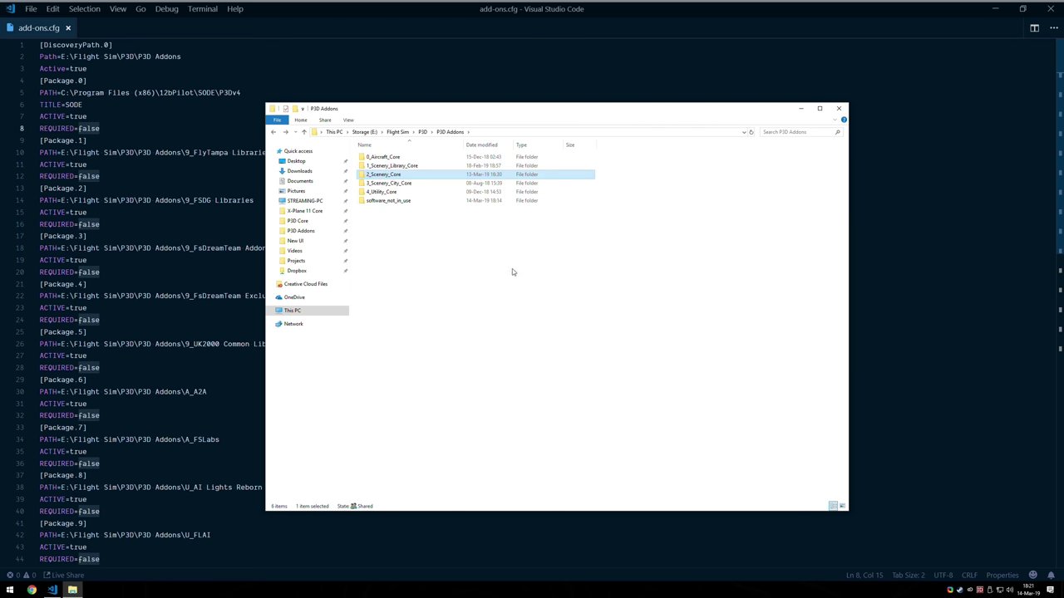
# Reopen 0_Aircraft_Core, highlight its four aircraft folders and close the File Explorer window
pyautogui.press('Up')
pyautogui.press('Up')
pyautogui.press('Return')
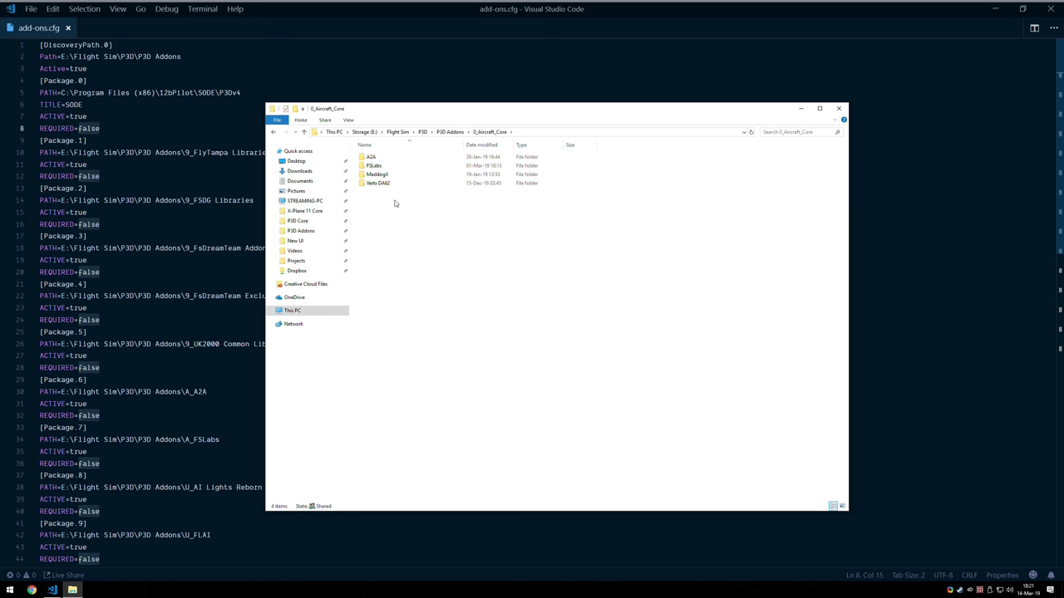
pyautogui.moveTo(381, 194); pyautogui.dragTo(368, 158)
pyautogui.press('BackSpace')
pyautogui.doubleClick(393, 159)
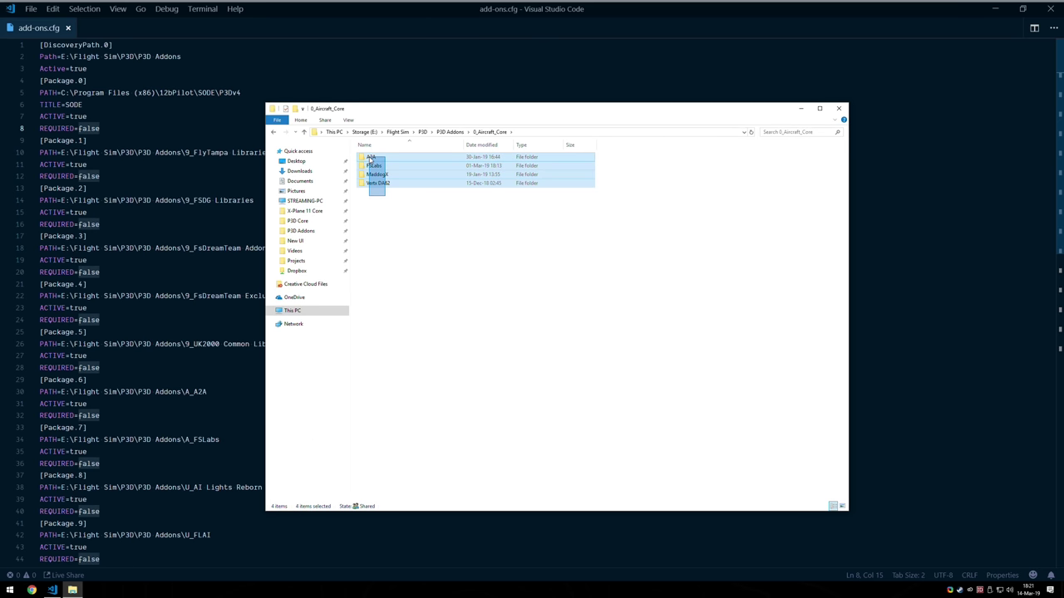
pyautogui.click(370, 196)
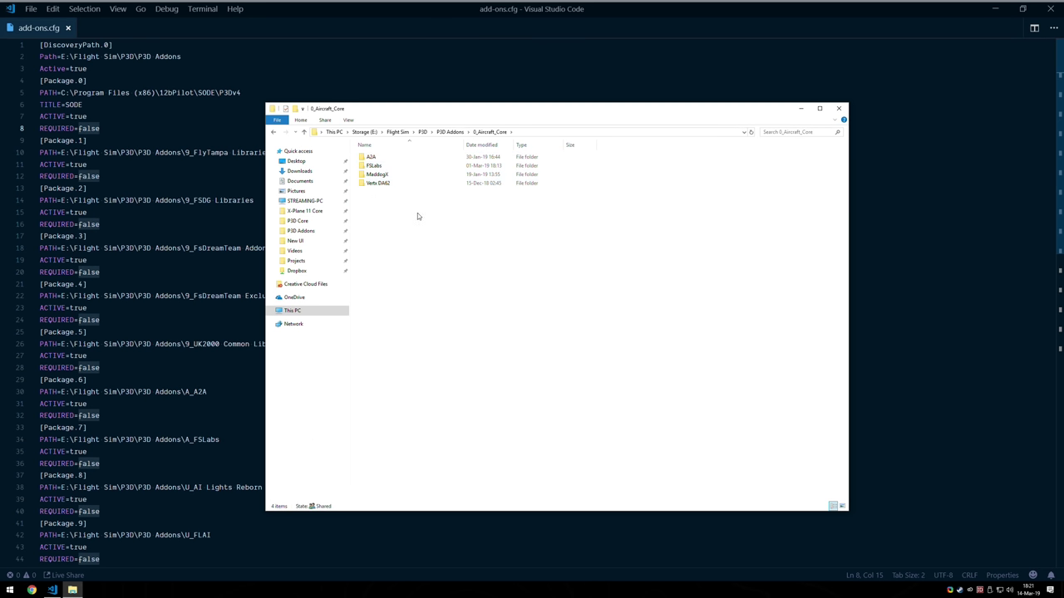
pyautogui.click(839, 108)
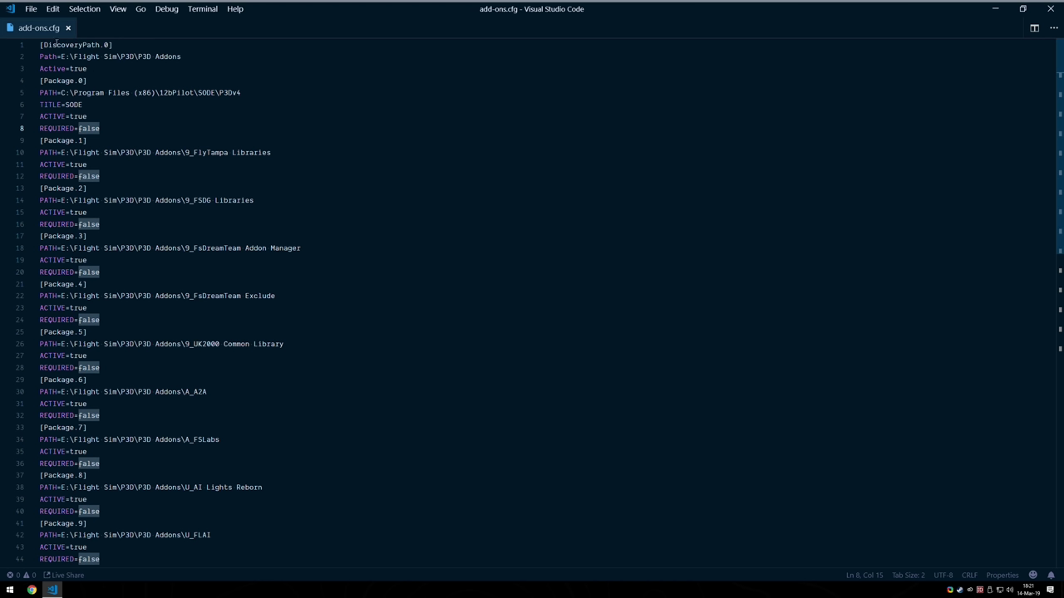
# Highlight the DiscoveryPath.0 block in add-ons.cfg, including its P3D Addons path, its heading and its index number
pyautogui.moveTo(103, 67); pyautogui.dragTo(32, 50)
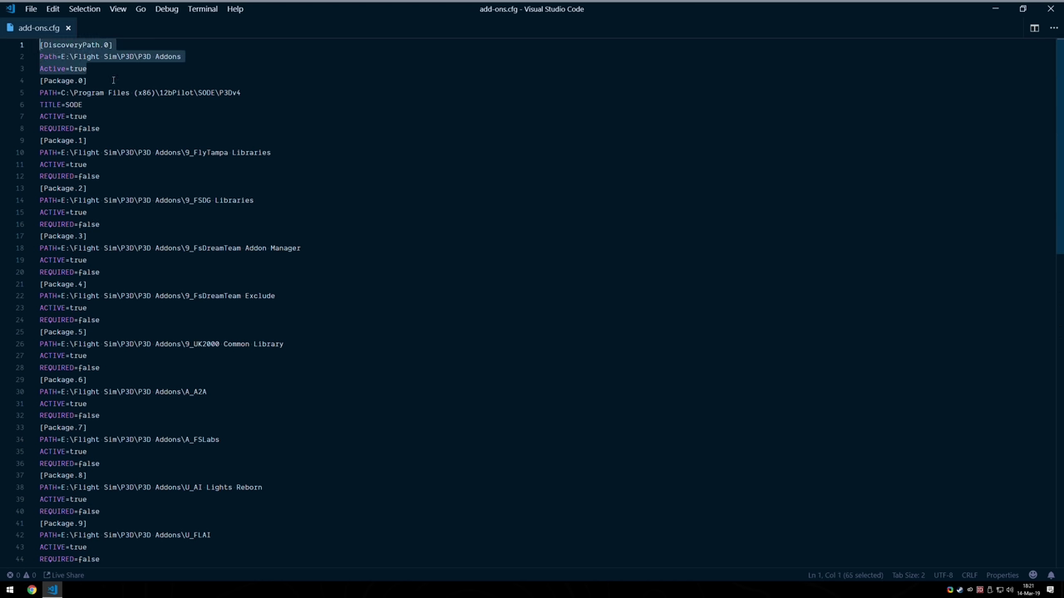
pyautogui.moveTo(57, 55); pyautogui.dragTo(181, 56)
pyautogui.click(188, 63)
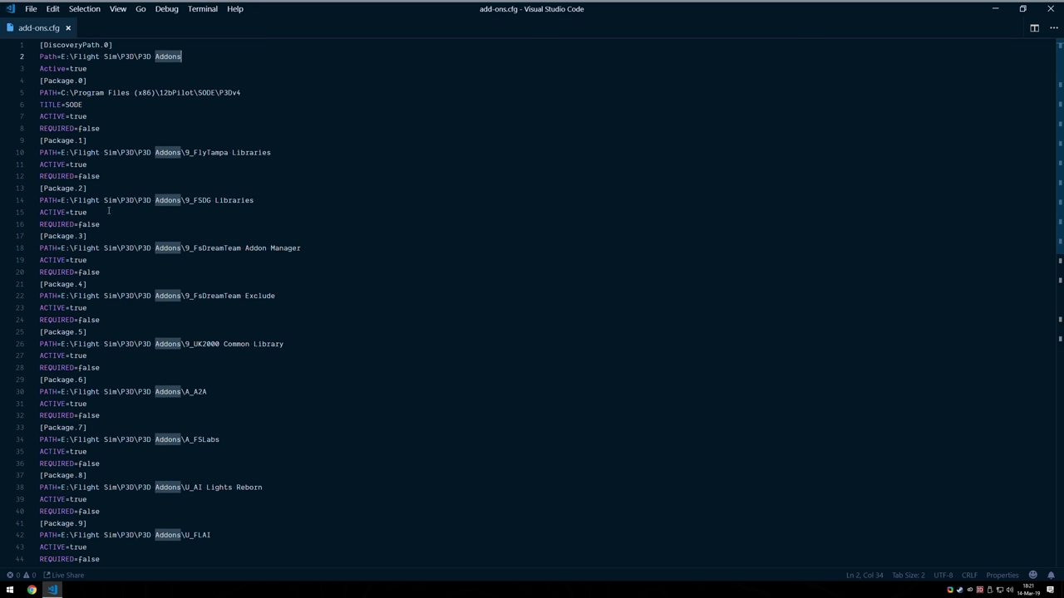
pyautogui.doubleClick(59, 45)
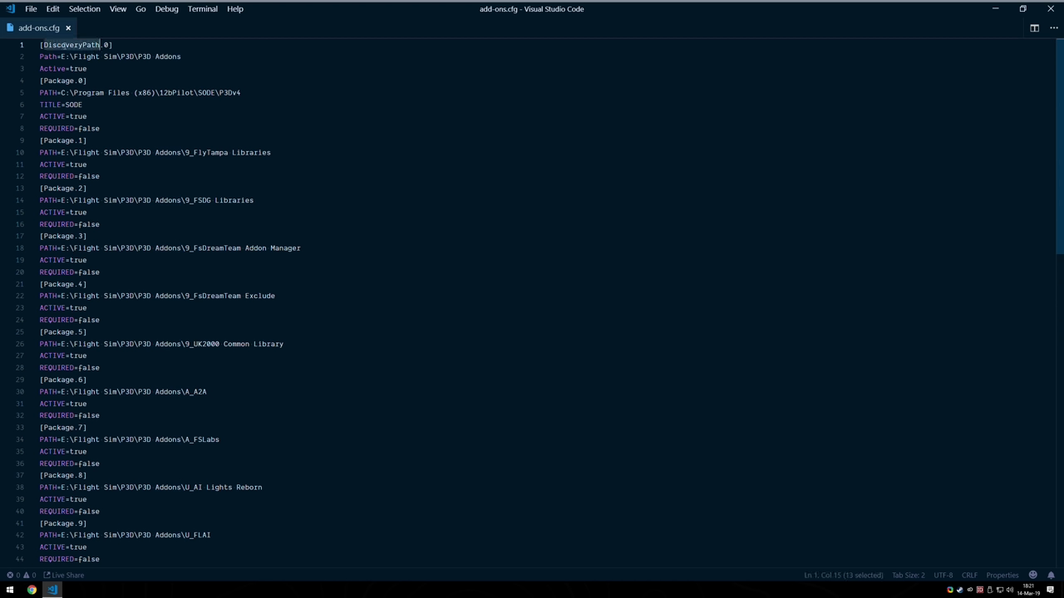
pyautogui.moveTo(108, 45); pyautogui.dragTo(103, 45)
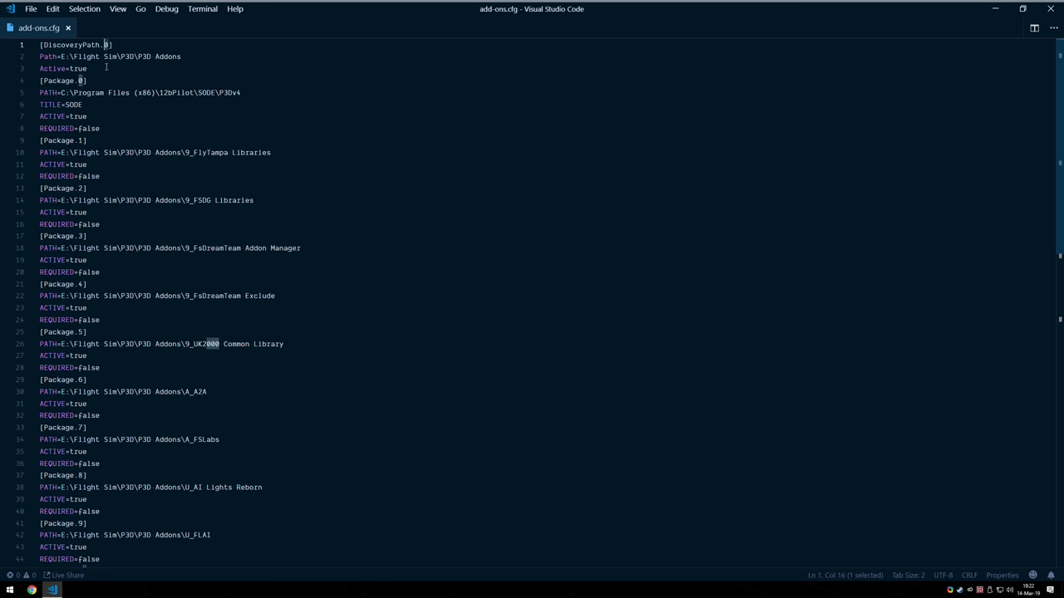
# Add a [DiscoveryPath.1] heading on a new line below the DiscoveryPath.0 block in add-ons.cfg
pyautogui.moveTo(106, 67)
pyautogui.mouseDown()
pyautogui.moveTo(39, 45)
pyautogui.moveTo(110, 70)
pyautogui.mouseUp()
pyautogui.press('Return')
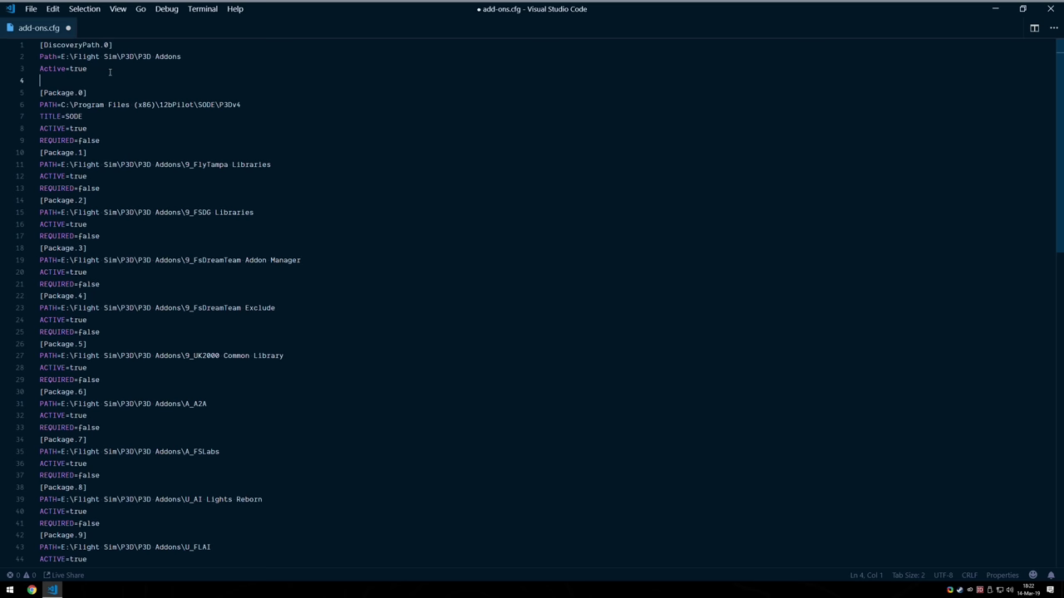
pyautogui.write('[')
pyautogui.press('Escape')
pyautogui.write('DiscoveryPath')
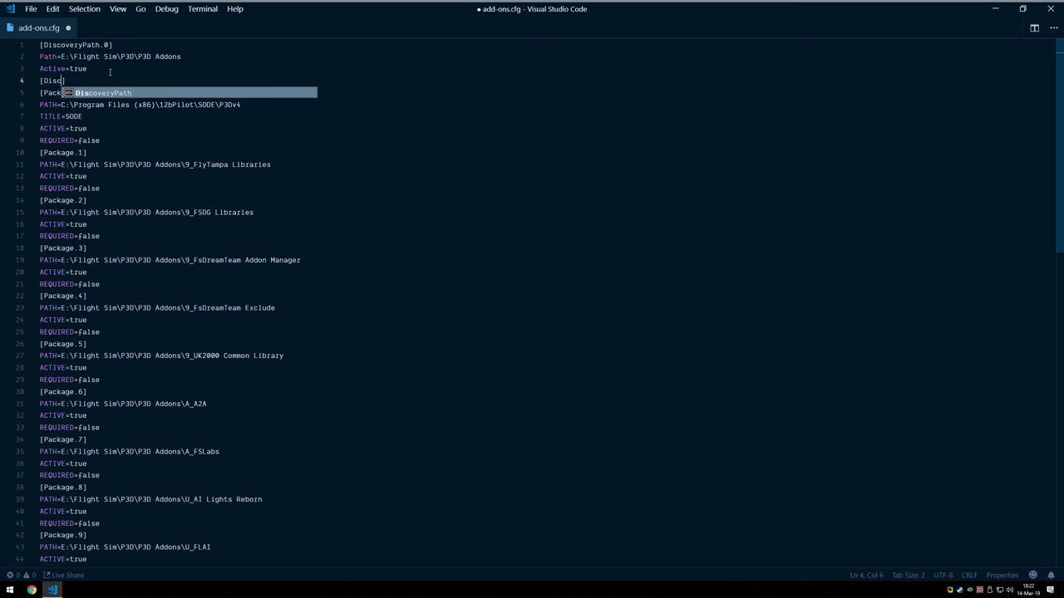
pyautogui.write('.1')
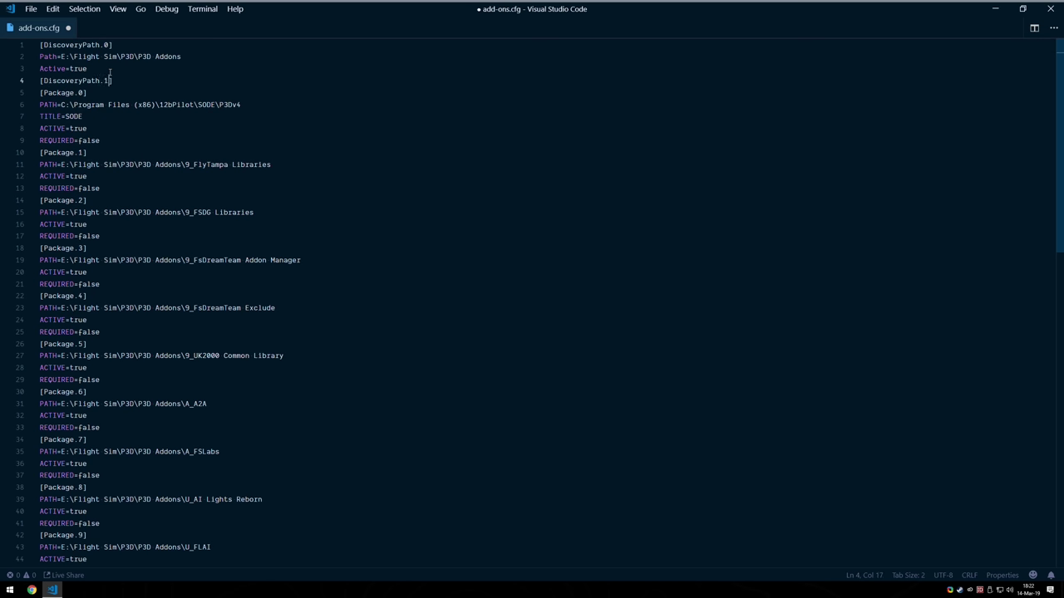
# Complete the DiscoveryPath.1 block in add-ons.cfg with the lines Path=E:\planes and Active=true
pyautogui.press('Return')
pyautogui.write('Pat')
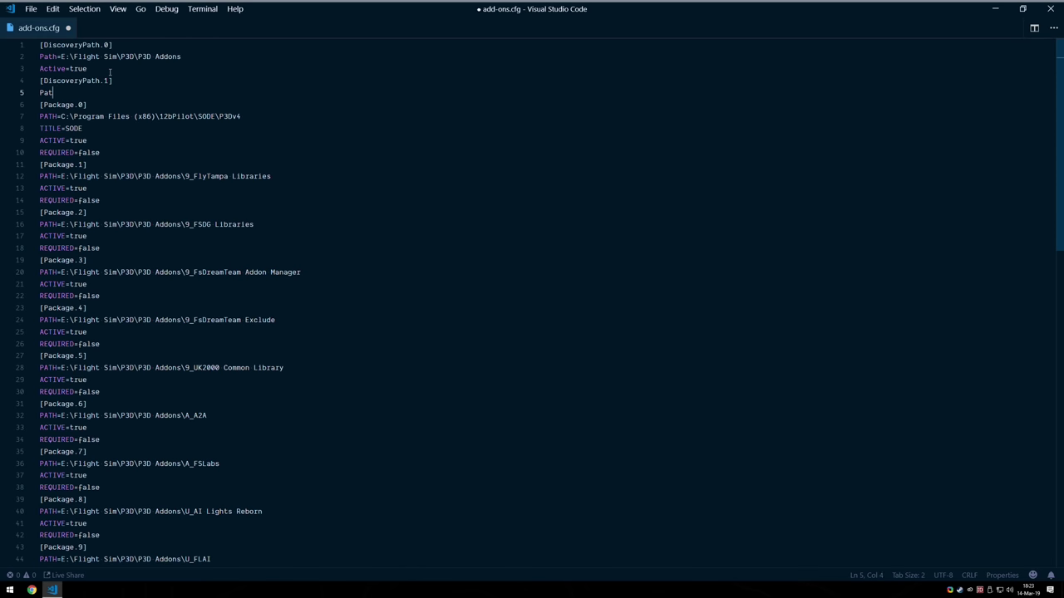
pyautogui.write('h=E:/')
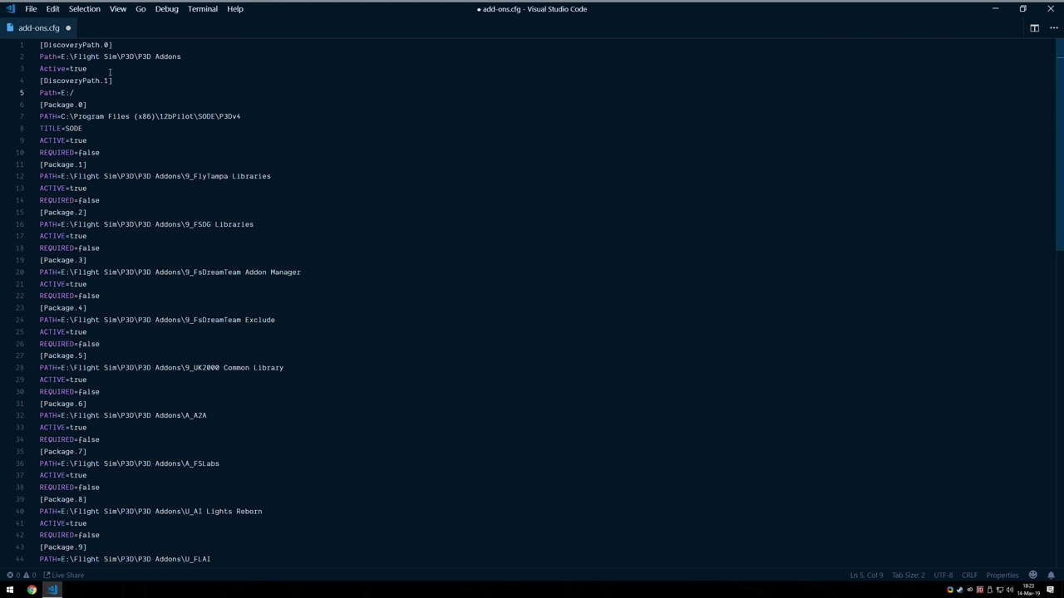
pyautogui.press('BackSpace')
pyautogui.write('\\planes')
pyautogui.press('Right')
pyautogui.press('Left')
pyautogui.press('Return')
pyautogui.write('Acti')
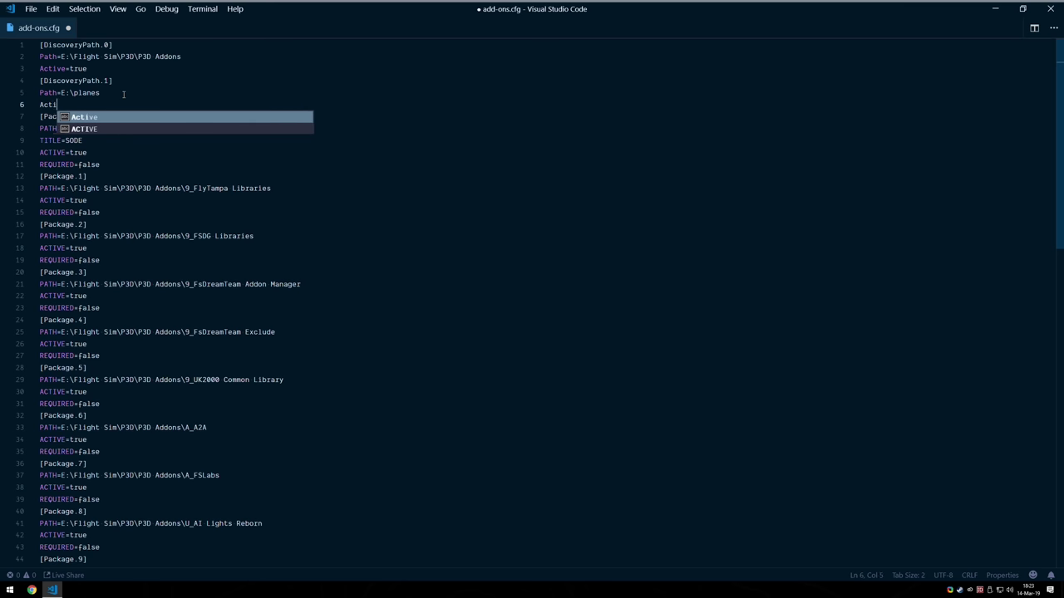
pyautogui.write('ve=true')
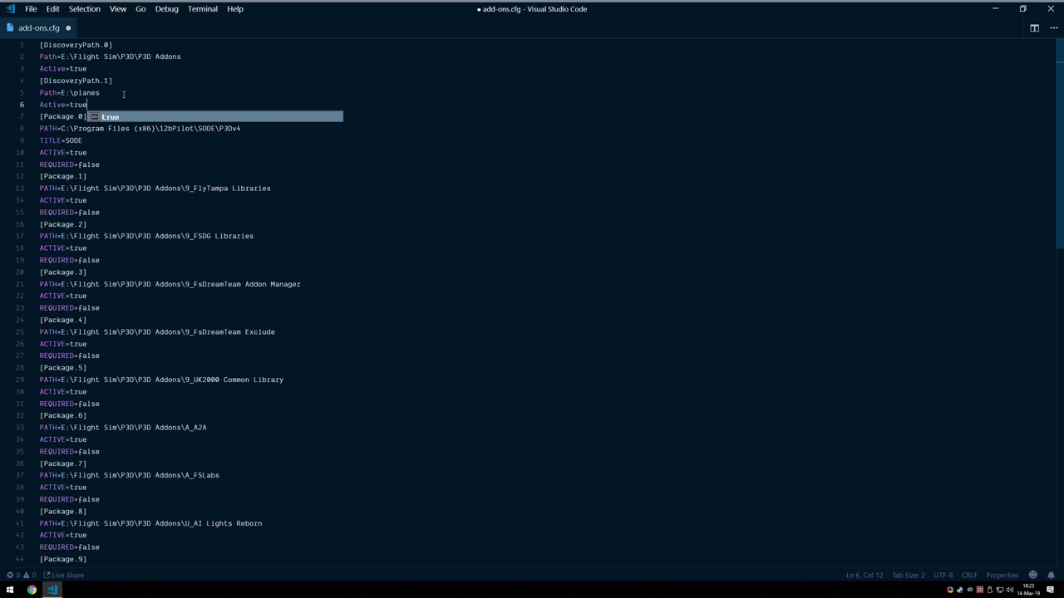
pyautogui.press('Escape')
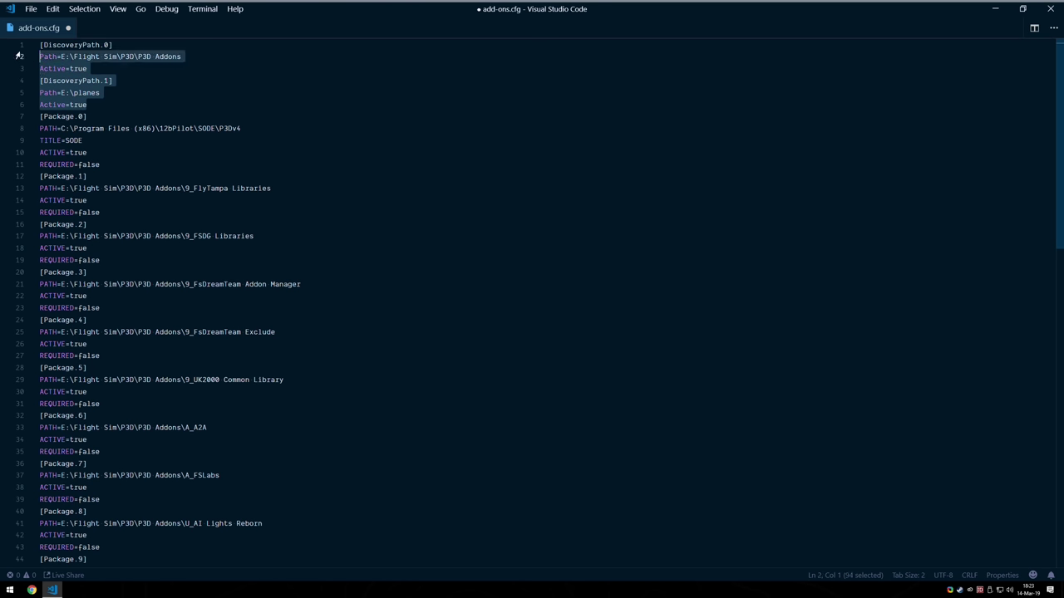
# Remove the whole DiscoveryPath.1 block from add-ons.cfg and save the file
pyautogui.click(148, 94)
pyautogui.press('Down')
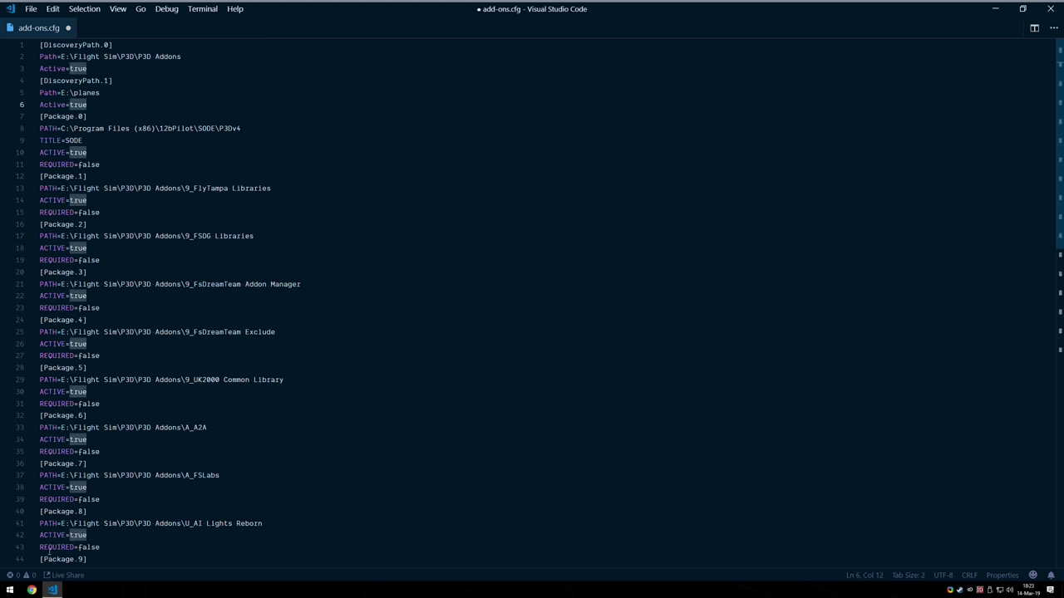
pyautogui.click(78, 93)
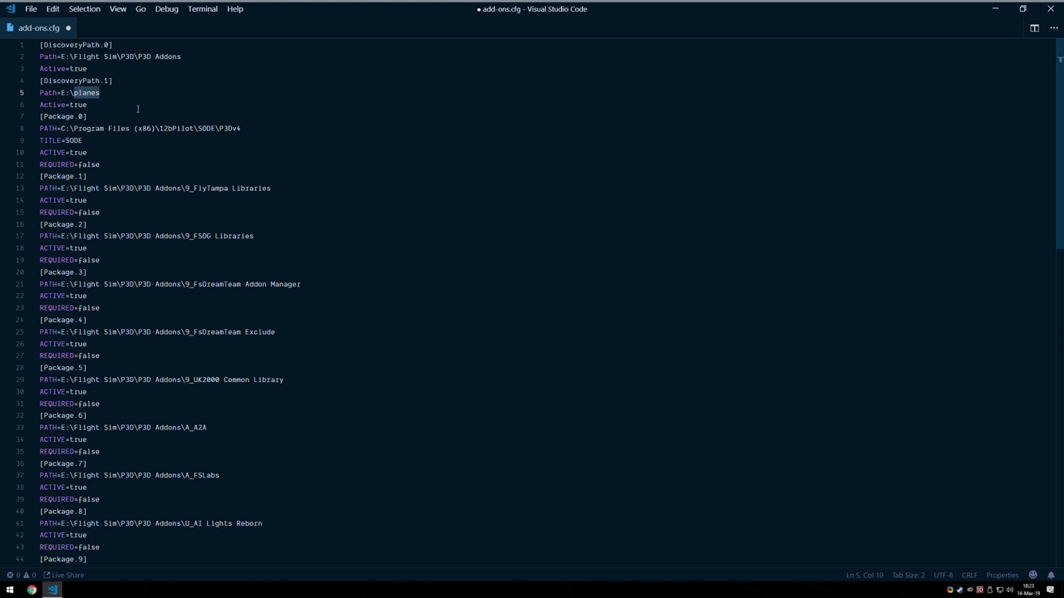
pyautogui.moveTo(115, 106); pyautogui.dragTo(32, 80)
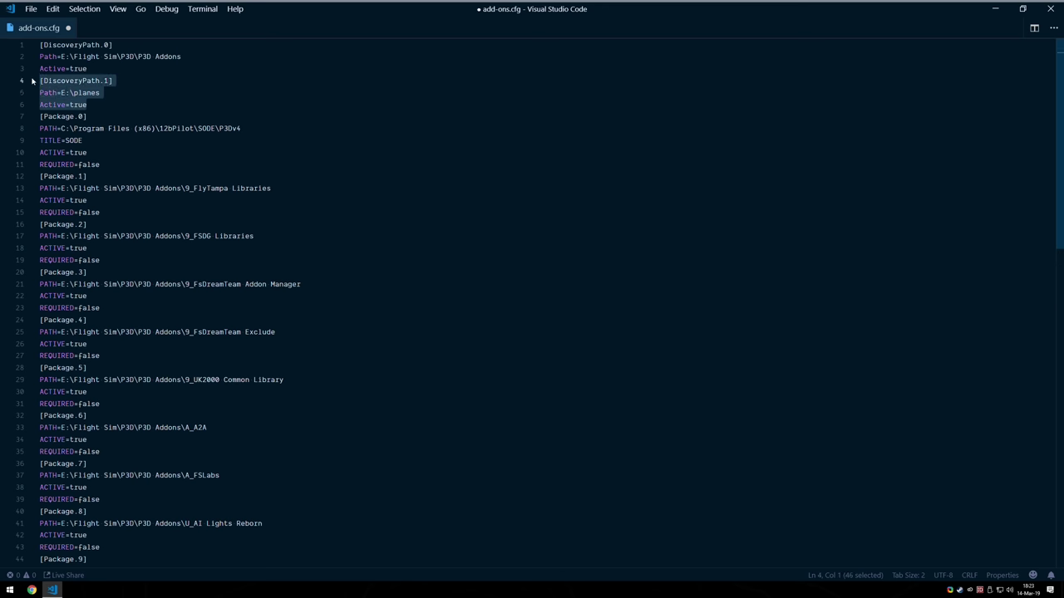
pyautogui.press('BackSpace')
pyautogui.press('BackSpace')
pyautogui.hotkey('ctrl', 's')
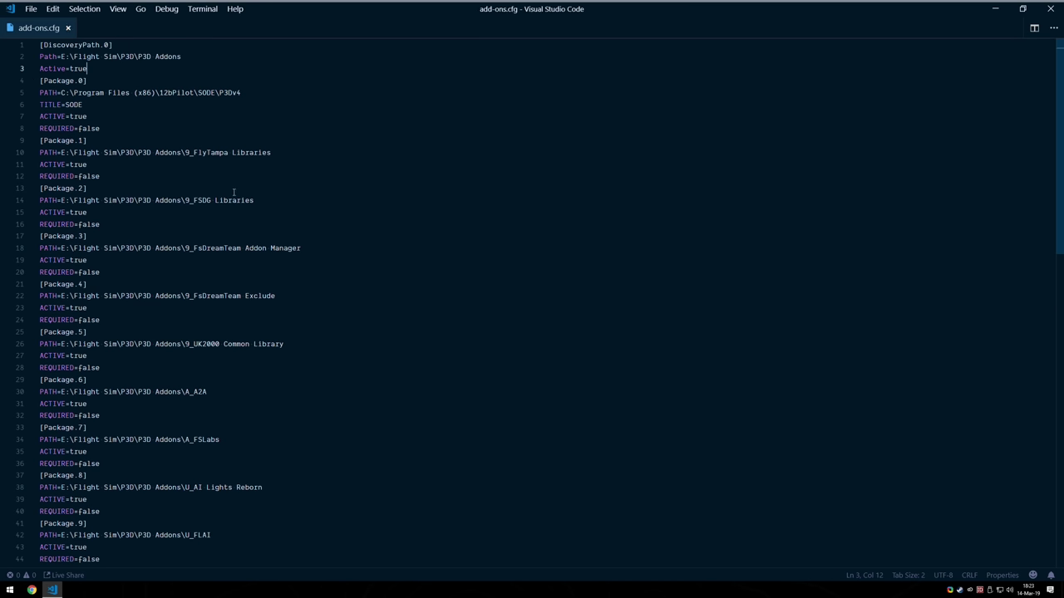
# Review the package entries below DiscoveryPath.0 in add-ons.cfg, then close the file and the editor
pyautogui.hotkey('ctrl', 'shift', 'Home')
pyautogui.click(87, 76)
pyautogui.scroll(-8, 137, 219)
pyautogui.moveTo(114, 508); pyautogui.dragTo(99, 163)
pyautogui.scroll(3, 108, 261)
pyautogui.scroll(5, 108, 260)
pyautogui.click(100, 152)
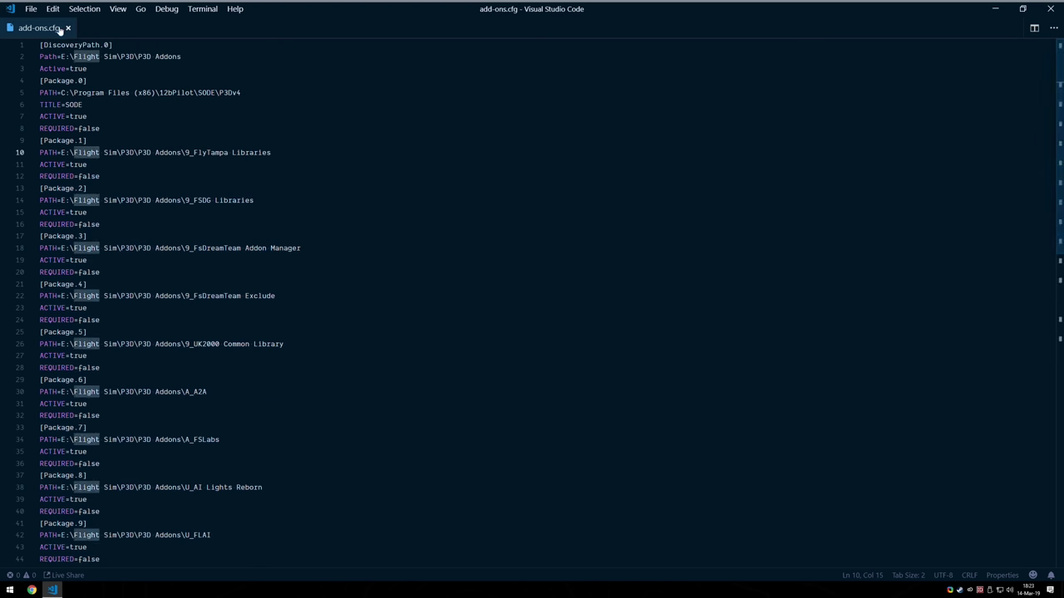
pyautogui.click(68, 27)
pyautogui.click(1050, 8)
# Launch Prepar3D v4 and acknowledge the ChasePlane notice about modified aircraft
pyautogui.click(9, 590)
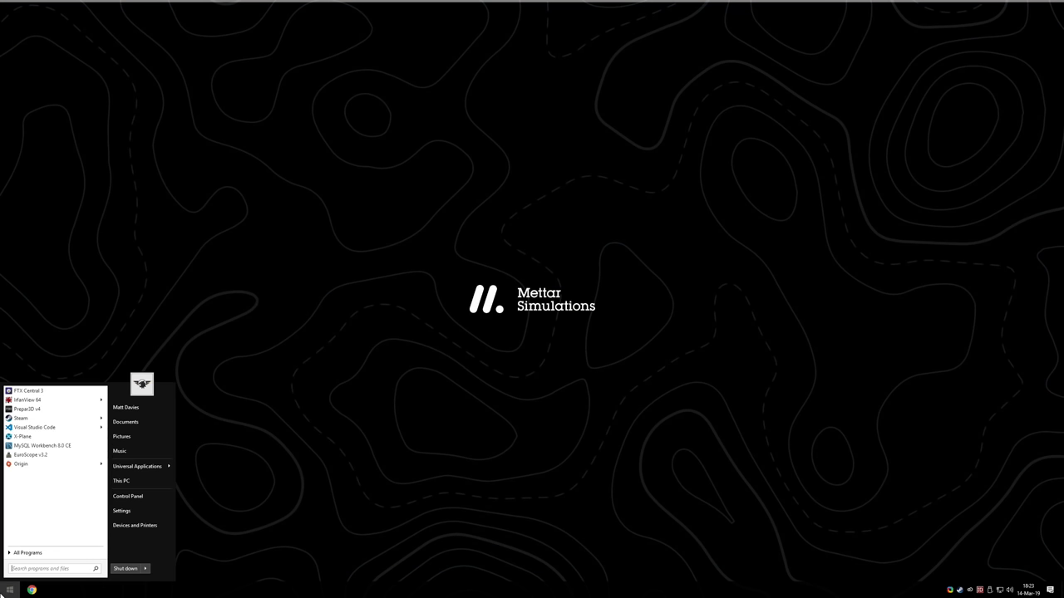
pyautogui.click(26, 409)
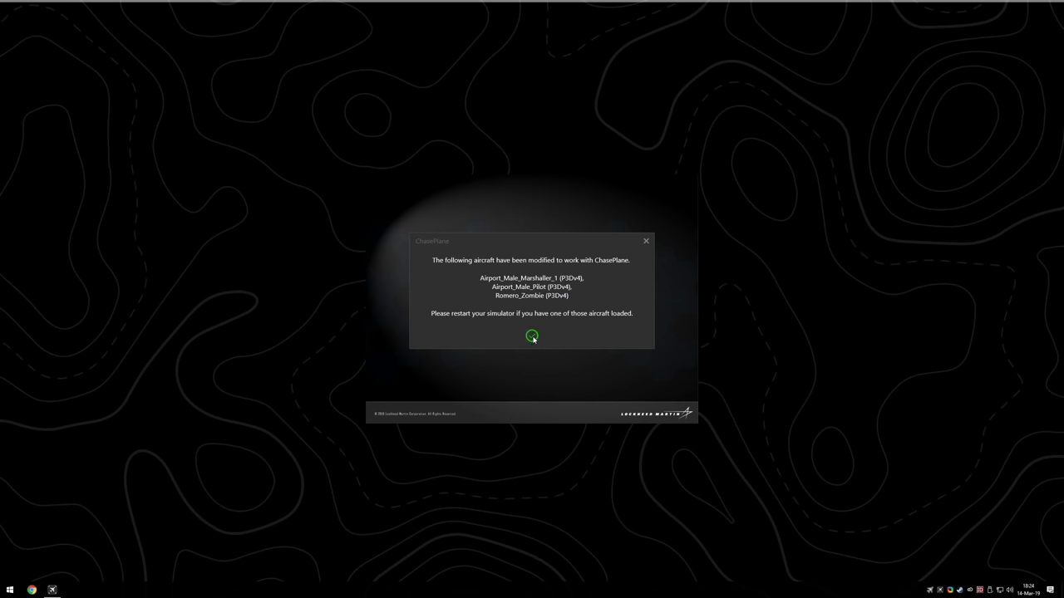
pyautogui.click(532, 335)
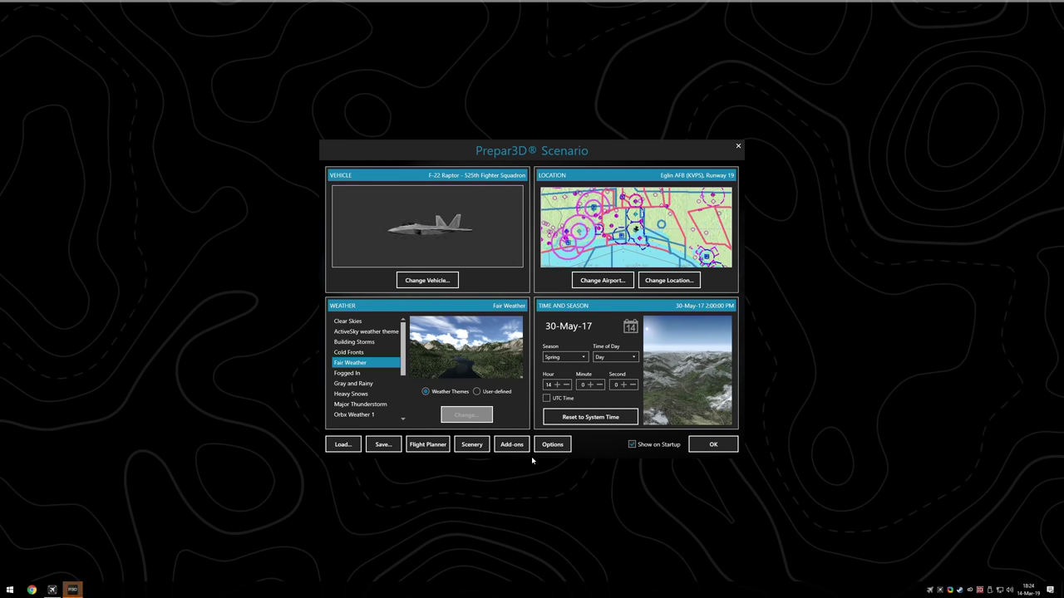
# View the simulator's list of add-ons, cancel out of it and exit Prepar3D
pyautogui.click(514, 446)
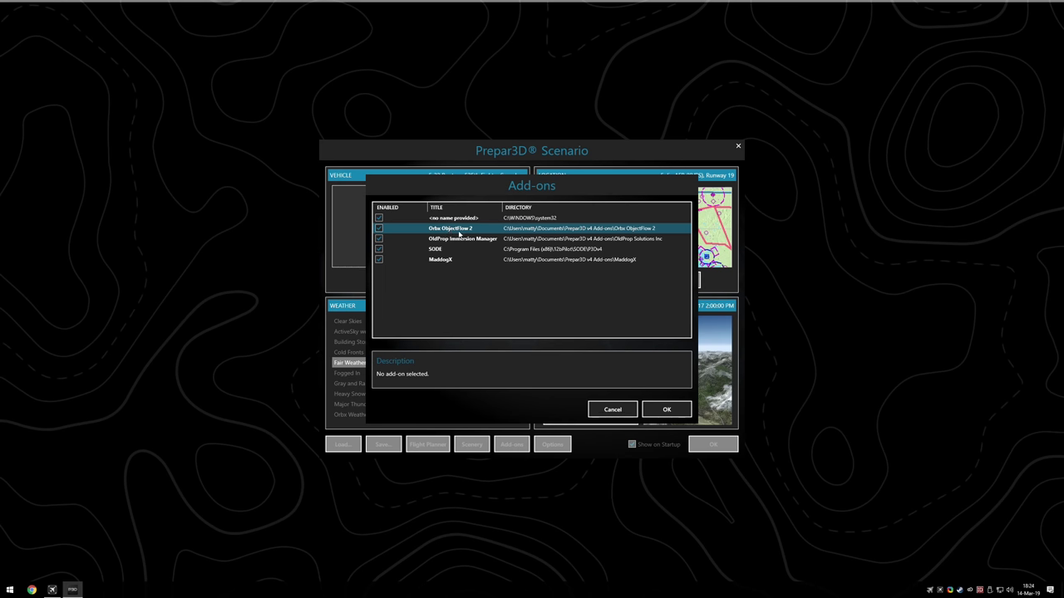
pyautogui.press('super')
pyautogui.press('super')
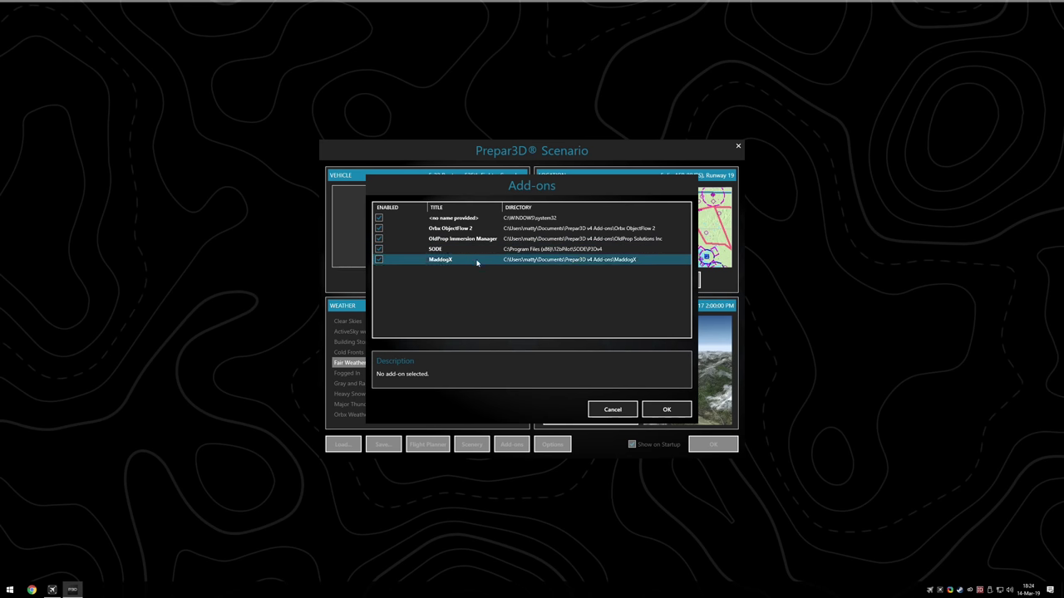
pyautogui.click(612, 408)
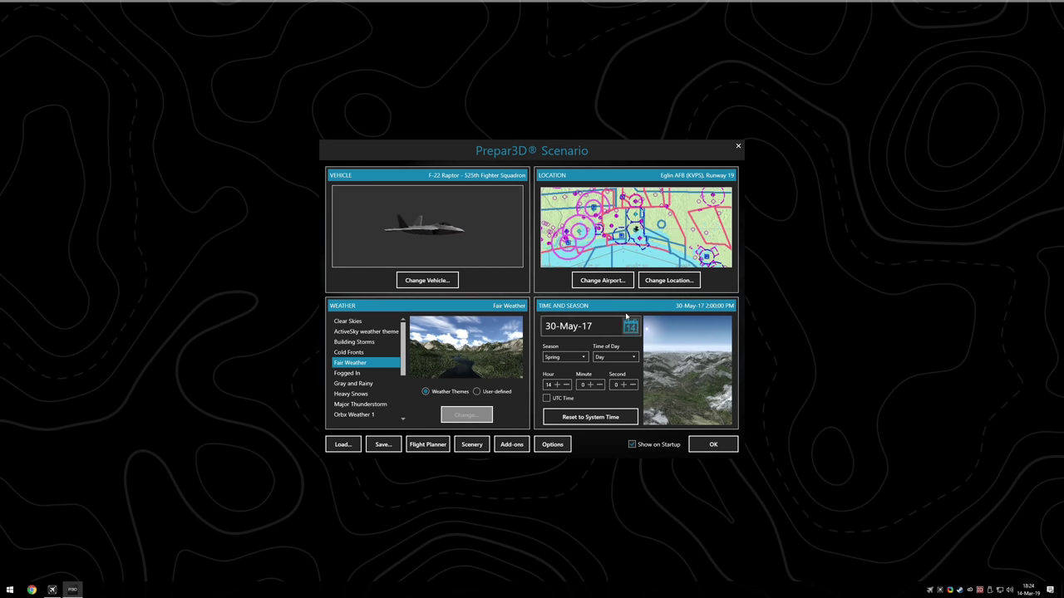
pyautogui.click(737, 147)
pyautogui.click(492, 334)
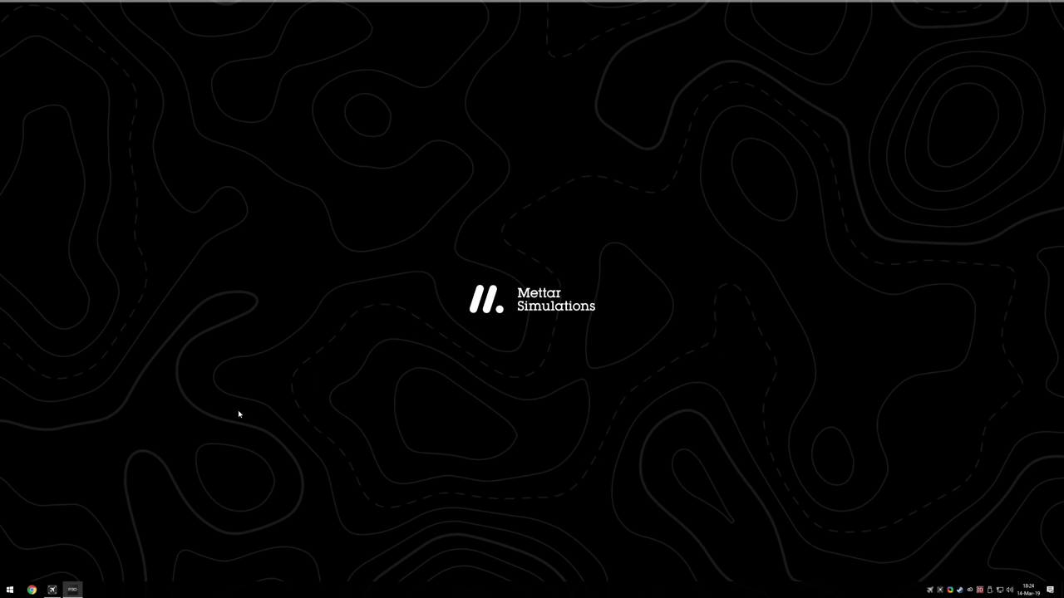
# Browse in File Explorer to C:\ProgramData\Lockheed Martin\Prepar3D v4
pyautogui.click(7, 593)
pyautogui.click(135, 482)
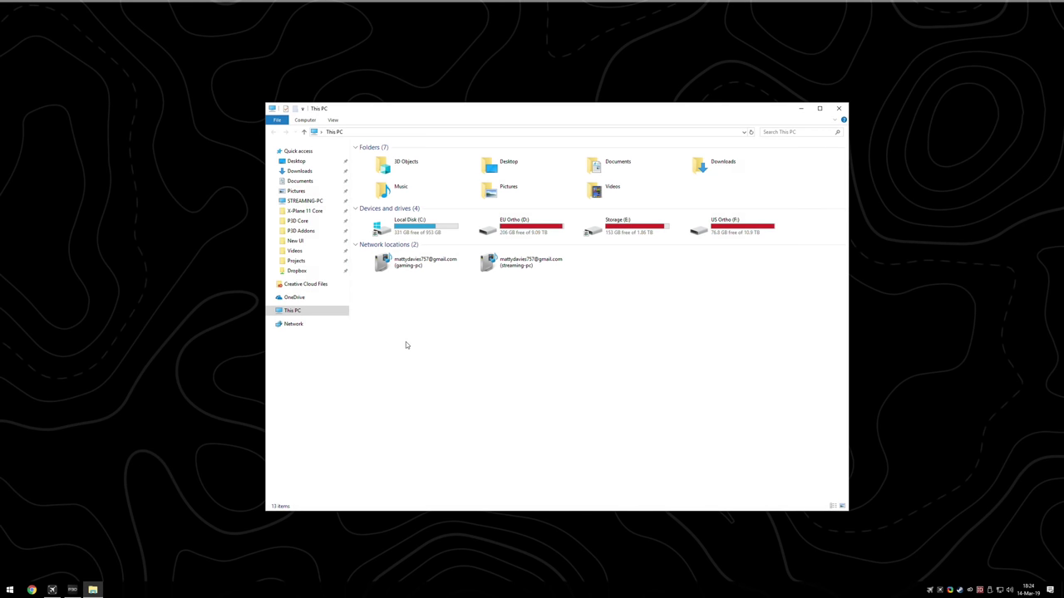
pyautogui.click(426, 220)
pyautogui.doubleClick(425, 220)
pyautogui.doubleClick(420, 225)
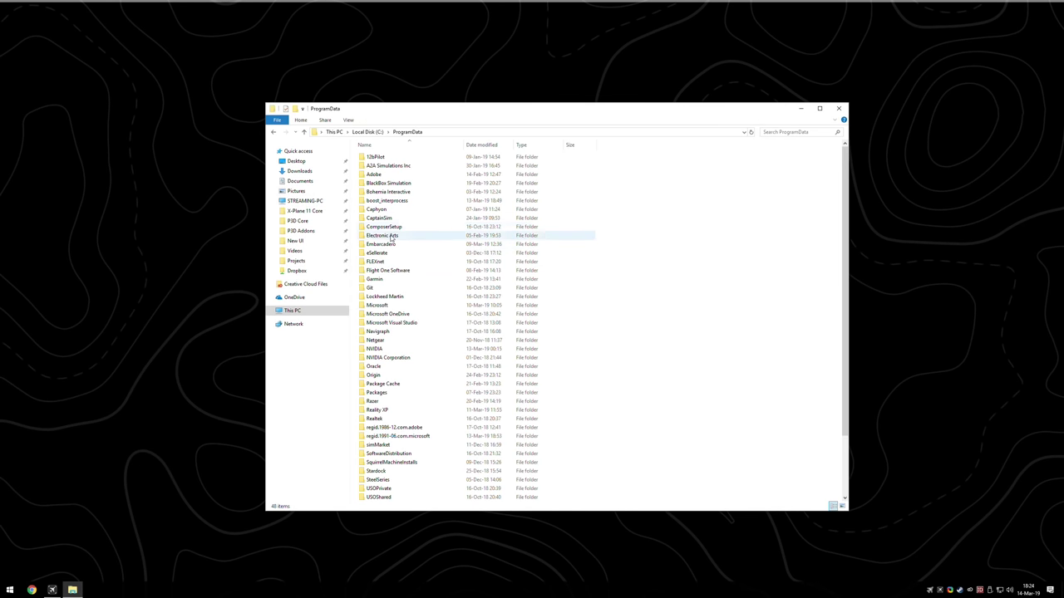
pyautogui.click(387, 296)
pyautogui.doubleClick(387, 297)
pyautogui.doubleClick(378, 157)
# Open add-ons.cfg and highlight all its discovery path and package entries
pyautogui.click(380, 184)
pyautogui.doubleClick(380, 184)
pyautogui.moveTo(124, 188); pyautogui.dragTo(36, 44)
pyautogui.click(184, 215)
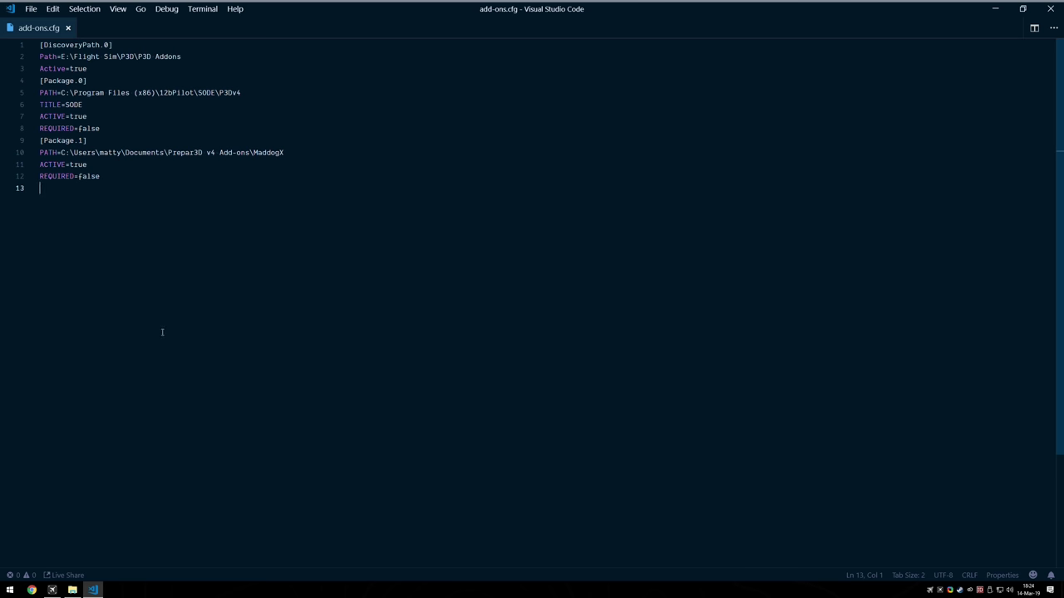
# Switch to File Explorer, show the P3D Addons folder and highlight all its category folders
pyautogui.click(87, 590)
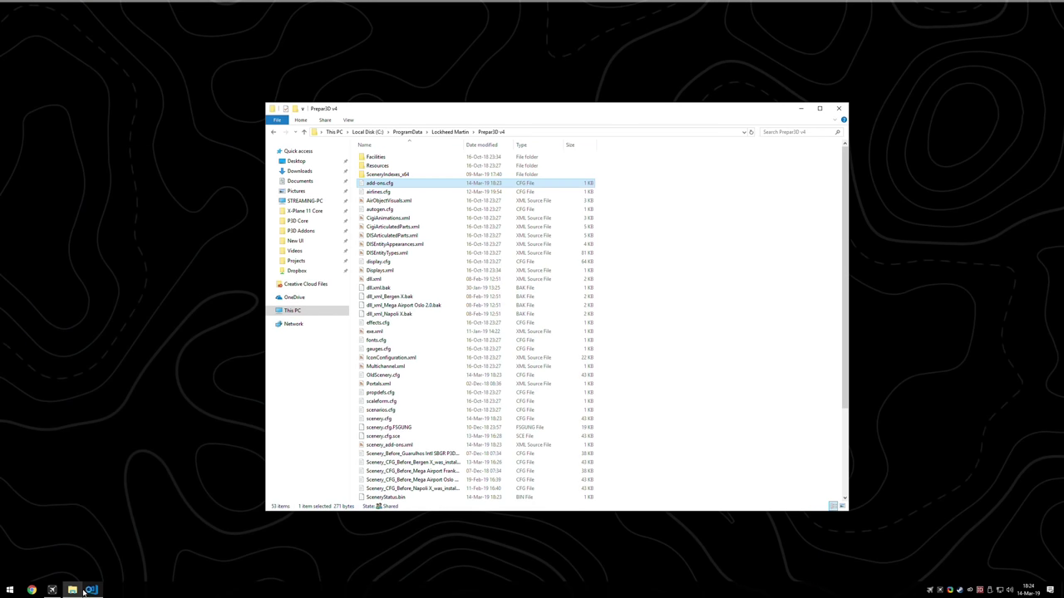
pyautogui.click(300, 230)
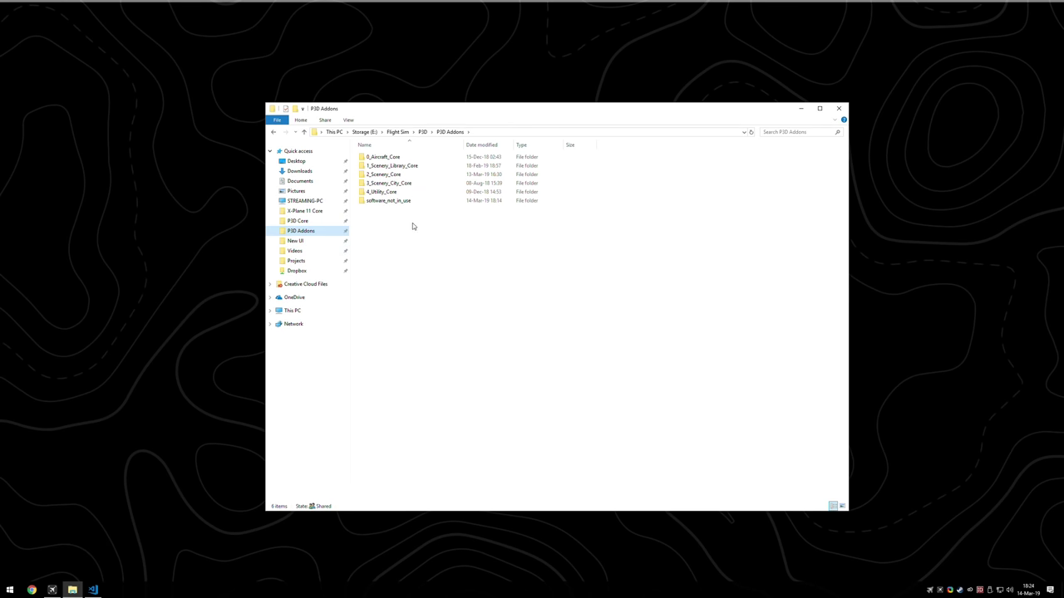
pyautogui.moveTo(495, 234); pyautogui.dragTo(433, 155)
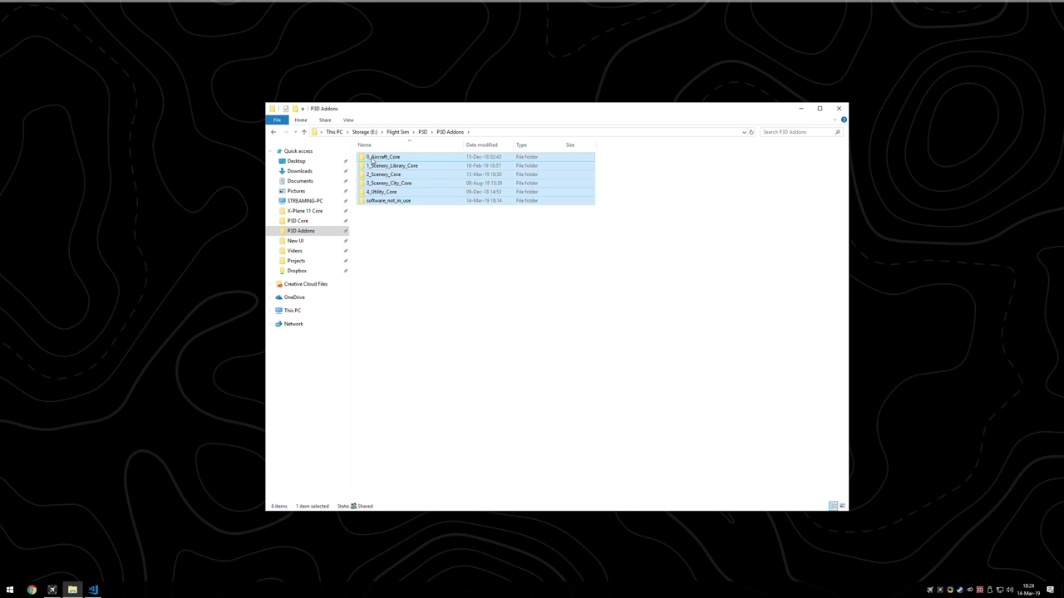
pyautogui.click(465, 240)
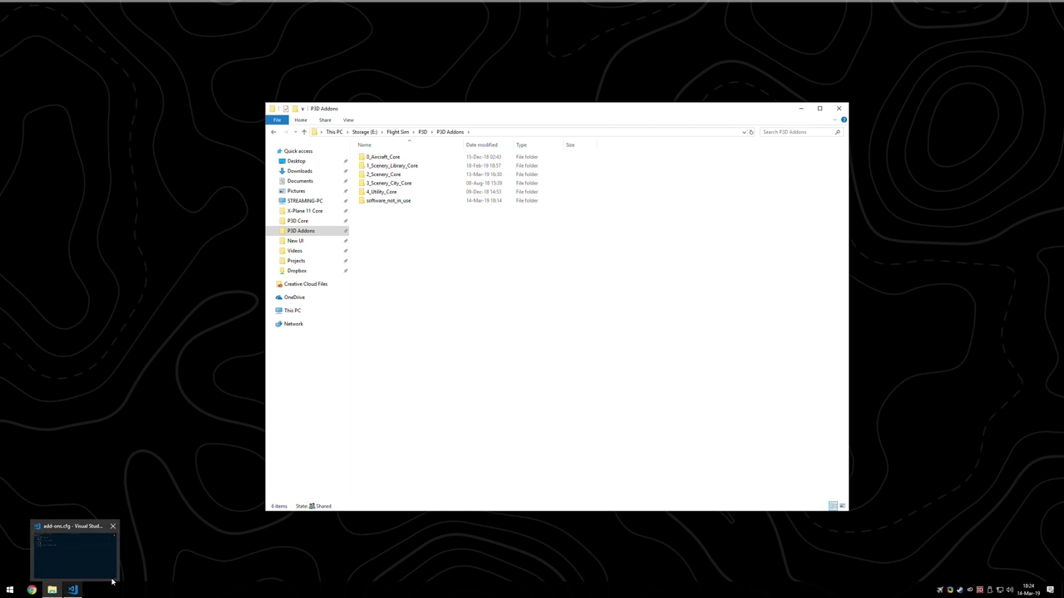
# Return to add-ons.cfg to check its discovery path and close Visual Studio Code
pyautogui.click(72, 589)
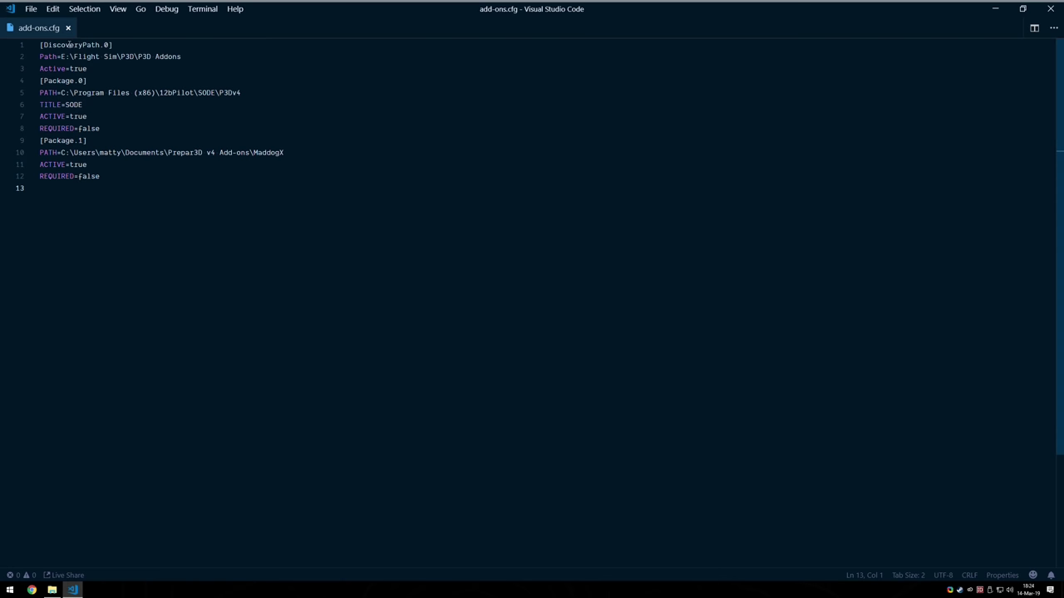
pyautogui.click(43, 40)
pyautogui.click(1050, 8)
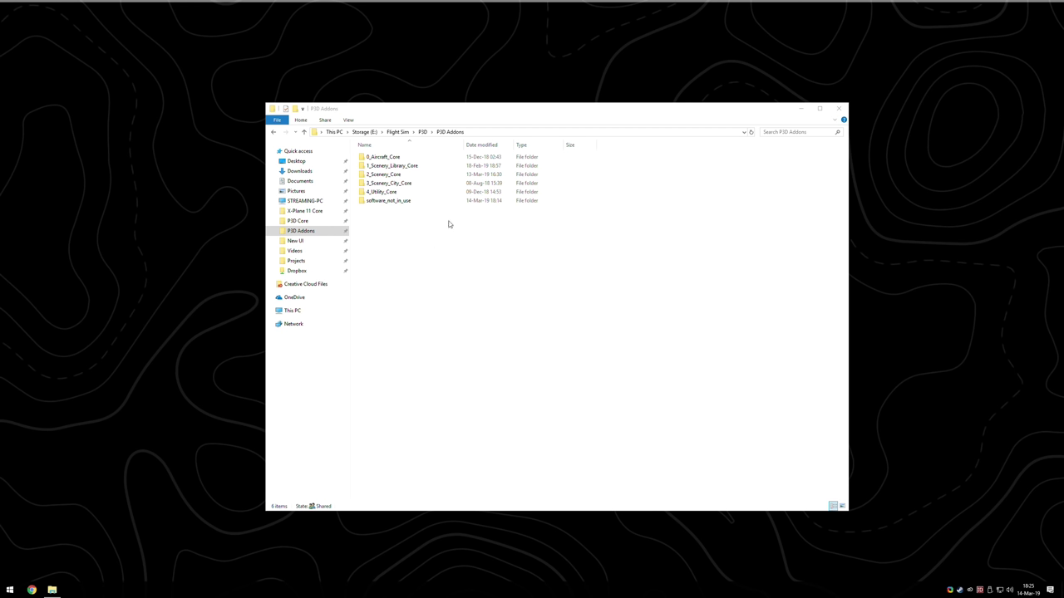
# Move the five folders from 9_FlyTampa Libraries to 9_UK2000 Common Library out of software_not_in_use into P3D Addons
pyautogui.doubleClick(399, 203)
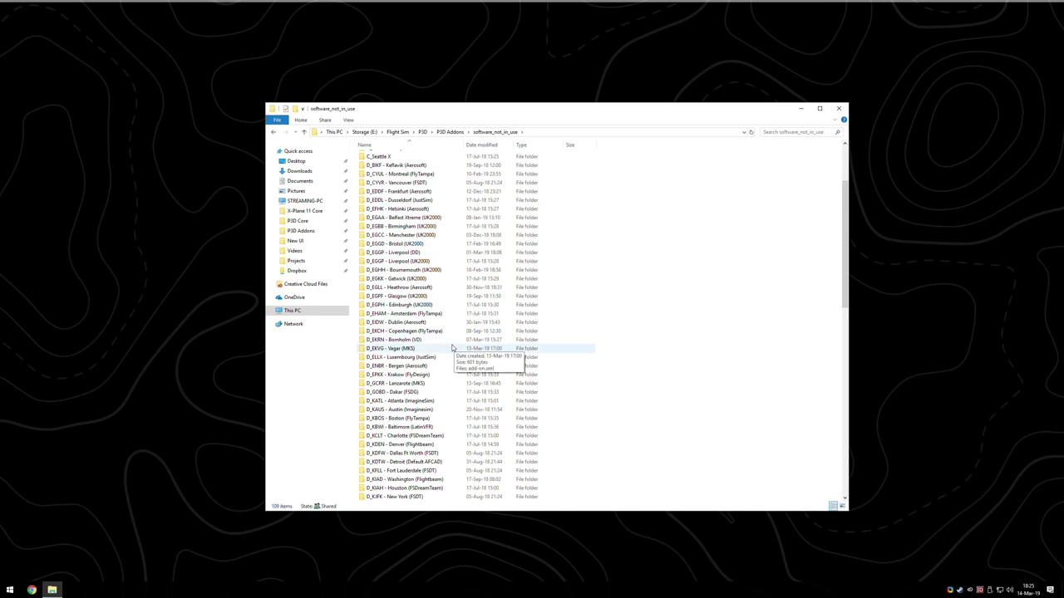
pyautogui.scroll(4, 429, 385)
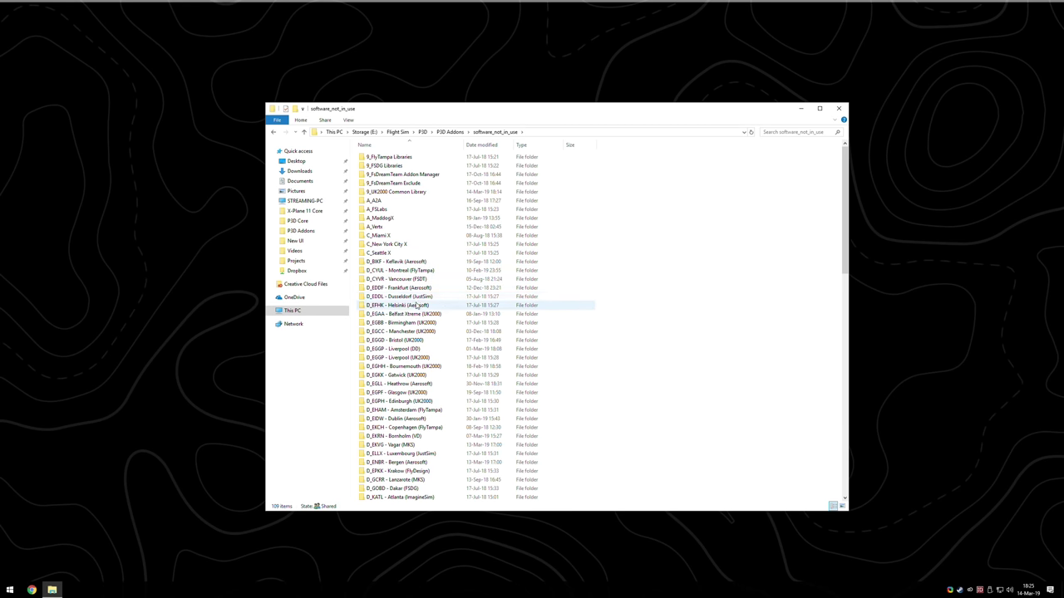
pyautogui.scroll(-1, 390, 241)
pyautogui.scroll(1, 378, 216)
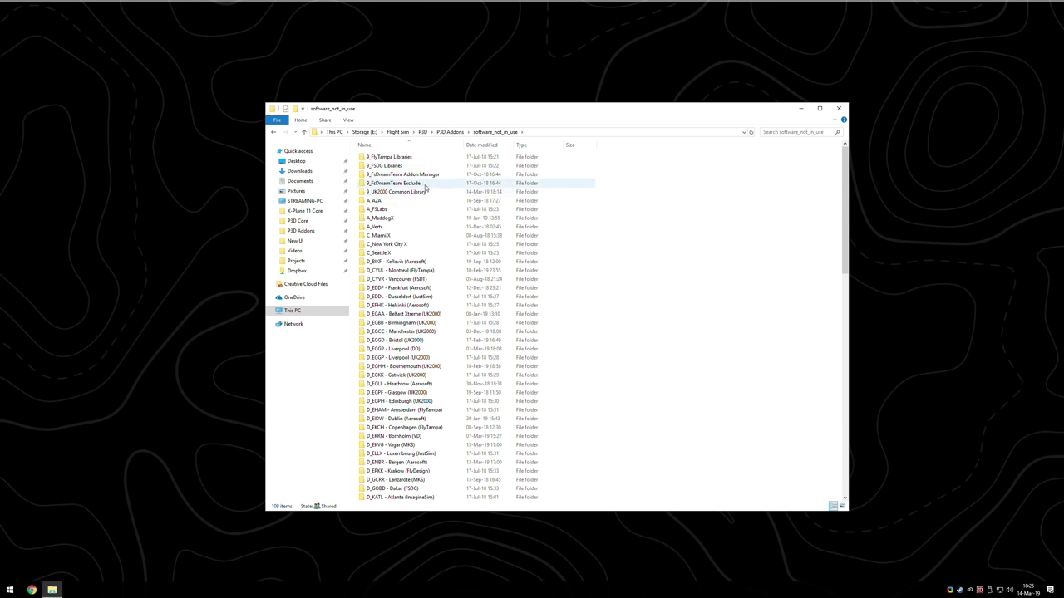
pyautogui.click(384, 157)
pyautogui.keyDown('shift'); pyautogui.click(399, 193); pyautogui.keyUp('shift')
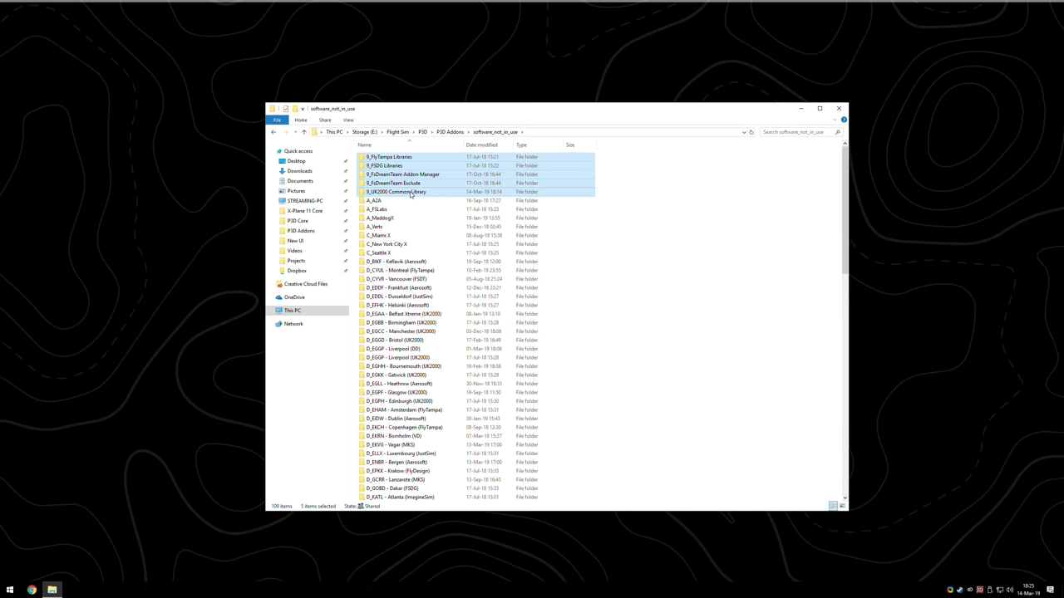
pyautogui.hotkey('ctrl', 'x')
pyautogui.hotkey('alt', 'Up')
pyautogui.hotkey('ctrl', 'v')
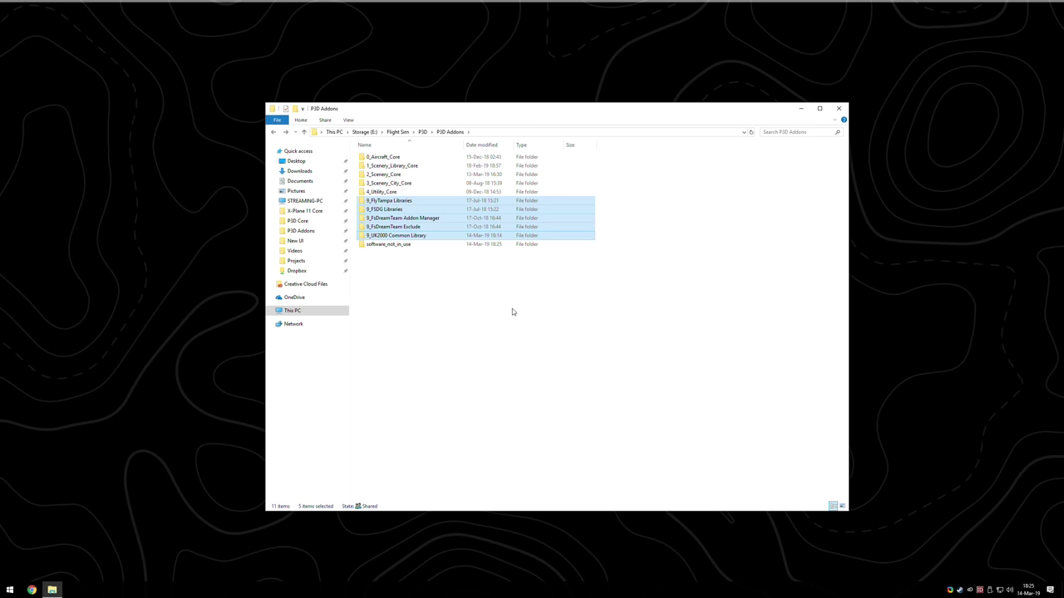
pyautogui.click(448, 289)
# Launch Prepar3D v4 and move the P3D Addons window aside so it shows alongside the FlyTampa-Libraries enable prompt
pyautogui.click(10, 590)
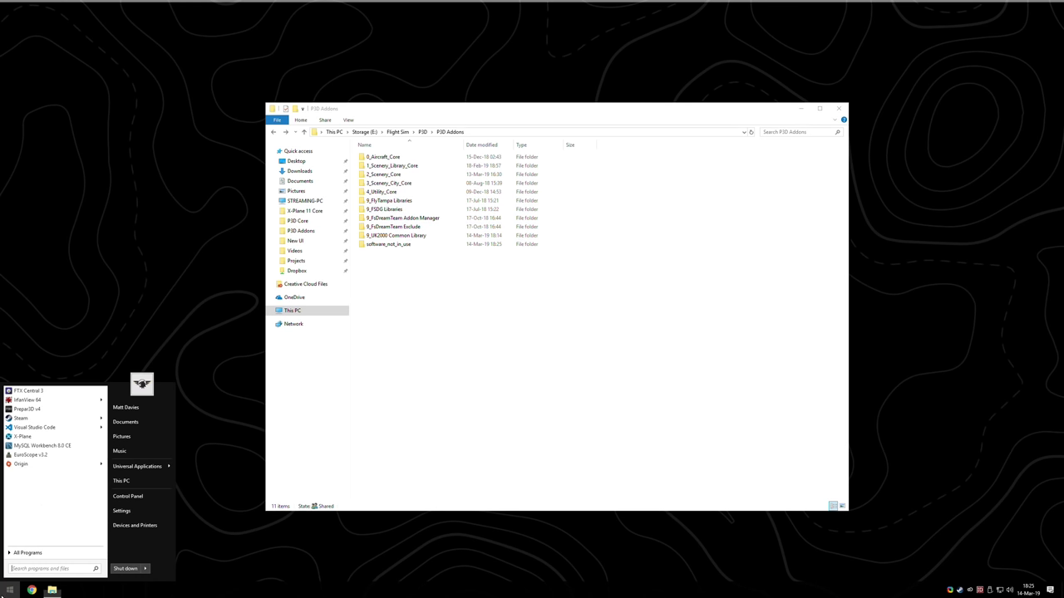
pyautogui.rightClick(39, 408)
pyautogui.click(75, 444)
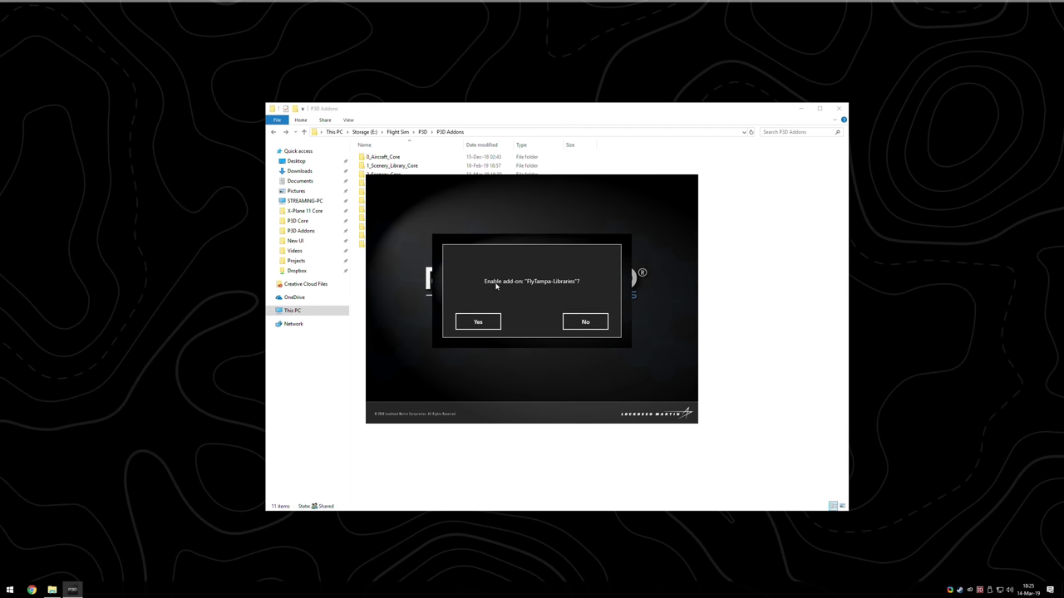
pyautogui.moveTo(551, 112); pyautogui.dragTo(310, 90)
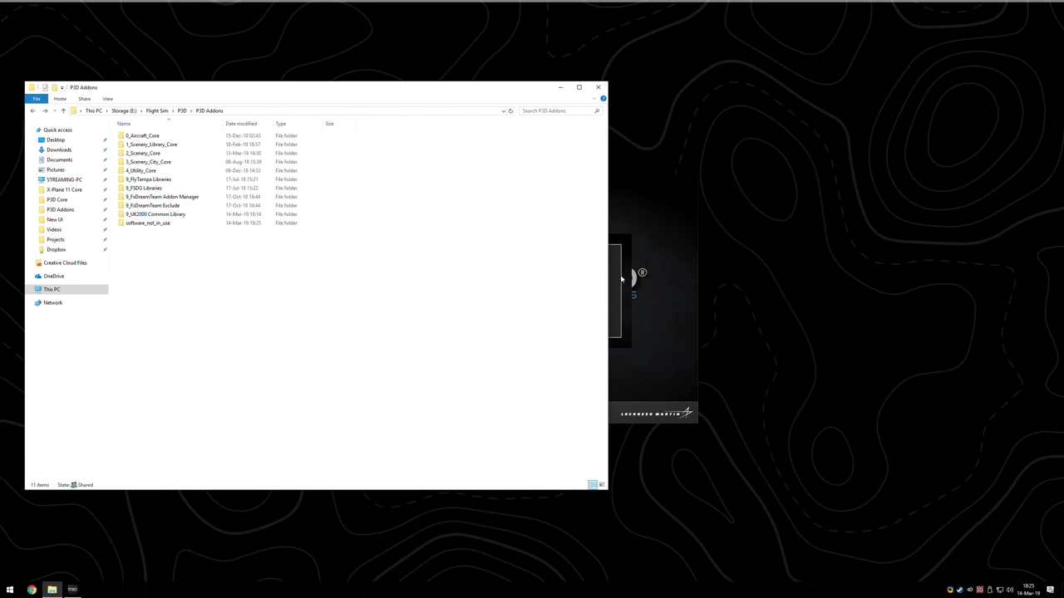
pyautogui.click(621, 280)
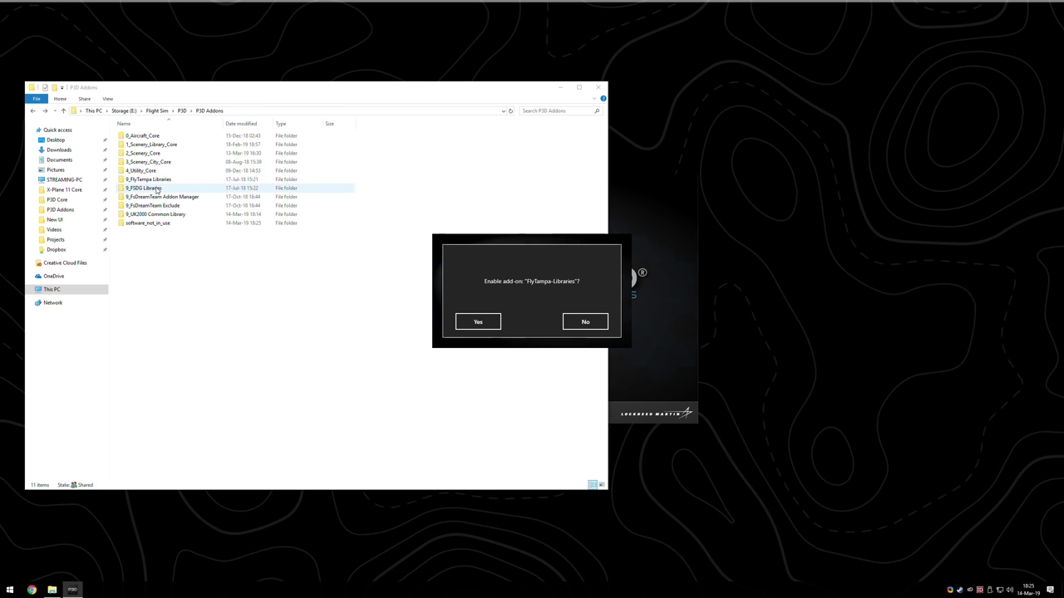
# Enable the FlyTampa-Libraries, FSDG-Apt ALT files, FsDreamTeam Exclude and UK2000 Common Library add-ons in the Prepar3D startup prompts
pyautogui.click(476, 321)
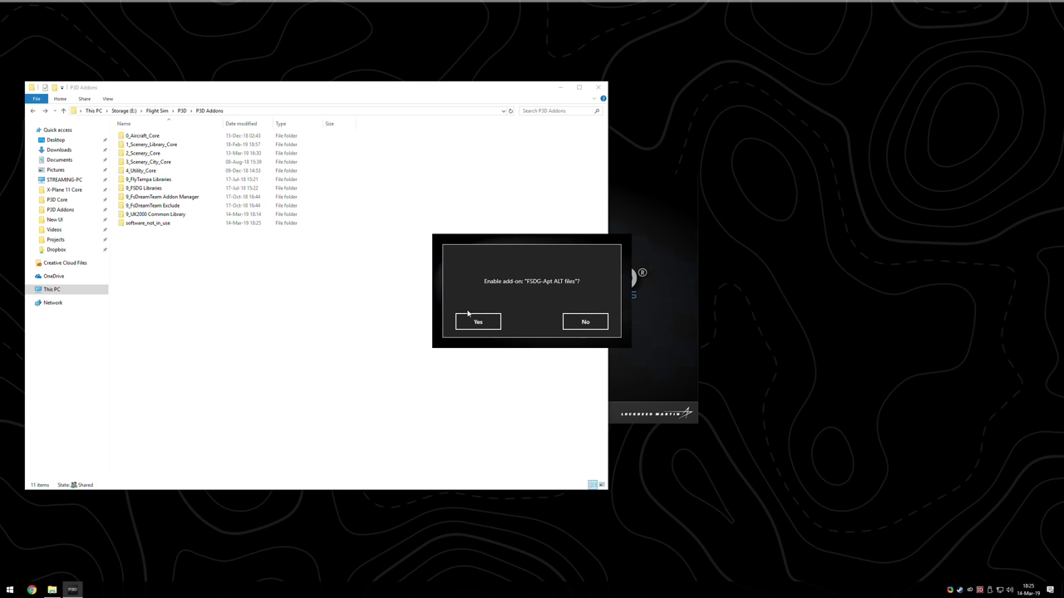
pyautogui.click(475, 322)
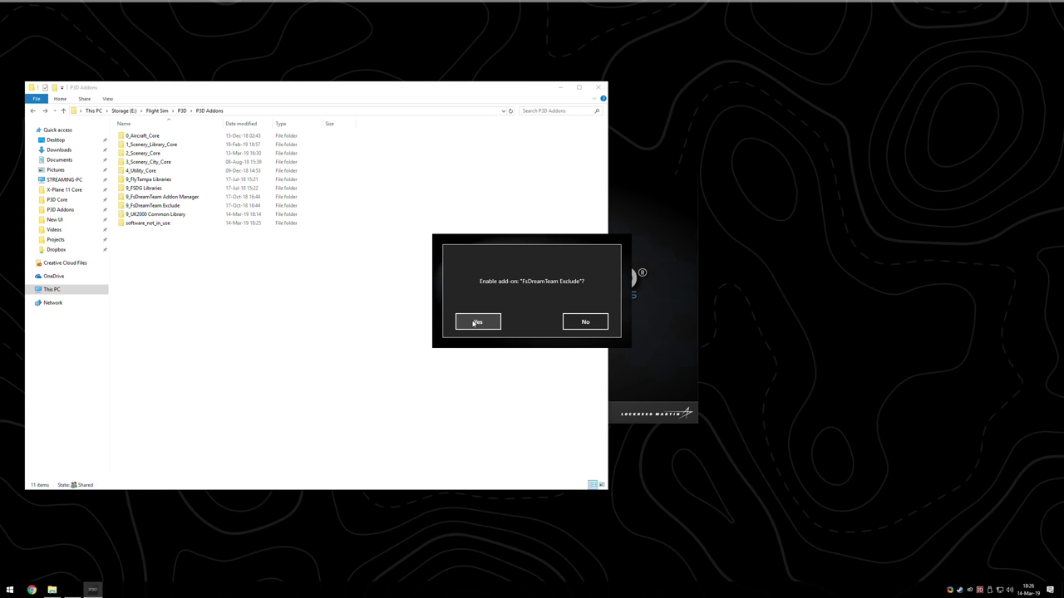
pyautogui.click(474, 323)
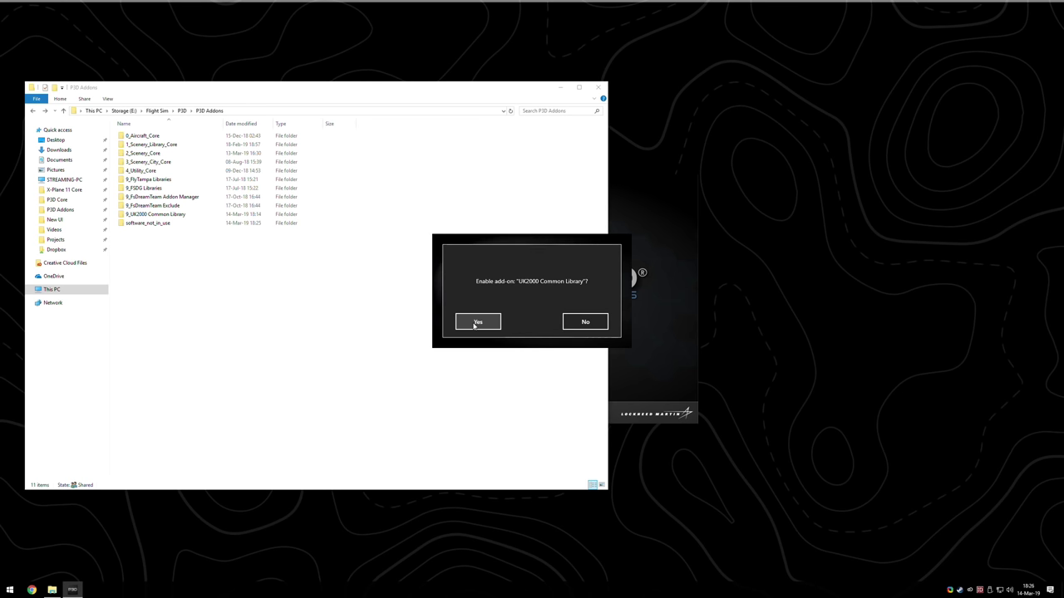
pyautogui.click(476, 322)
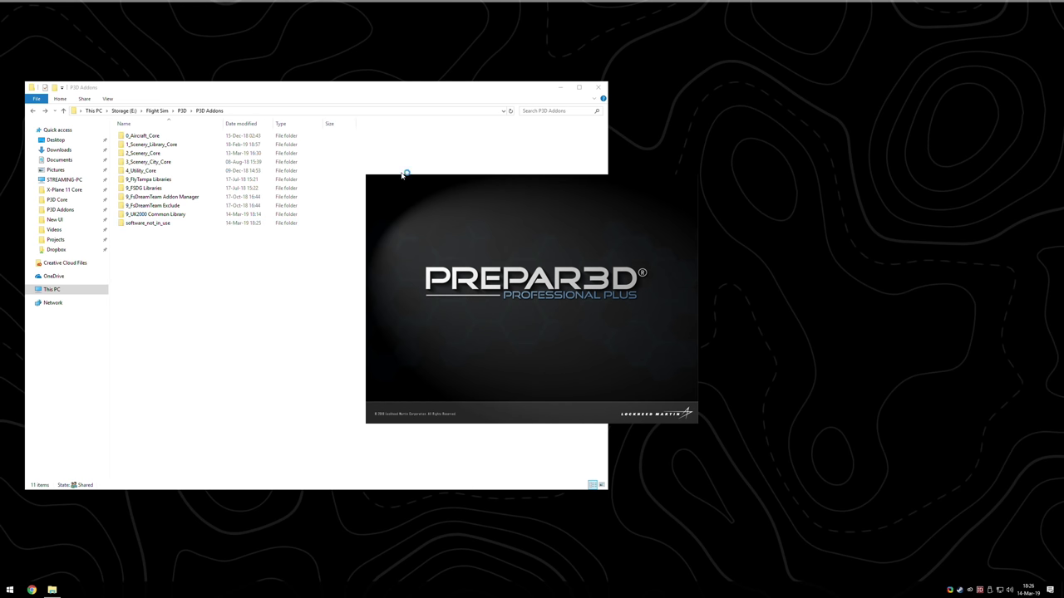
# Move the P3D Addons window to the middle of the desktop and point out its 9_UK2000 Common Library and software_not_in_use folders
pyautogui.moveTo(425, 101); pyautogui.dragTo(642, 85)
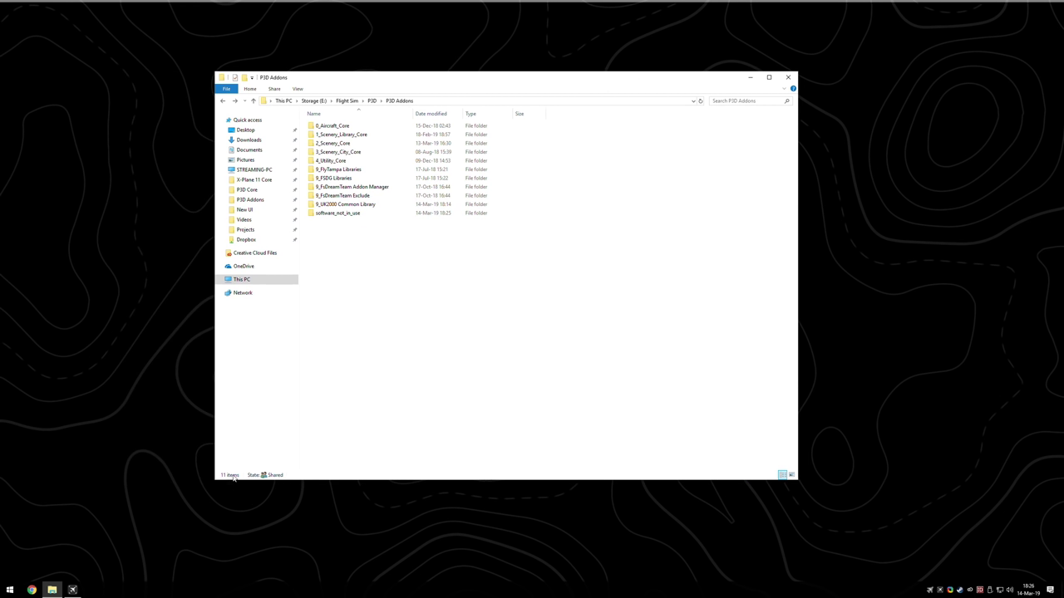
pyautogui.click(337, 206)
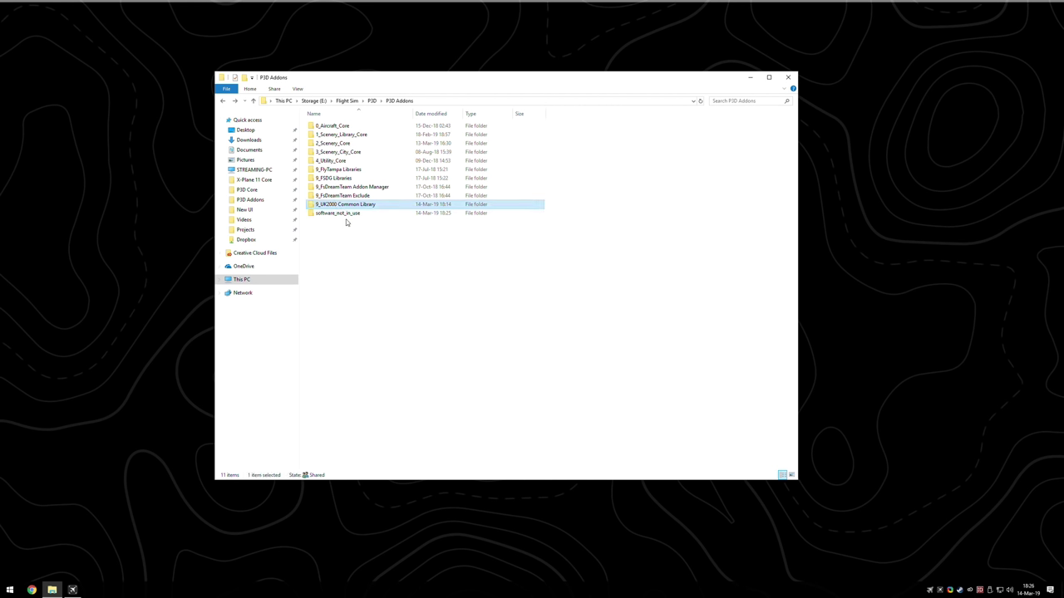
pyautogui.click(355, 224)
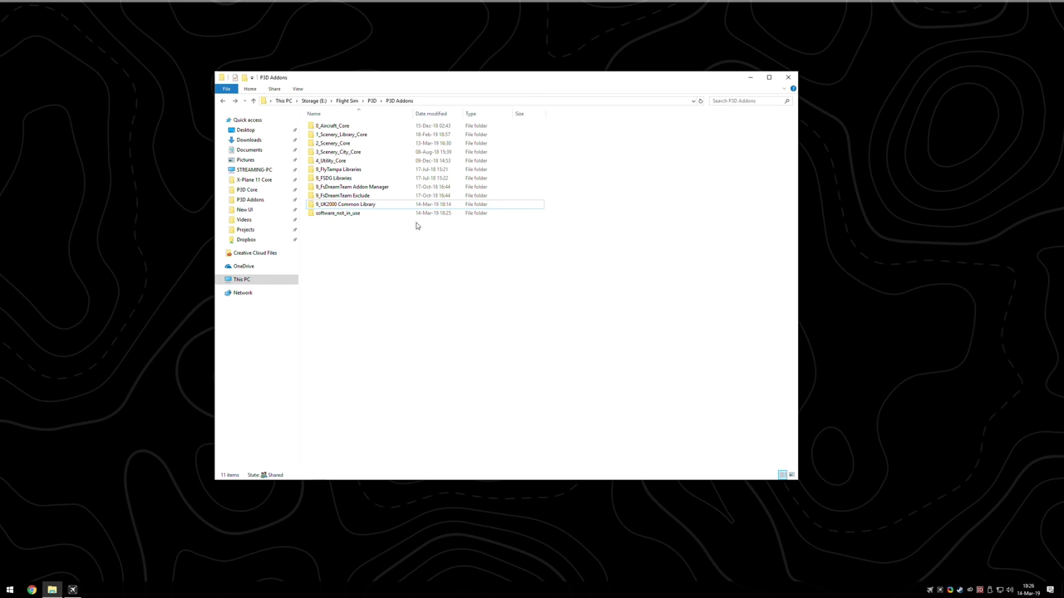
pyautogui.click(338, 215)
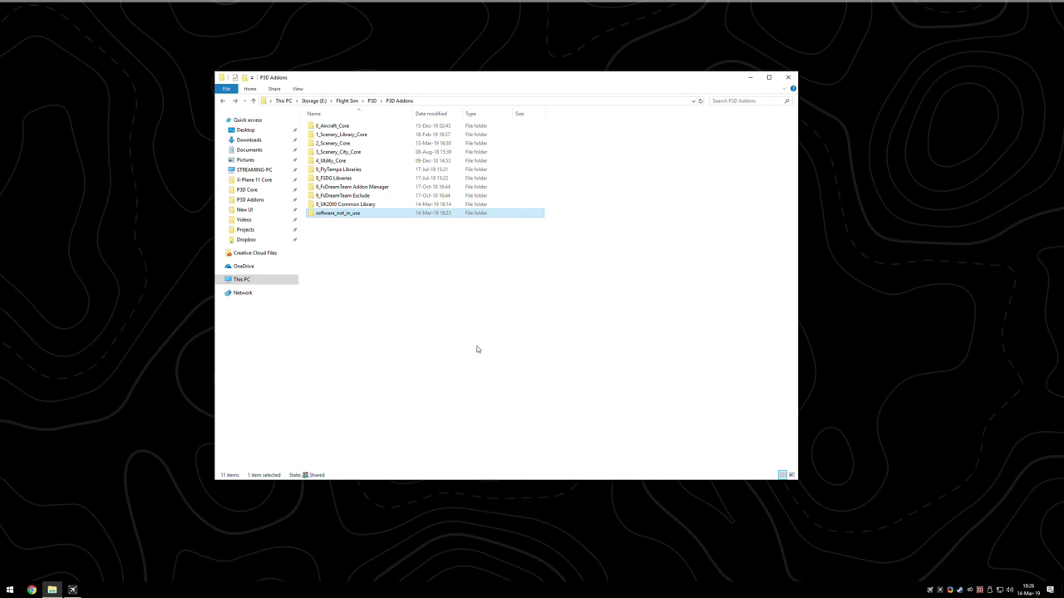
pyautogui.click(336, 306)
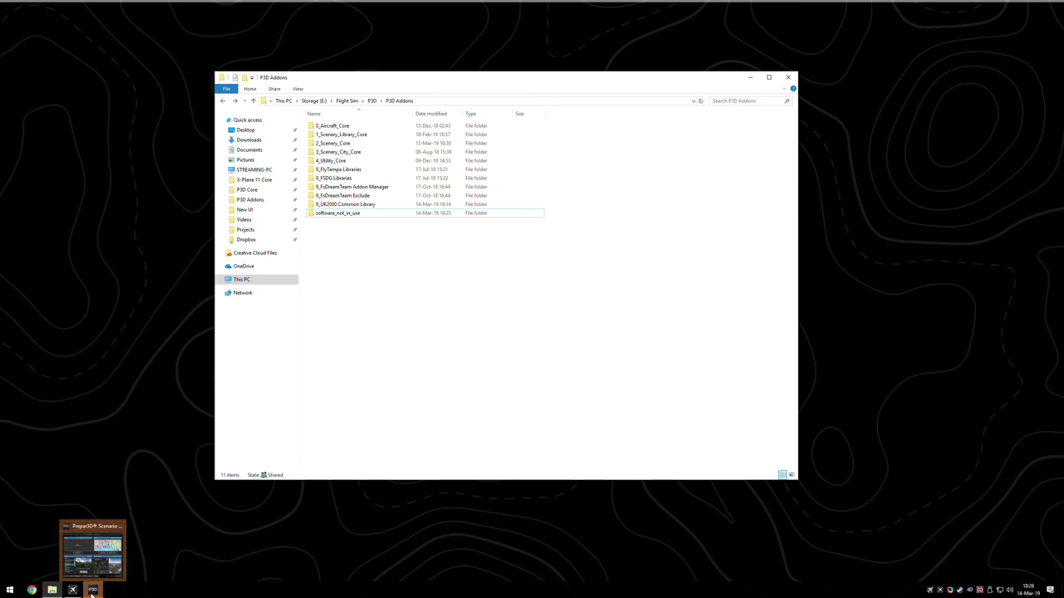
# Bring up the Prepar3D Scenario window and close it to exit the simulator
pyautogui.click(93, 592)
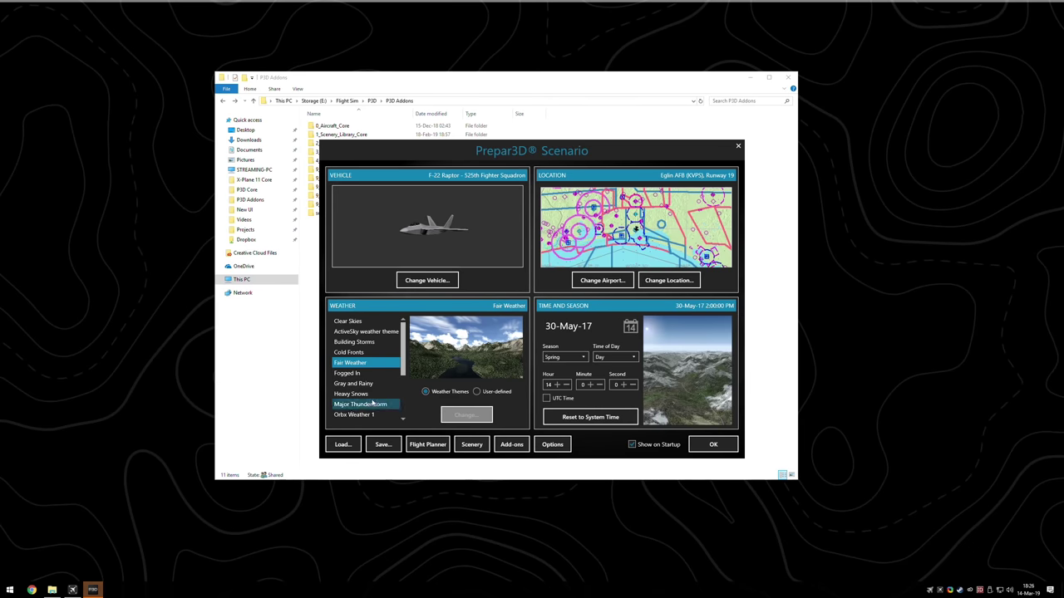
pyautogui.click(737, 147)
pyautogui.click(489, 331)
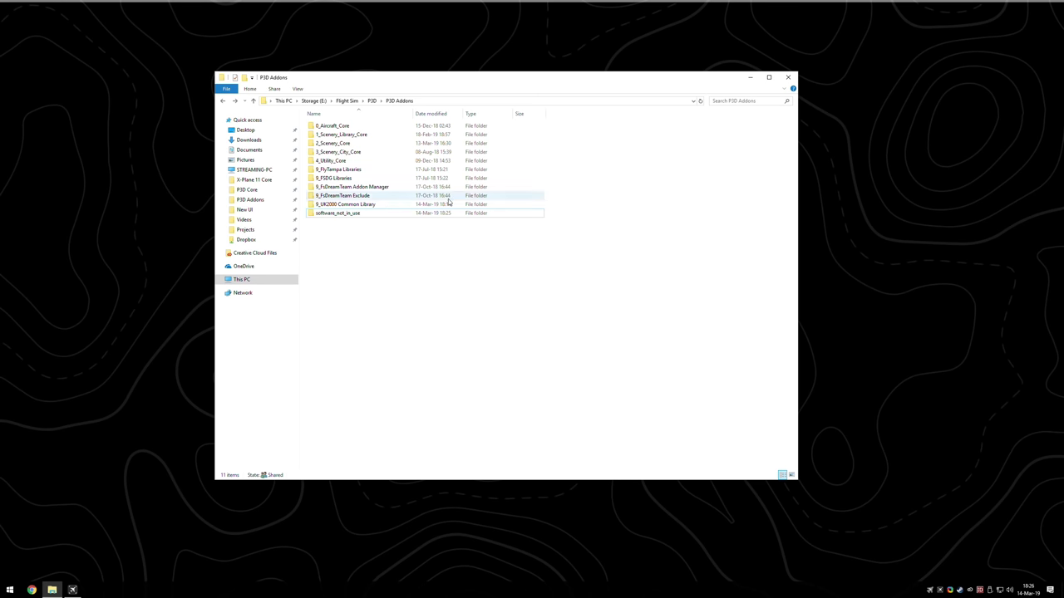
# Look inside the 9_UK2000 Common Library folder and return to P3D Addons
pyautogui.click(363, 208)
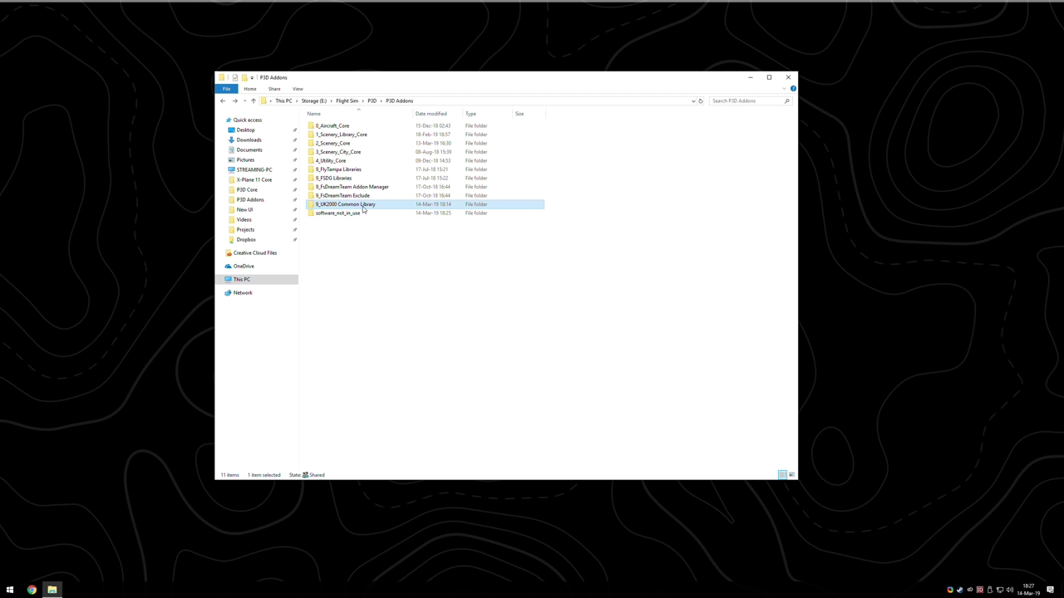
pyautogui.doubleClick(362, 208)
pyautogui.hotkey('alt', 'Left')
# Move the D_EKCH - Copenhagen (FlyTampa) folder out of software_not_in_use into P3D Addons
pyautogui.click(344, 214)
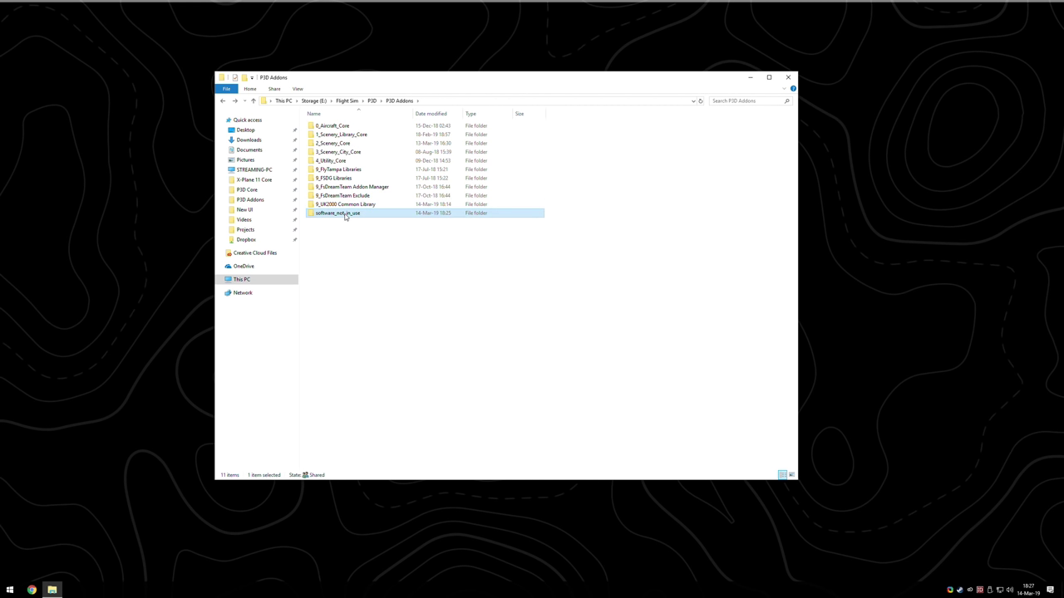
pyautogui.doubleClick(345, 215)
pyautogui.click(361, 310)
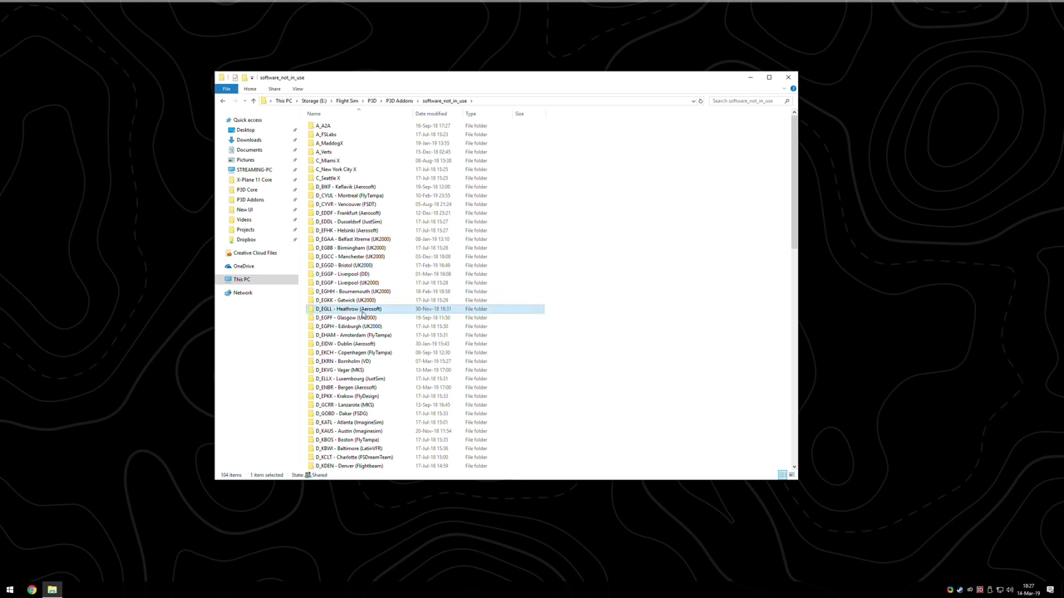
pyautogui.scroll(-2, 361, 317)
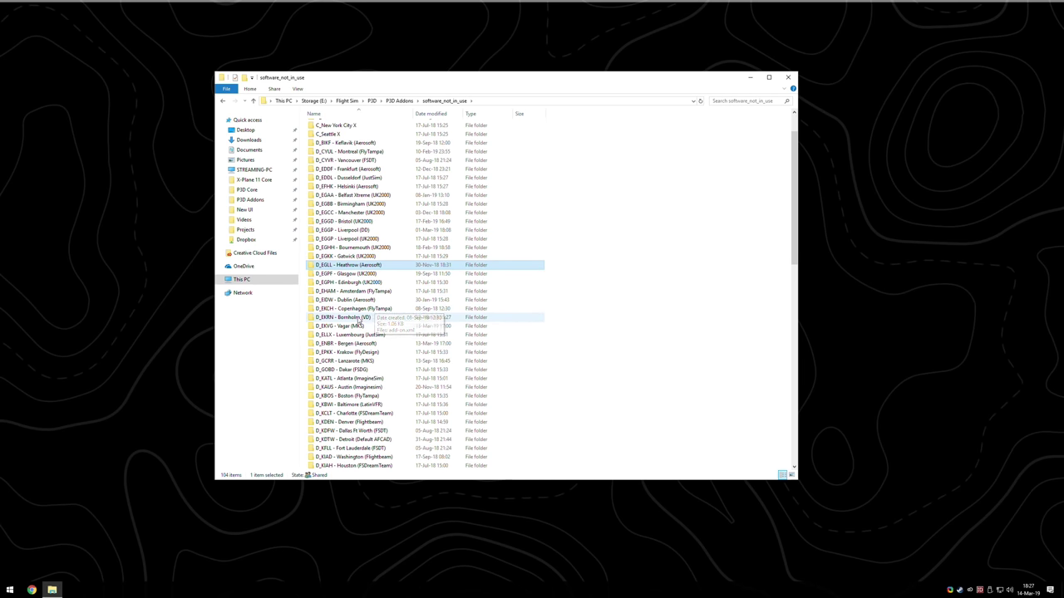
pyautogui.click(356, 309)
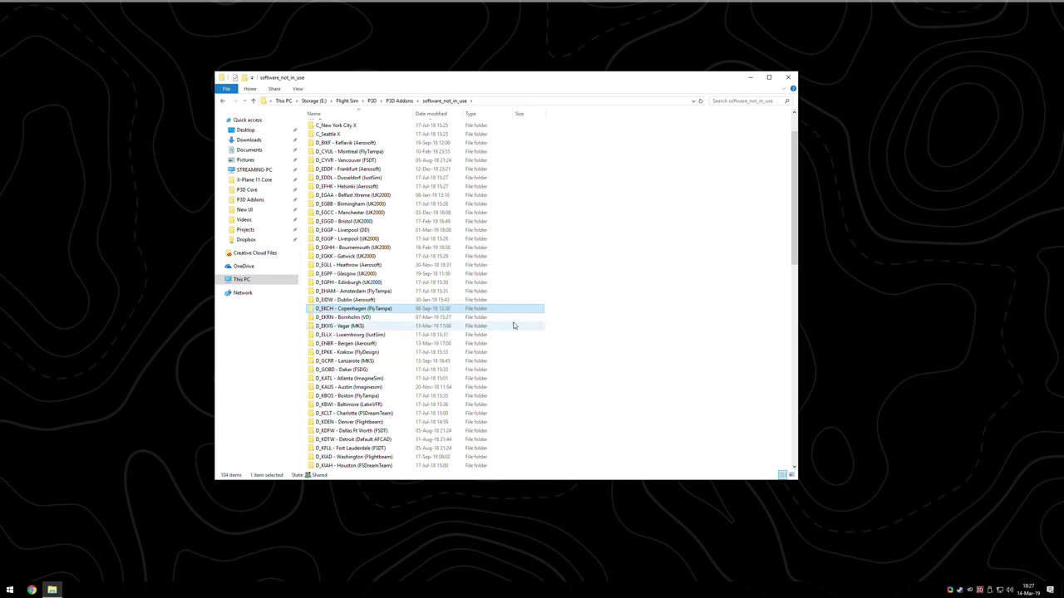
pyautogui.hotkey('ctrl', 'x')
pyautogui.hotkey('alt', 'Up')
pyautogui.click(468, 285)
pyautogui.hotkey('ctrl', 'v')
pyautogui.click(382, 250)
# Open add-on.xml from the D_EKCH - Copenhagen (FlyTampa) folder and highlight its whole content and the Effects category line
pyautogui.doubleClick(349, 213)
pyautogui.click(331, 129)
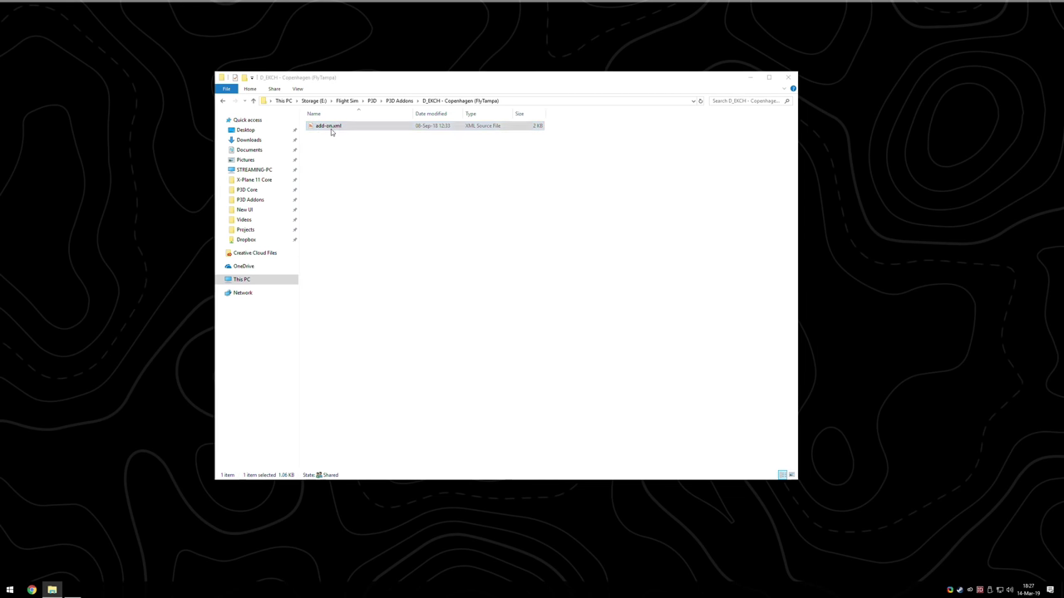
pyautogui.doubleClick(331, 129)
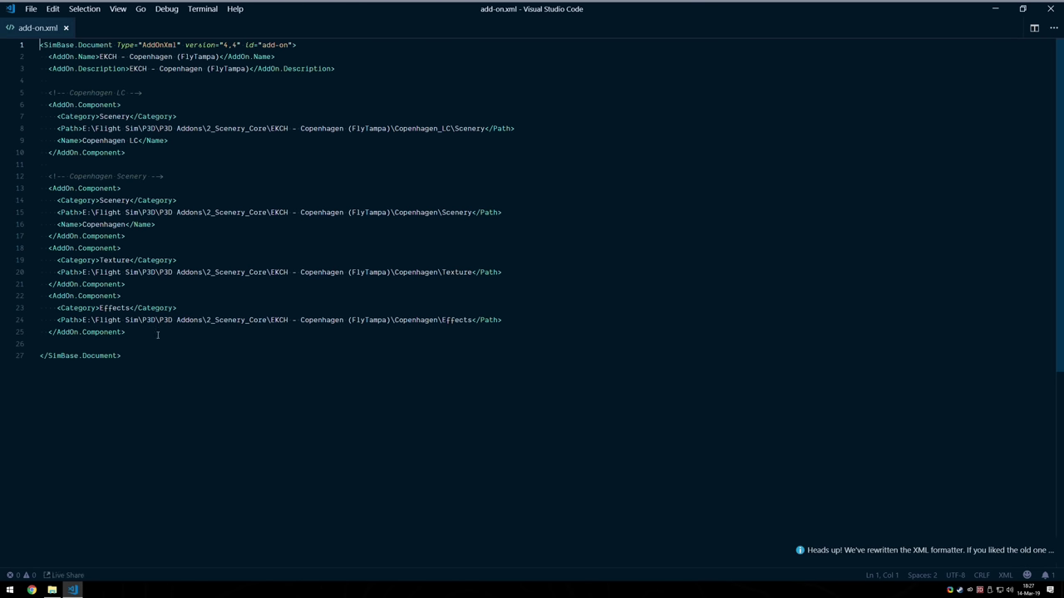
pyautogui.moveTo(144, 347); pyautogui.dragTo(12, 36)
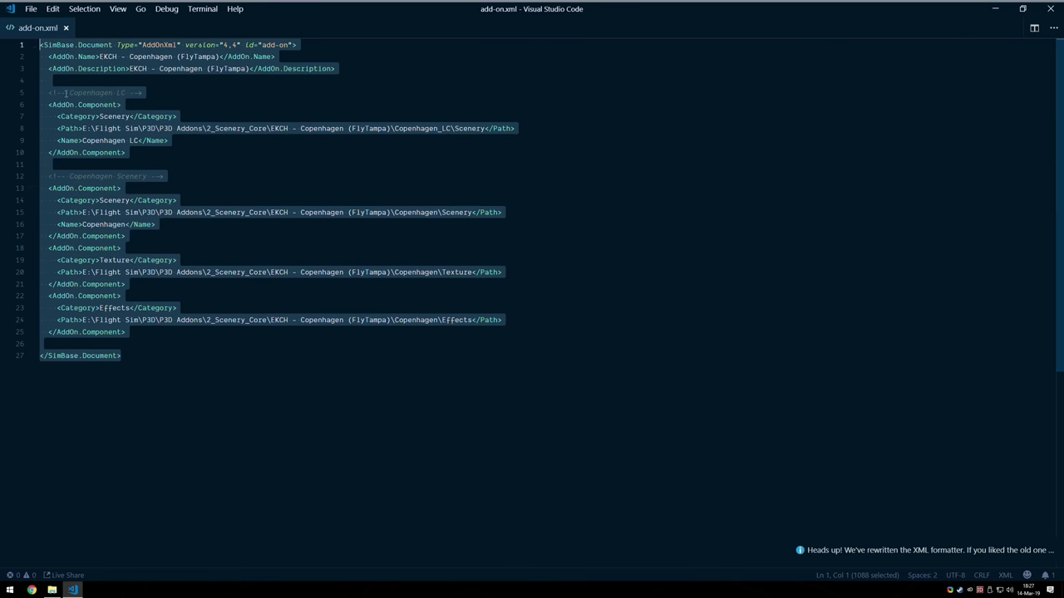
pyautogui.click(214, 221)
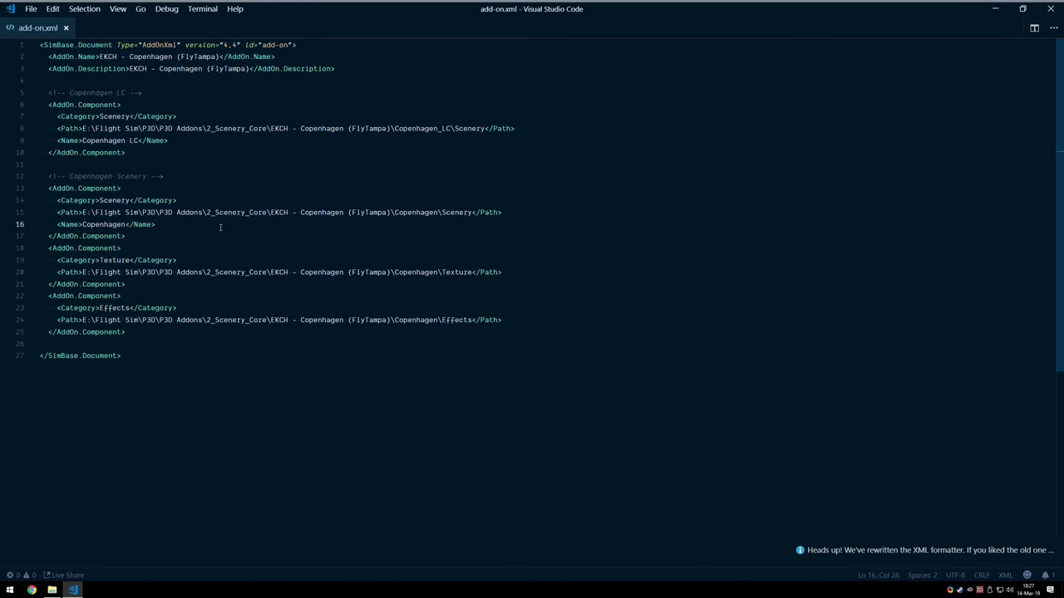
pyautogui.moveTo(188, 306); pyautogui.dragTo(56, 312)
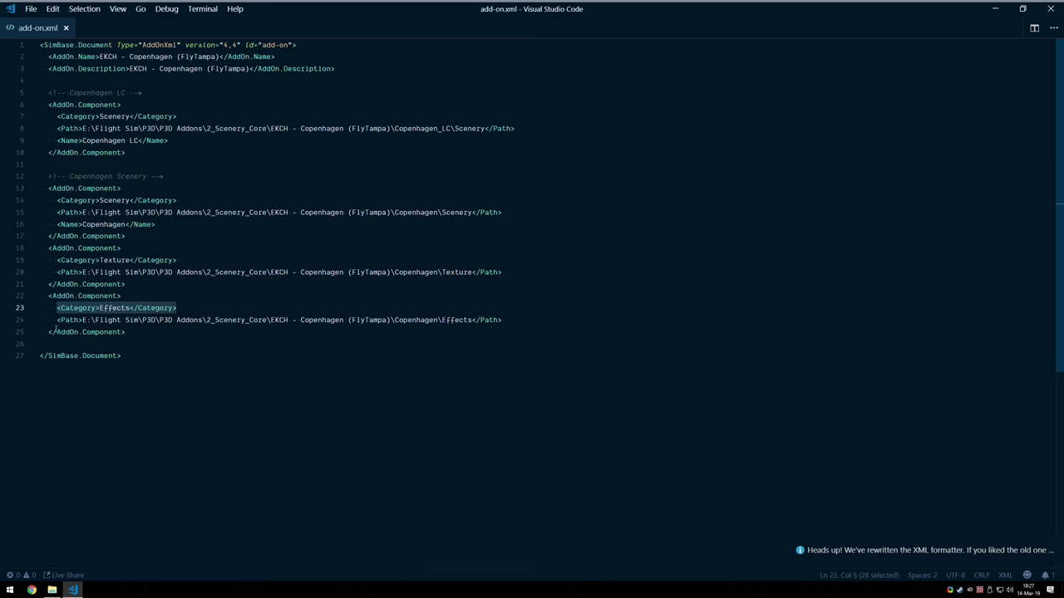
pyautogui.click(51, 590)
pyautogui.click(211, 407)
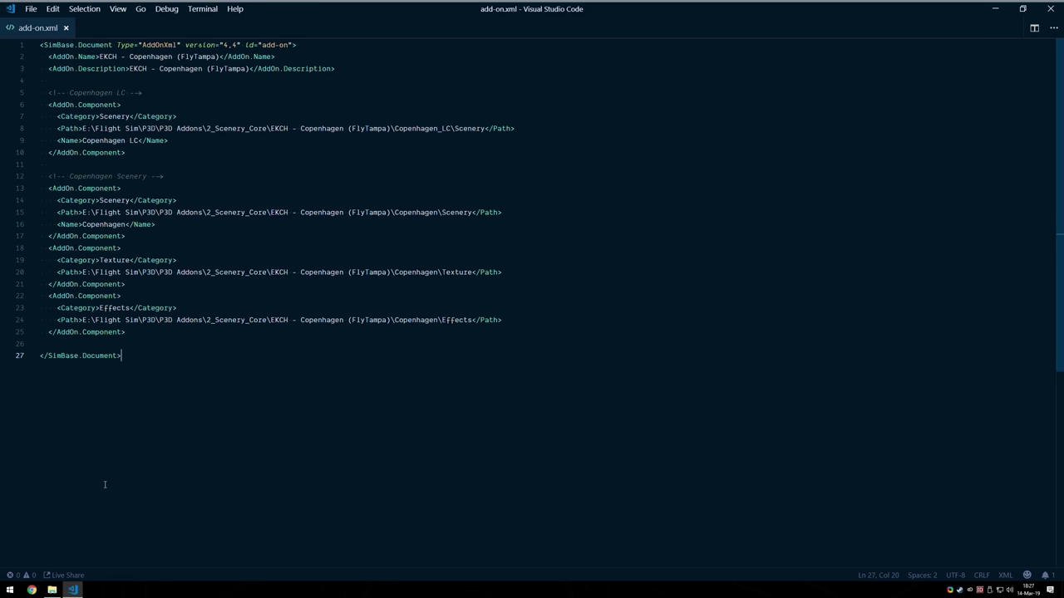
# Show the EKCH - Copenhagen (FlyTampa) folder from 2_Scenery_Core beside the add-on.xml code and select its Copenhagen_LC folder
pyautogui.click(52, 590)
pyautogui.moveTo(477, 78); pyautogui.dragTo(567, 104)
pyautogui.hotkey('alt', 'Up')
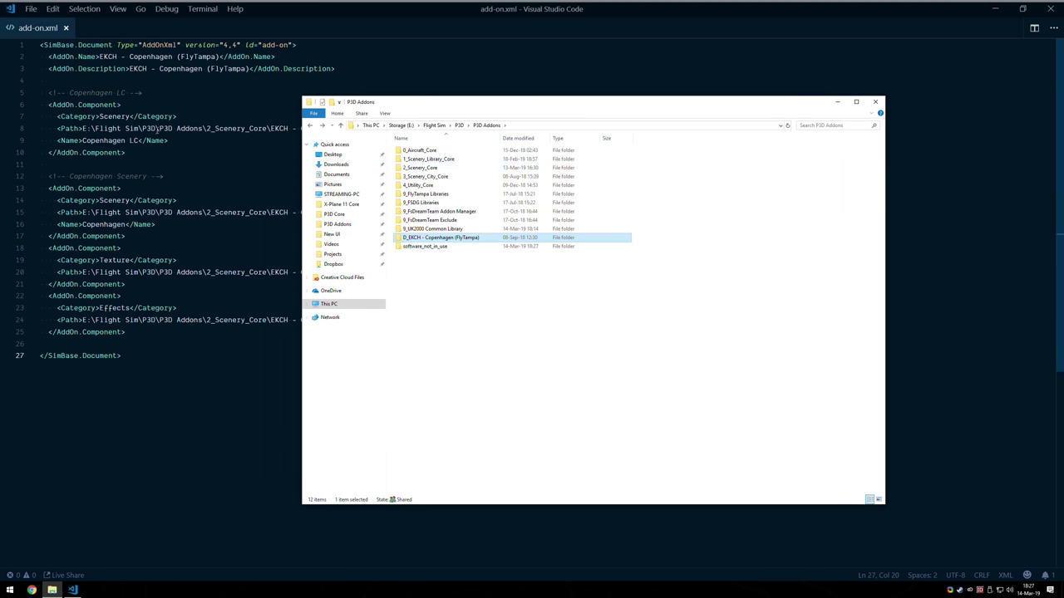
pyautogui.doubleClick(432, 168)
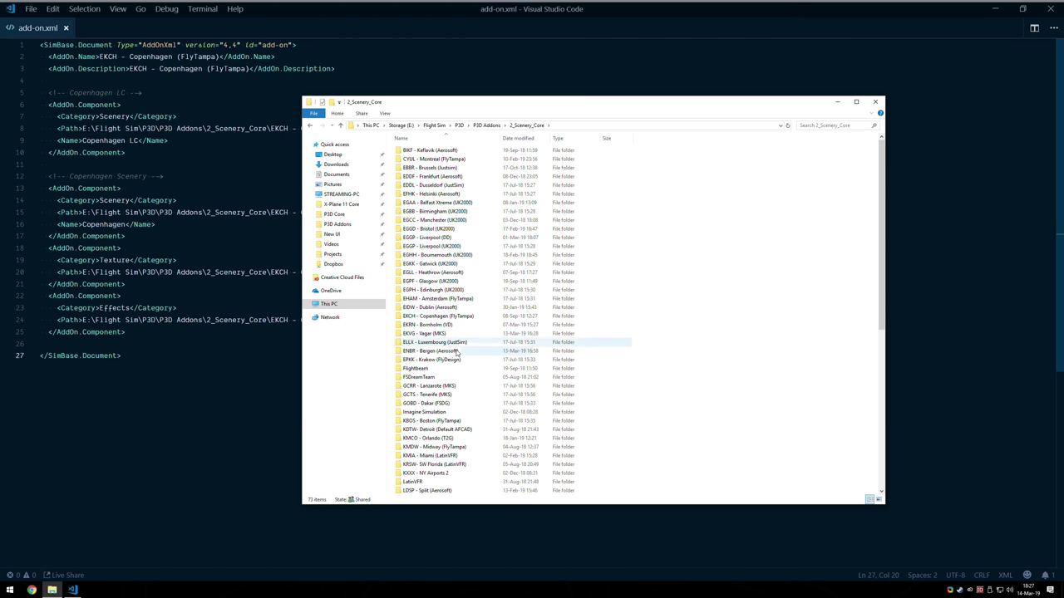
pyautogui.doubleClick(428, 317)
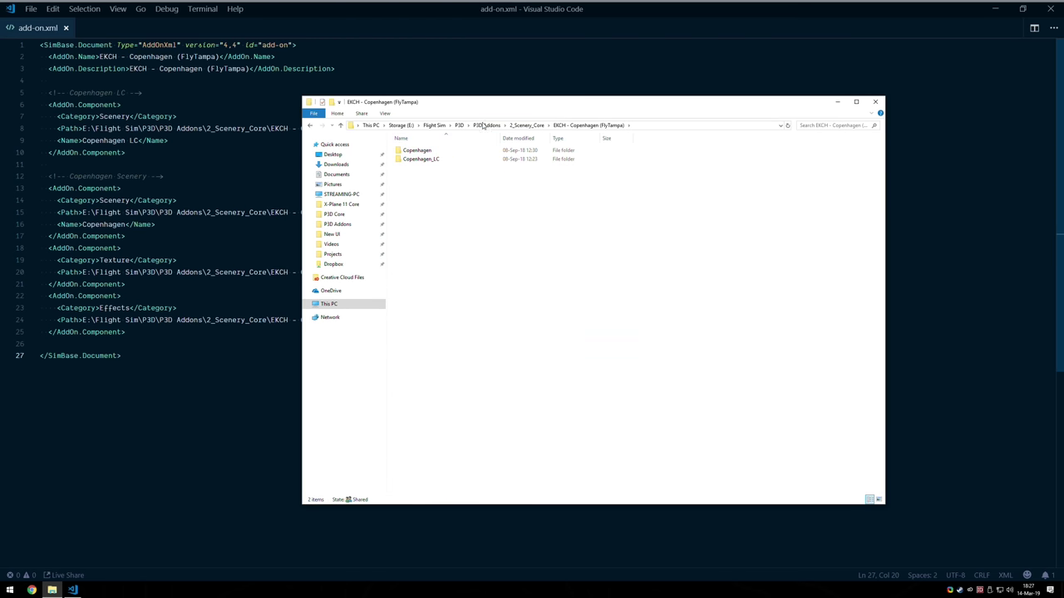
pyautogui.moveTo(580, 105); pyautogui.dragTo(704, 91)
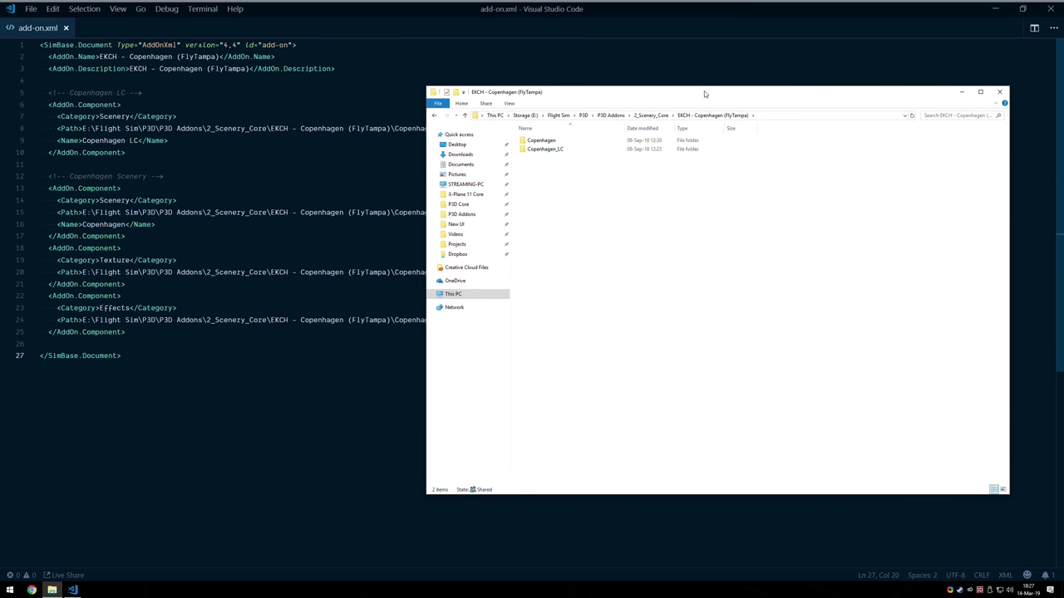
pyautogui.click(545, 149)
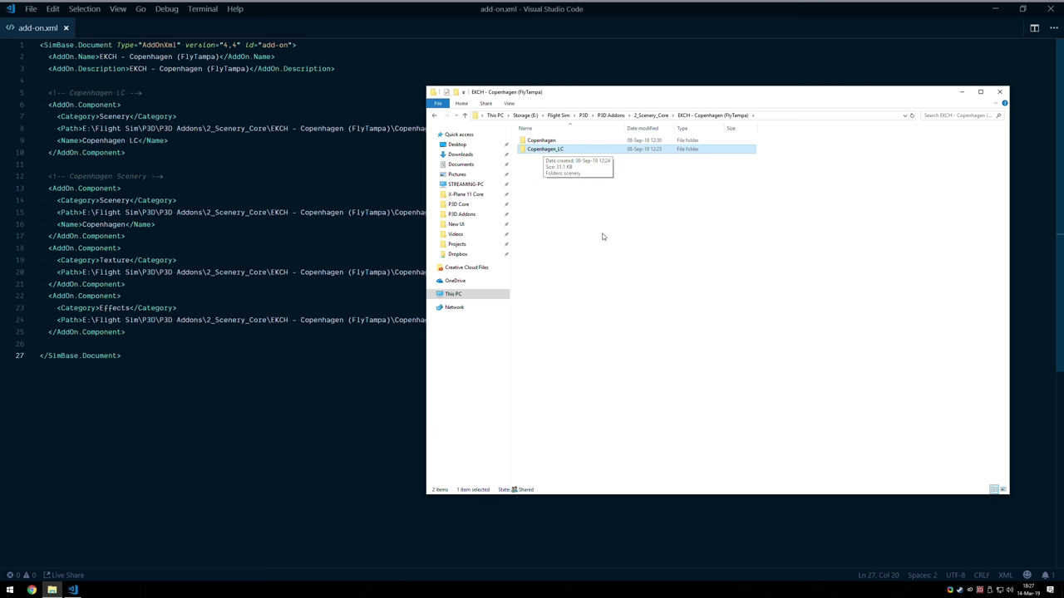
# Highlight the Copenhagen LC and Copenhagen Scenery blocks in add-on.xml, and place the folder window below the full Copenhagen_LC path
pyautogui.click(263, 153)
pyautogui.moveTo(285, 154); pyautogui.dragTo(29, 90)
pyautogui.moveTo(132, 152); pyautogui.dragTo(30, 91)
pyautogui.moveTo(126, 153); pyautogui.dragTo(26, 94)
pyautogui.click(94, 128)
pyautogui.moveTo(126, 333); pyautogui.dragTo(31, 178)
pyautogui.moveTo(126, 153); pyautogui.dragTo(26, 98)
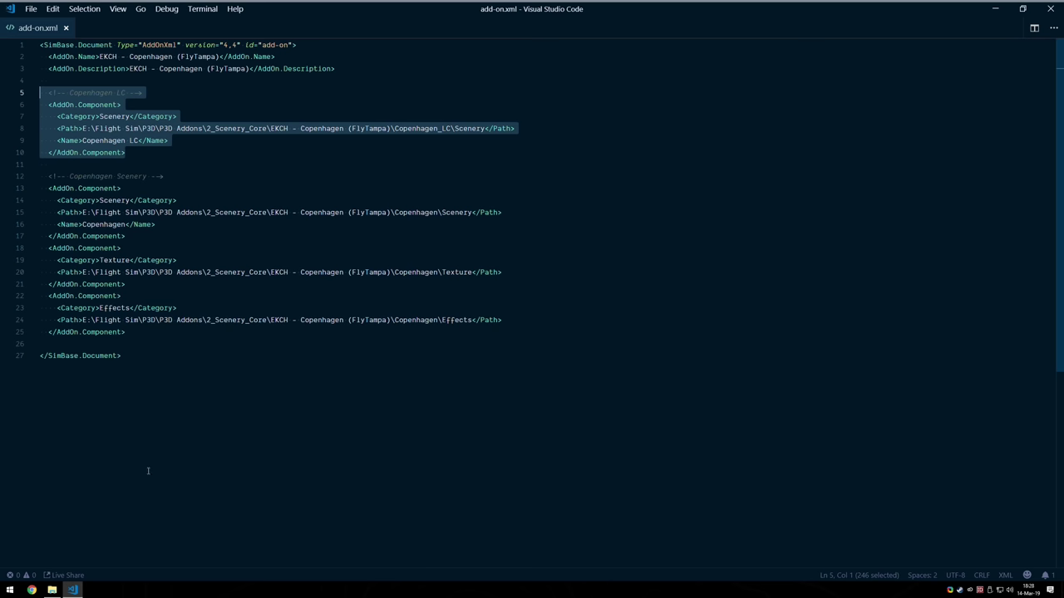
pyautogui.click(53, 589)
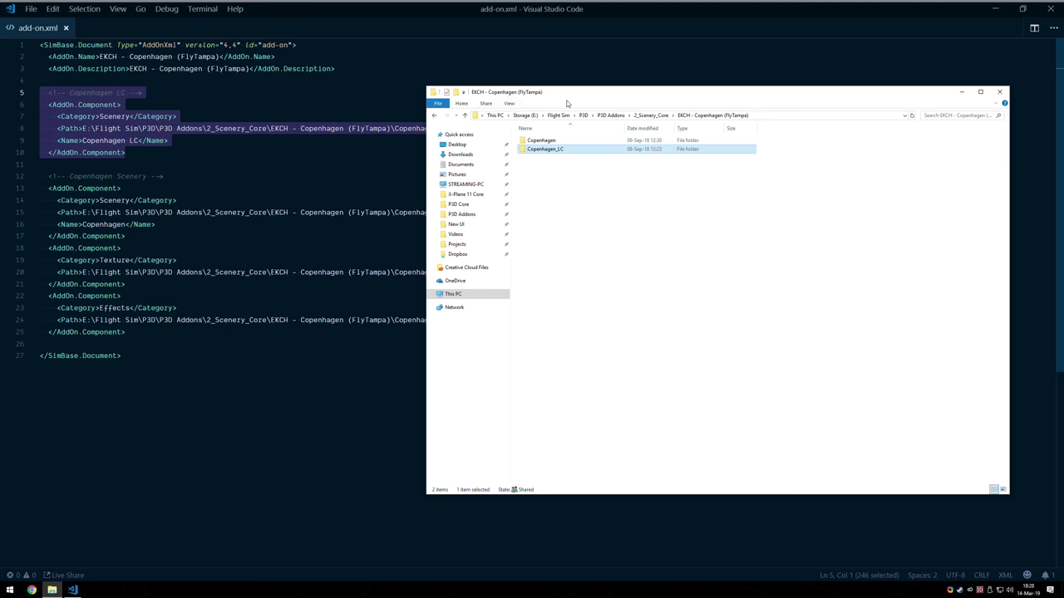
pyautogui.moveTo(567, 103); pyautogui.dragTo(487, 160)
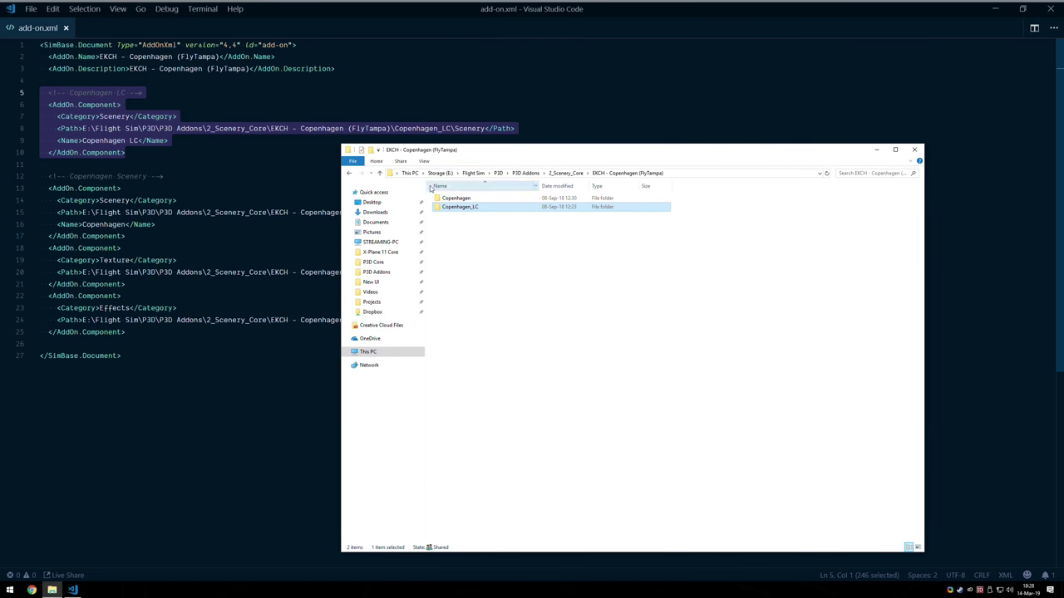
# Highlight the component, category, path and name lines of the Copenhagen LC block, and return to the EKCH folder window
pyautogui.click(204, 144)
pyautogui.moveTo(49, 105); pyautogui.dragTo(132, 109)
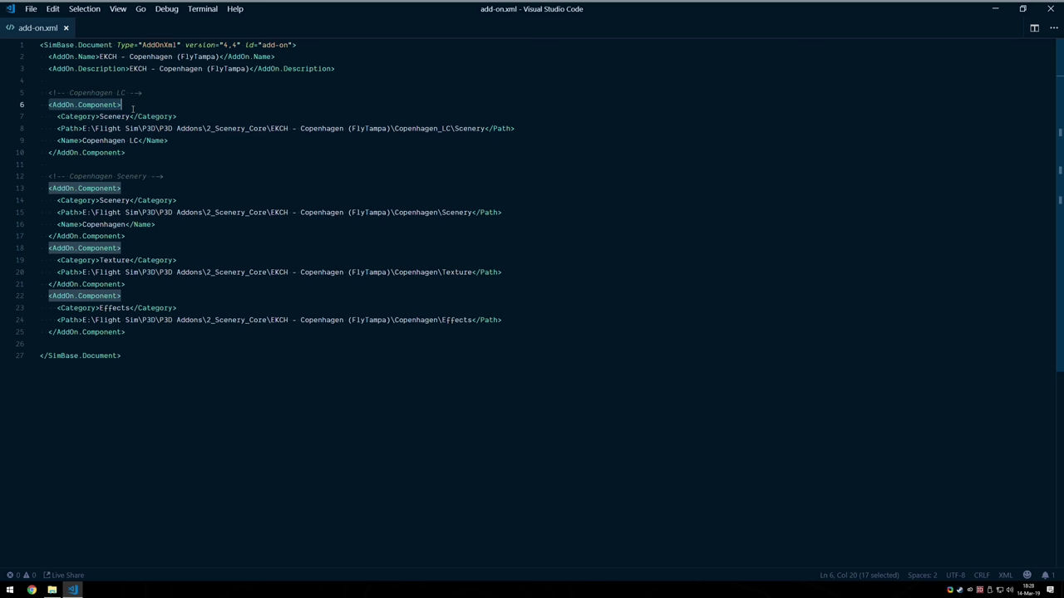
pyautogui.moveTo(41, 113); pyautogui.dragTo(243, 122)
pyautogui.moveTo(41, 129); pyautogui.dragTo(225, 134)
pyautogui.moveTo(125, 153); pyautogui.dragTo(3, 133)
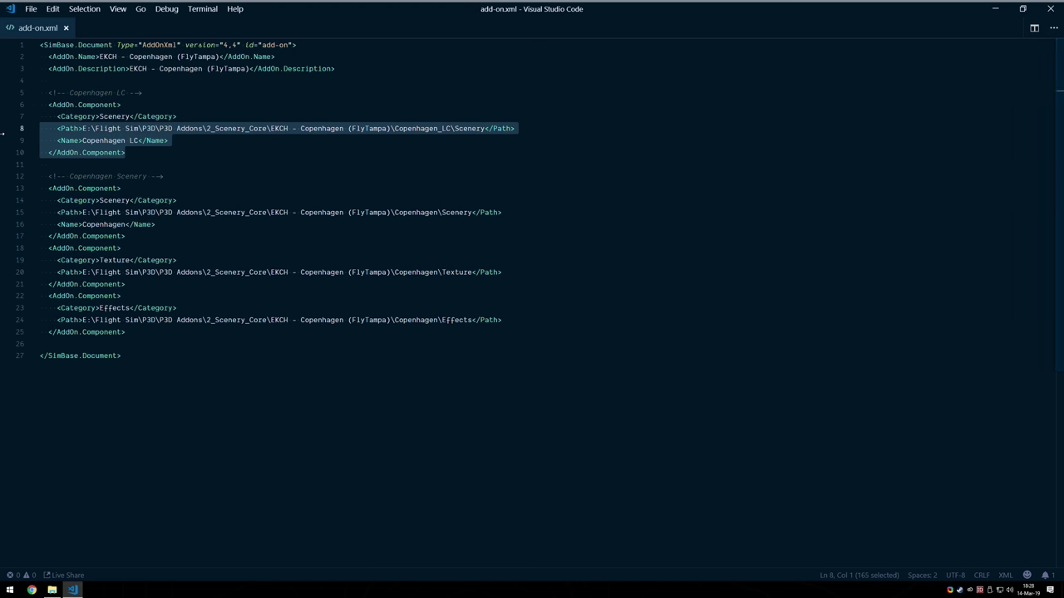
pyautogui.click(129, 152)
pyautogui.press('Up')
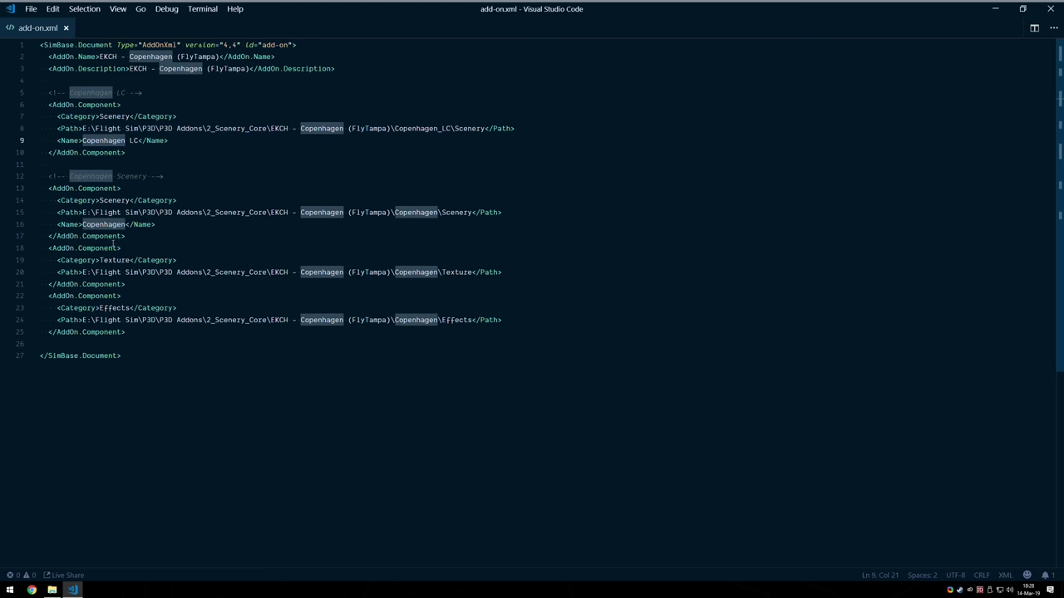
pyautogui.click(186, 175)
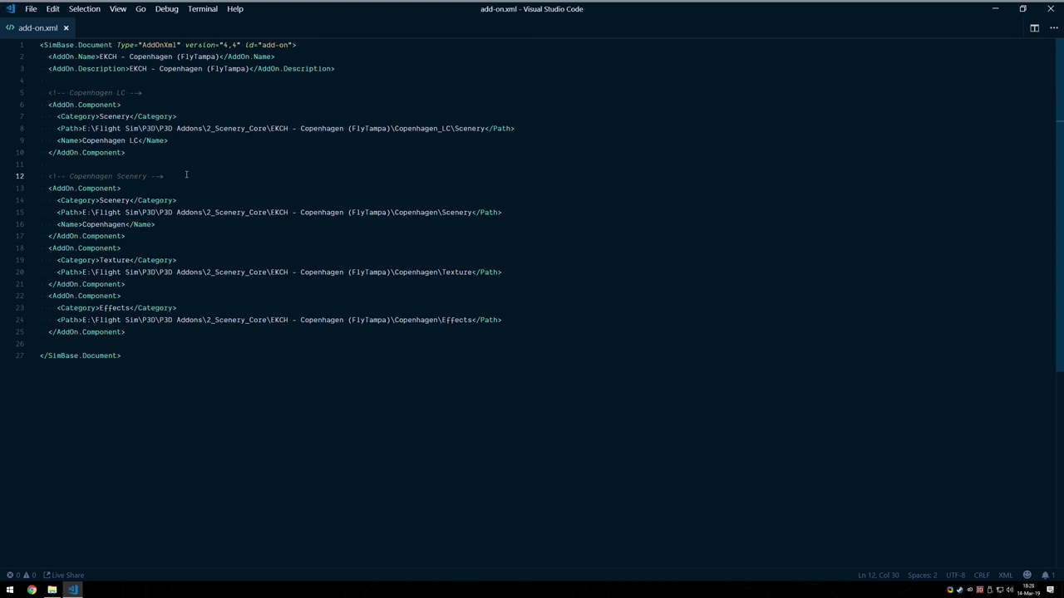
pyautogui.click(52, 590)
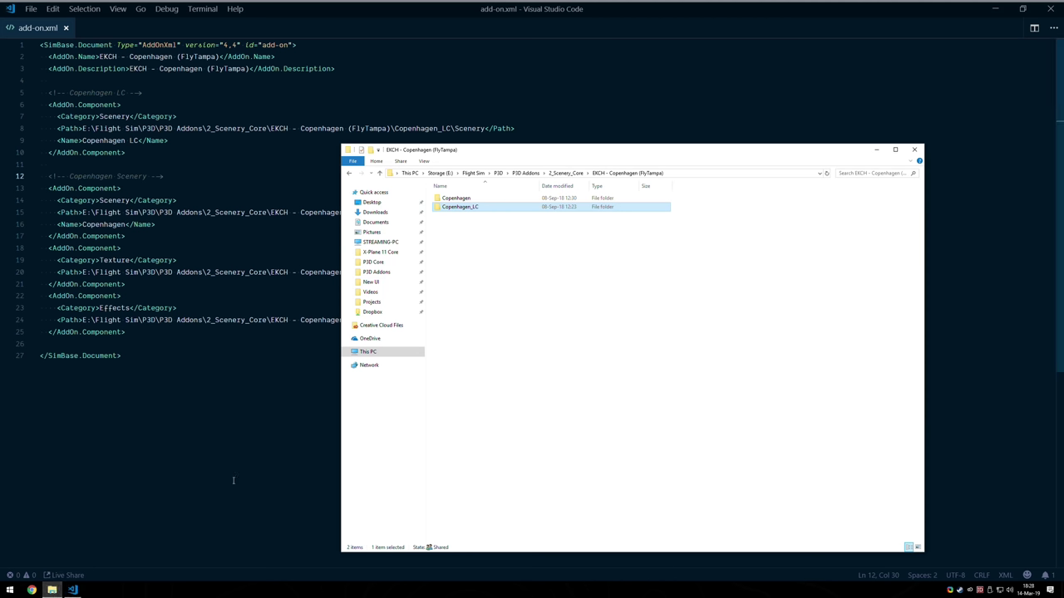
# Open the Copenhagen_LC folder, highlight the matching Scenery part of its path in add-on.xml, and go back up to the EKCH folder
pyautogui.doubleClick(462, 208)
pyautogui.moveTo(454, 128); pyautogui.dragTo(482, 128)
pyautogui.click(430, 155)
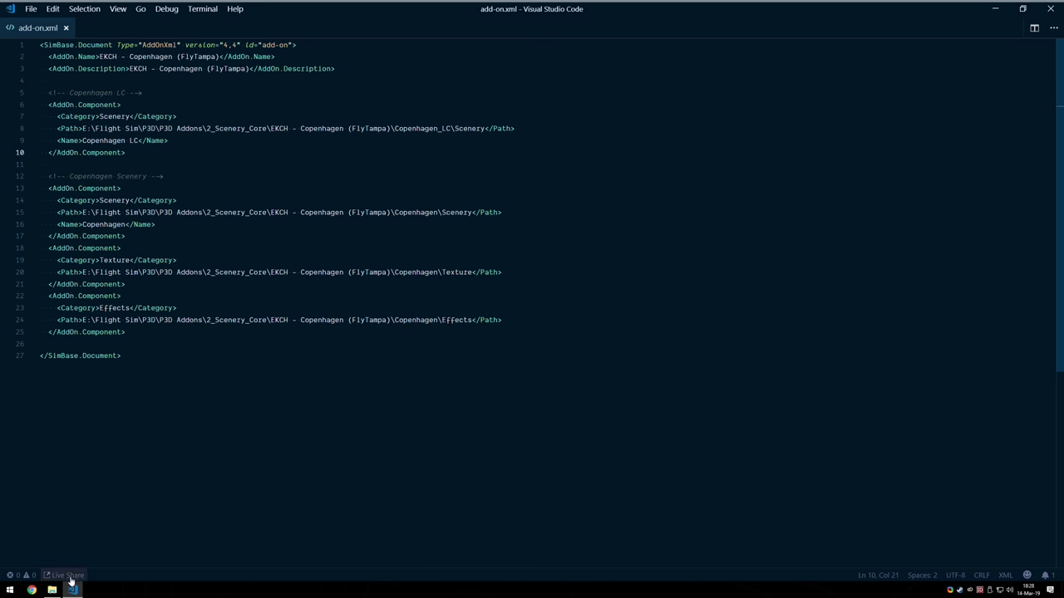
pyautogui.click(52, 590)
pyautogui.hotkey('alt', 'Up')
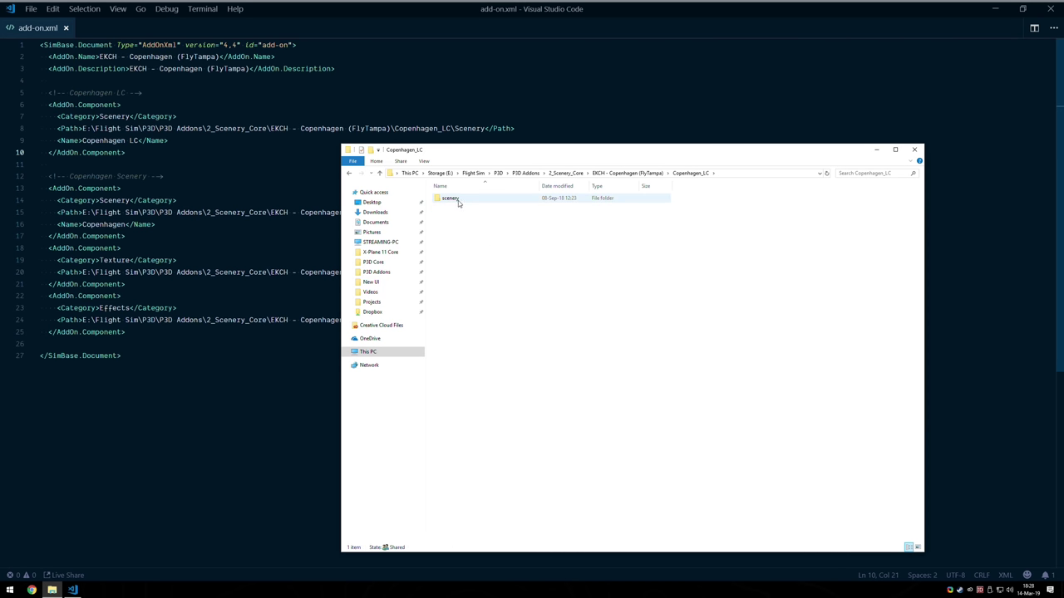
# Open the Copenhagen folder and point out its effects, scenery, texture and Doc subfolders
pyautogui.doubleClick(453, 199)
pyautogui.click(455, 207)
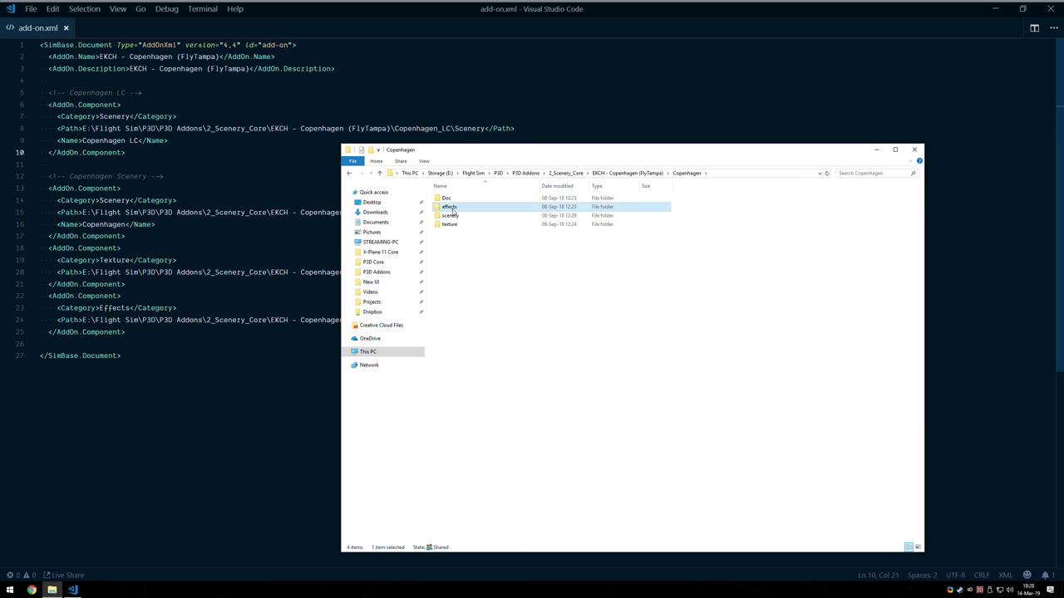
pyautogui.click(454, 215)
pyautogui.click(453, 226)
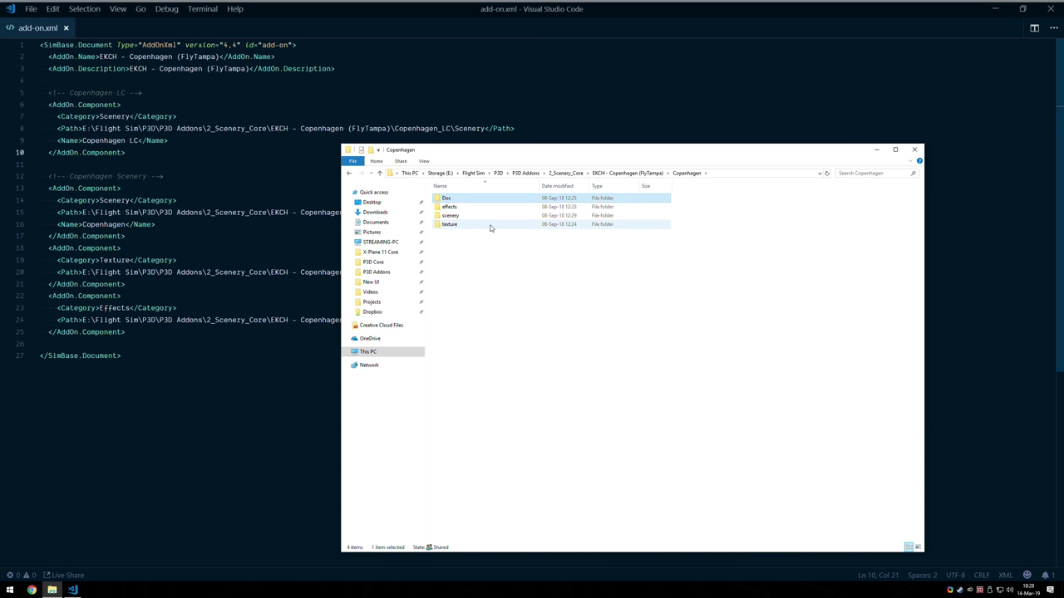
pyautogui.click(468, 200)
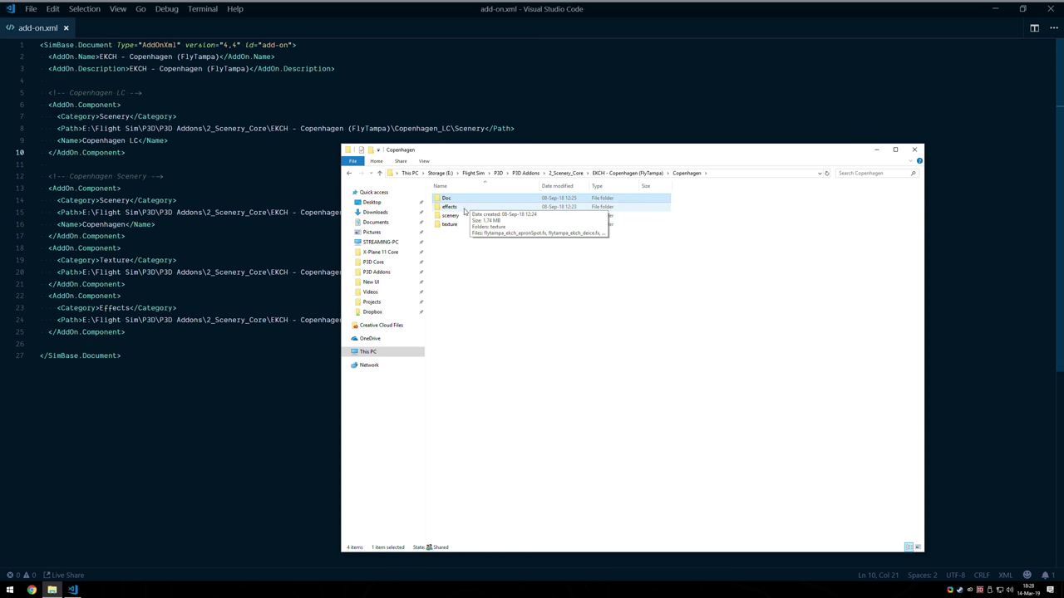
# Point out the Copenhagen Scenery paths in add-on.xml and highlight the Scenery, Texture and Effects category lines
pyautogui.click(214, 212)
pyautogui.click(450, 212)
pyautogui.click(462, 284)
pyautogui.click(456, 313)
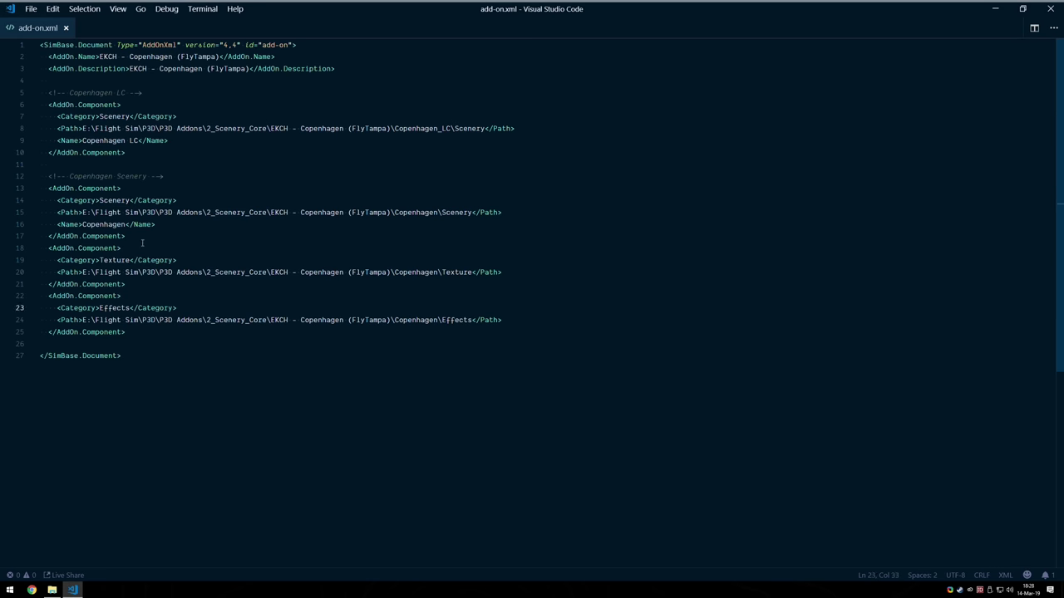
pyautogui.moveTo(53, 201); pyautogui.dragTo(215, 211)
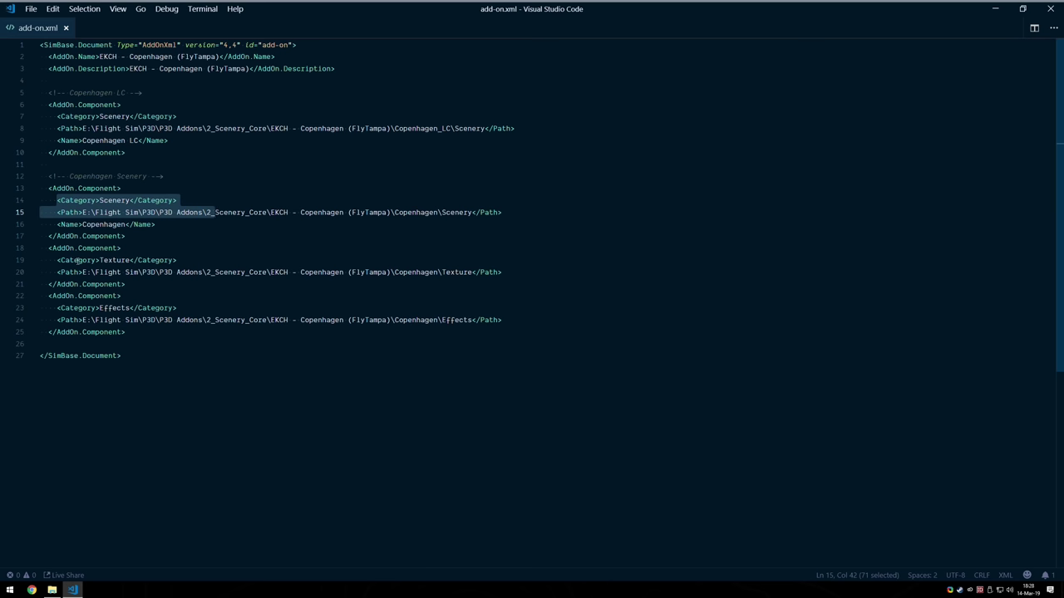
pyautogui.moveTo(57, 260); pyautogui.dragTo(224, 261)
pyautogui.moveTo(57, 308); pyautogui.dragTo(177, 308)
pyautogui.click(206, 312)
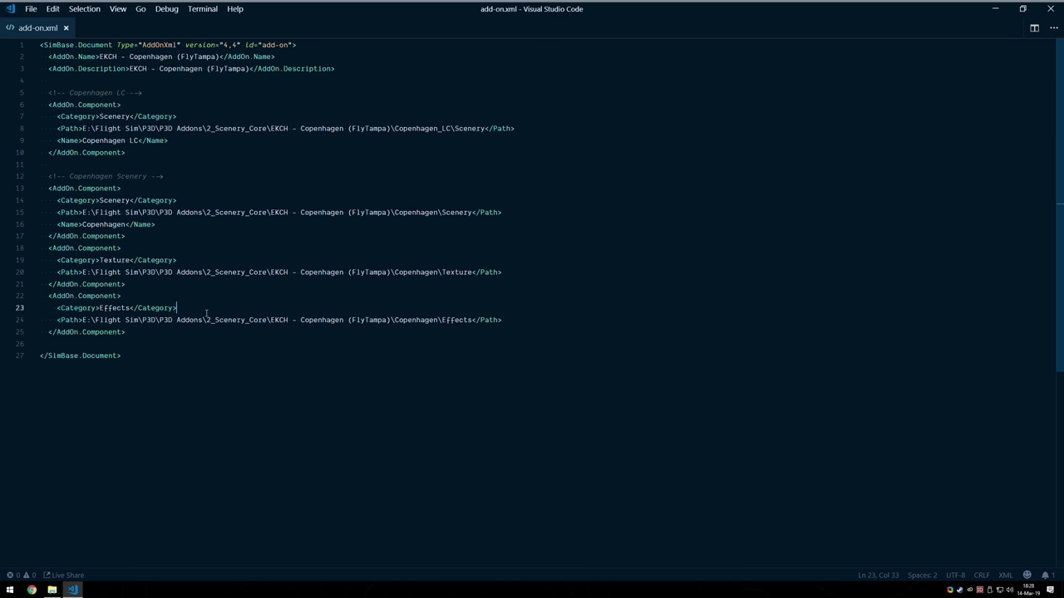
# Highlight the Effects category line and all component blocks from Copenhagen LC down in add-on.xml, and return to the Copenhagen folder window
pyautogui.click(154, 334)
pyautogui.moveTo(58, 308); pyautogui.dragTo(194, 308)
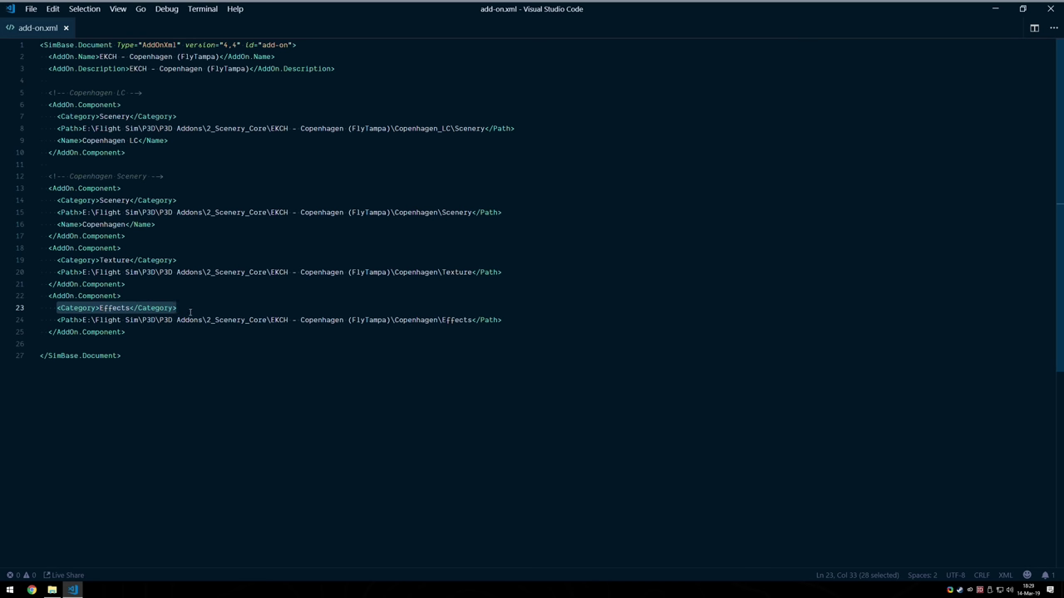
pyautogui.click(190, 311)
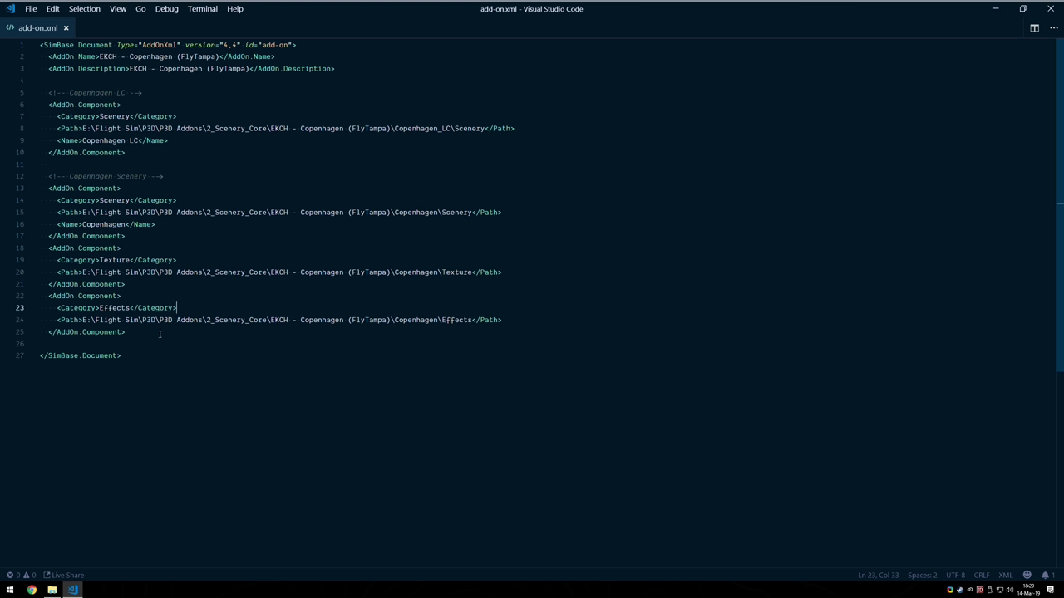
pyautogui.moveTo(160, 334); pyautogui.dragTo(19, 94)
pyautogui.click(133, 152)
pyautogui.click(53, 590)
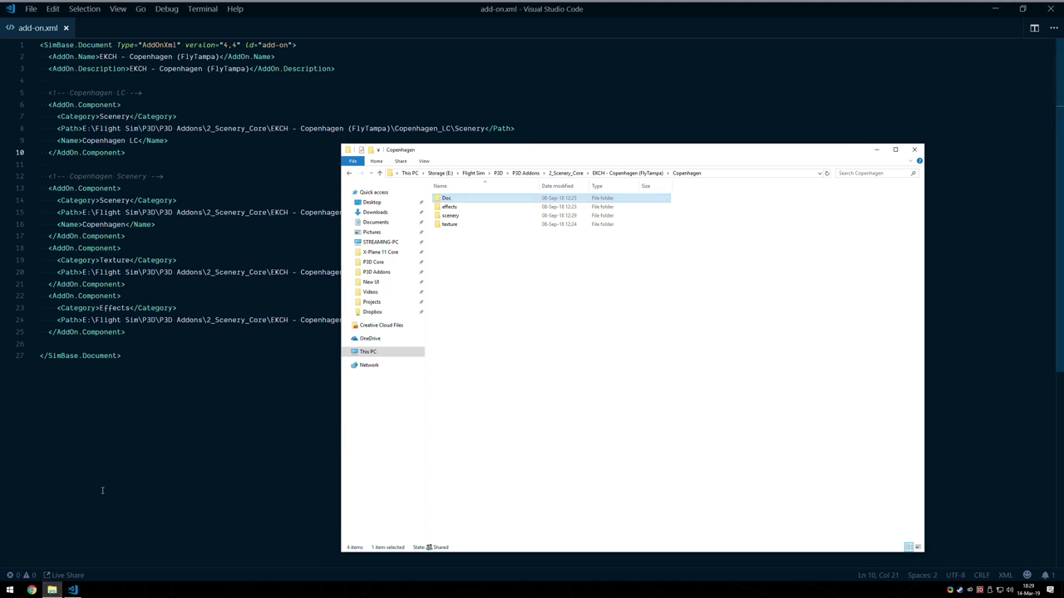
# Close add-on.xml and Visual Studio Code, and go up from the Copenhagen folder to P3D Addons
pyautogui.click(66, 27)
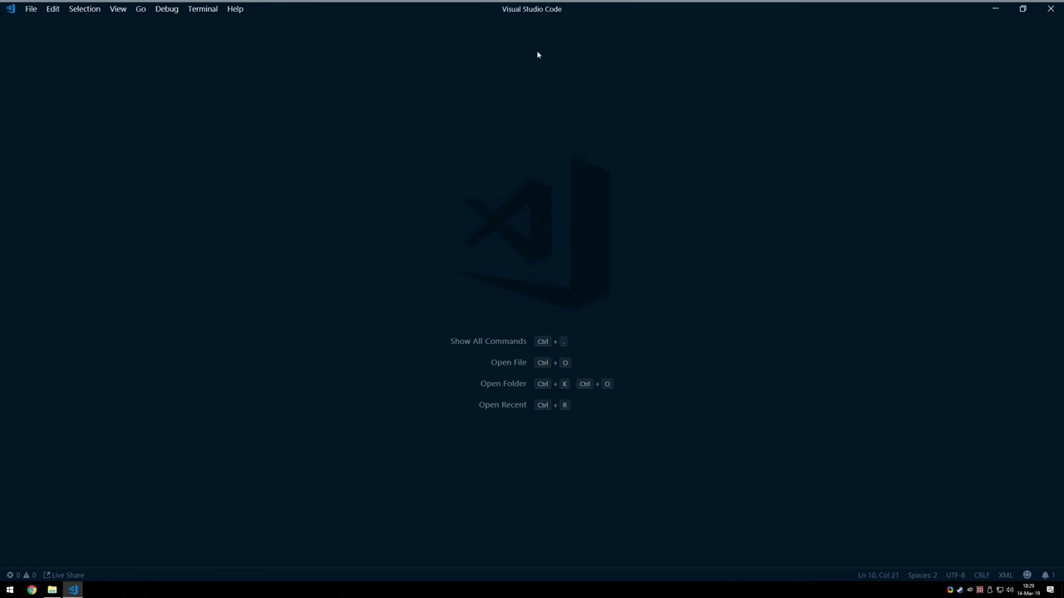
pyautogui.click(1049, 8)
pyautogui.hotkey('alt', 'Up')
pyautogui.hotkey('alt', 'Up')
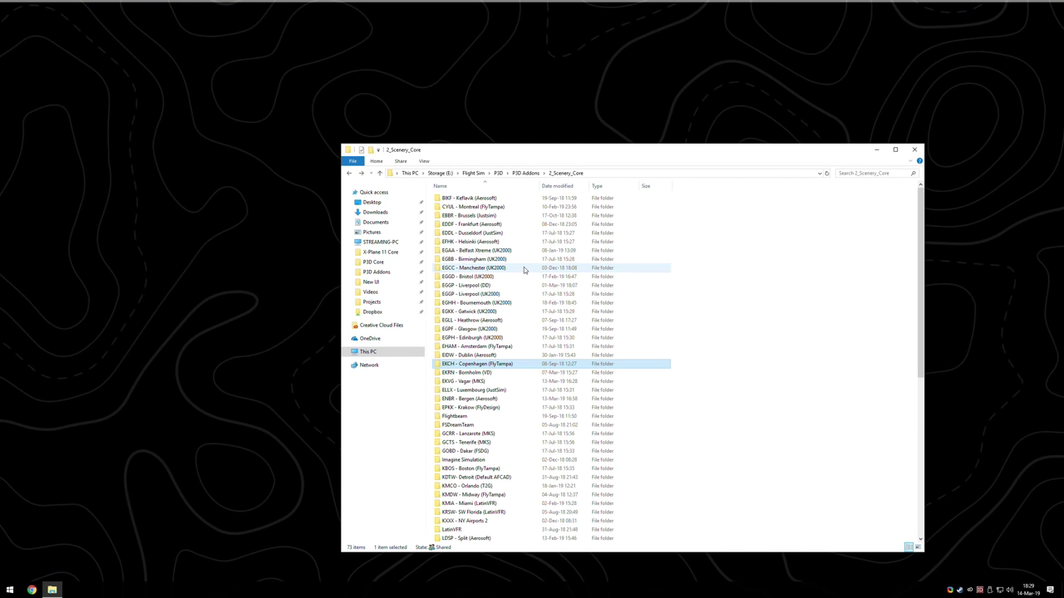
pyautogui.hotkey('alt', 'Up')
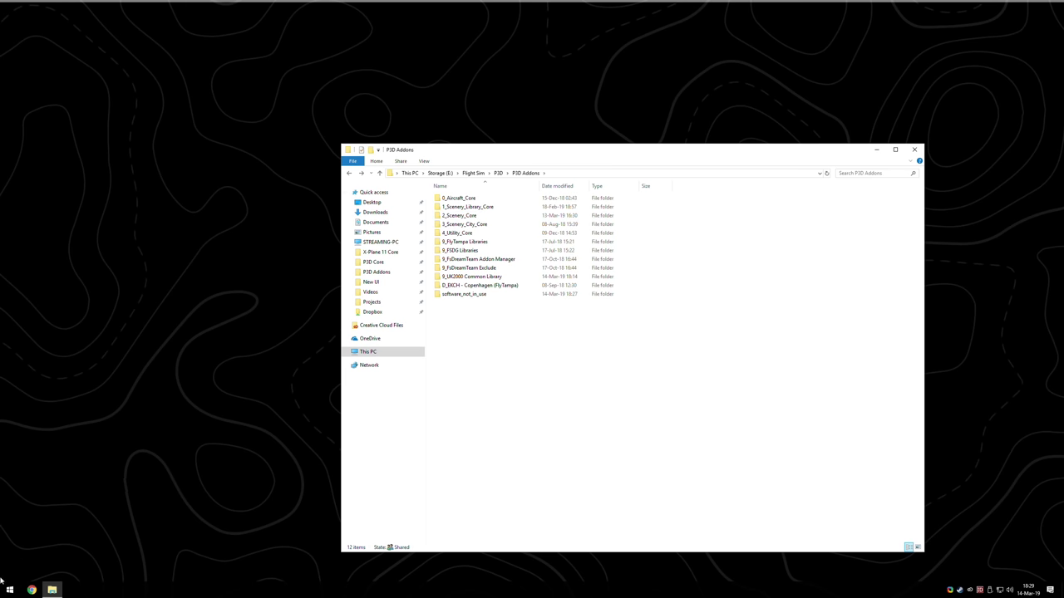
# Run Prepar3D v4 as administrator, enable the EKCH - Copenhagen (FlyTampa) add-on, and minimize the P3D Addons window
pyautogui.click(9, 590)
pyautogui.rightClick(36, 410)
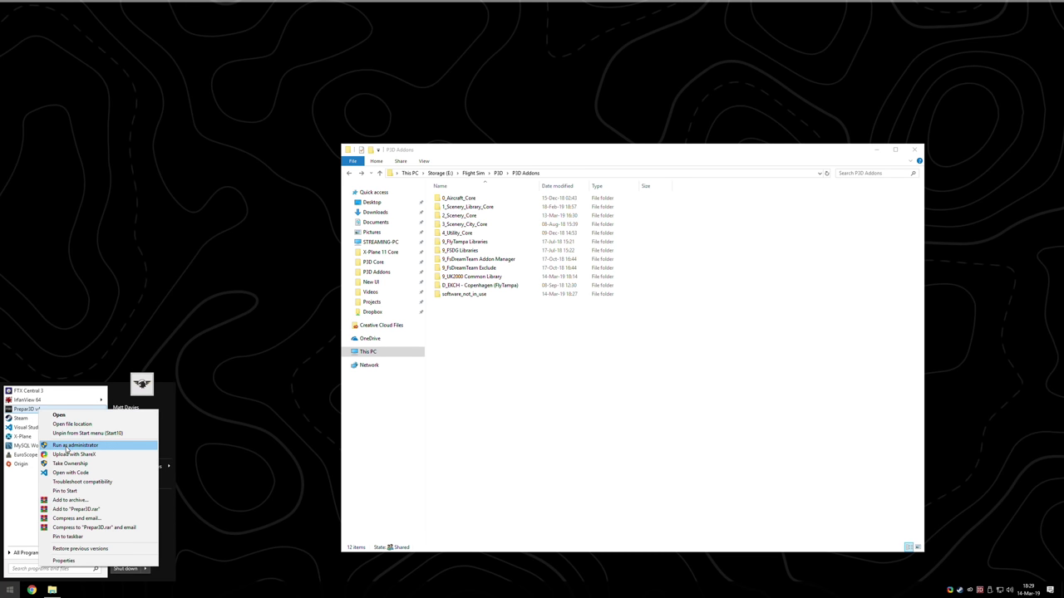
pyautogui.click(68, 446)
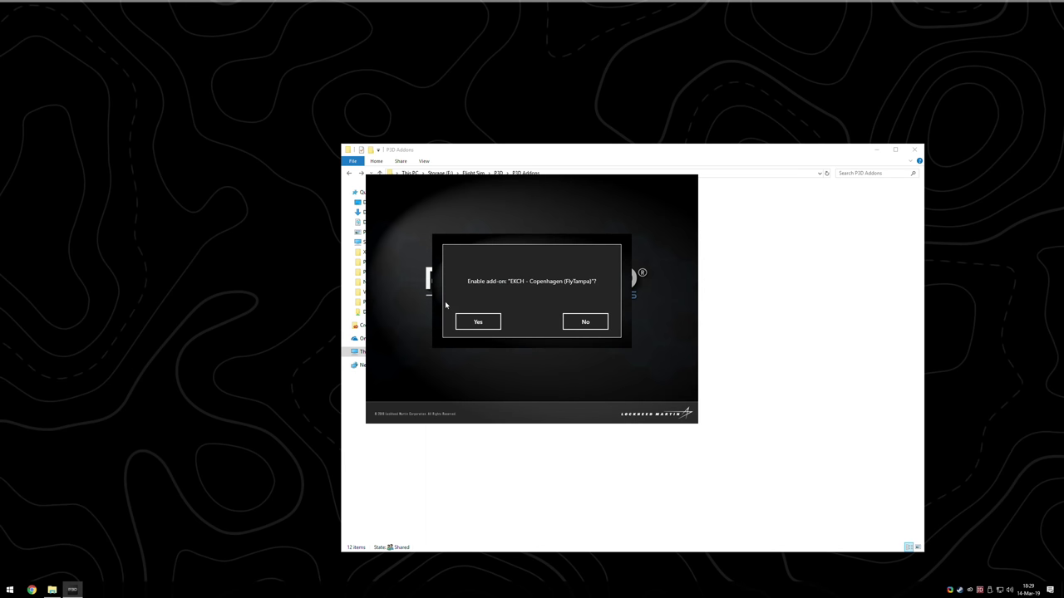
pyautogui.click(488, 324)
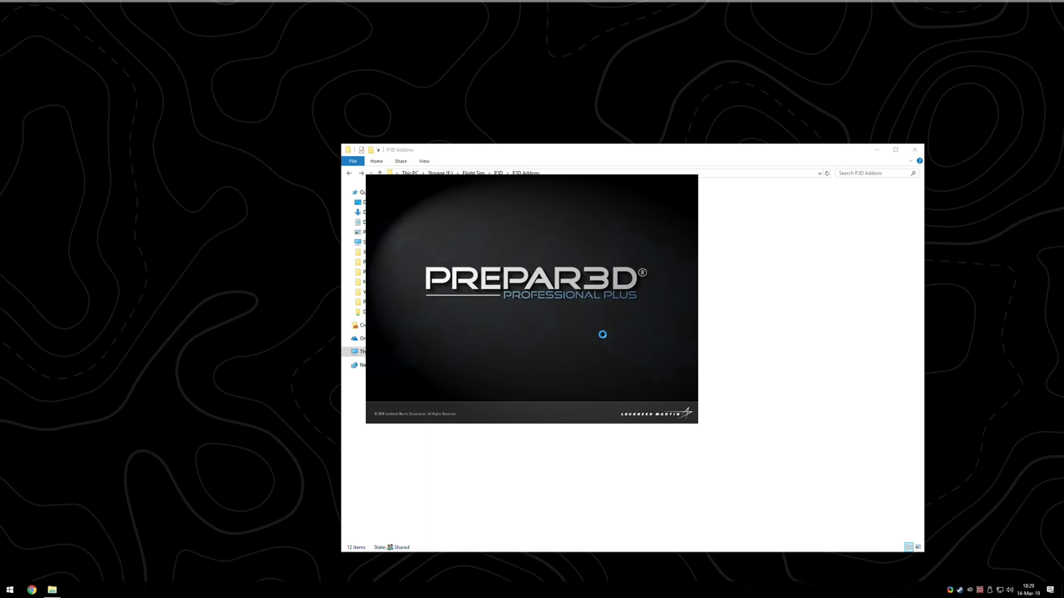
pyautogui.click(877, 150)
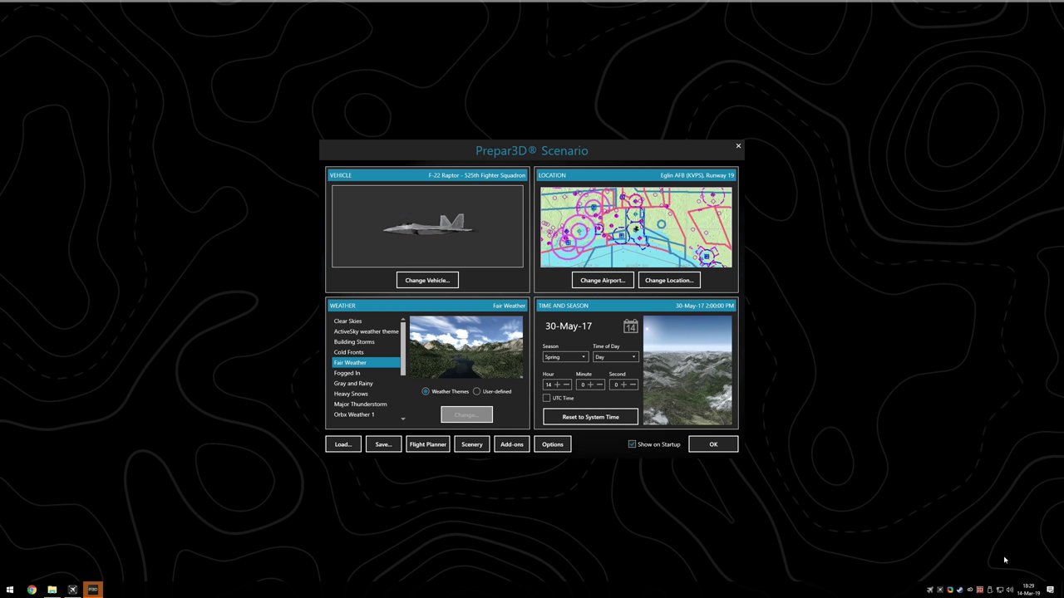
# Check the EKCH - Copenhagen (FlyTampa) entry in the Add-ons list, and exit Prepar3D
pyautogui.click(511, 442)
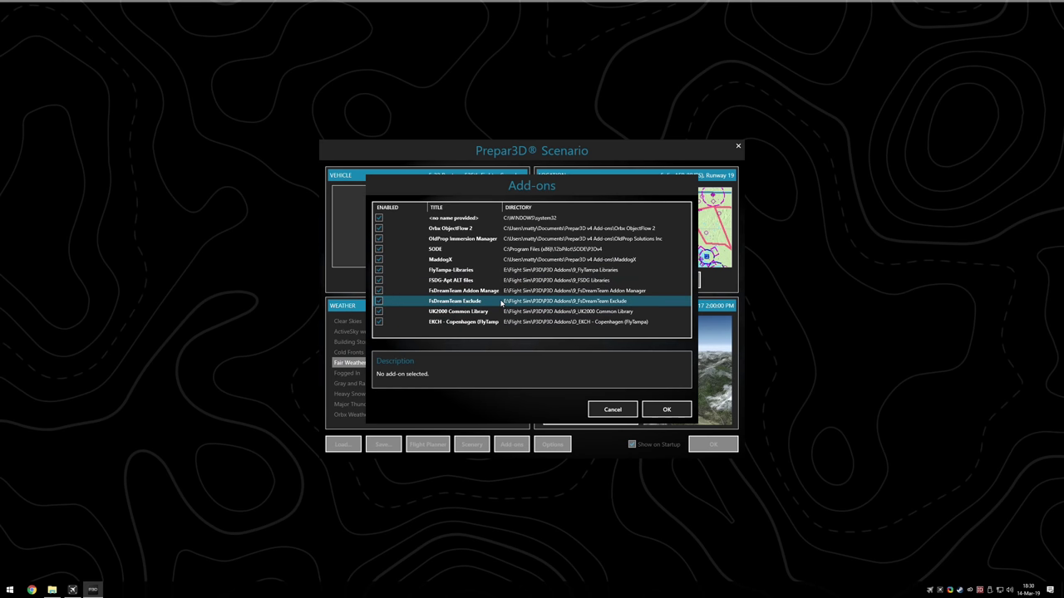
pyautogui.click(490, 323)
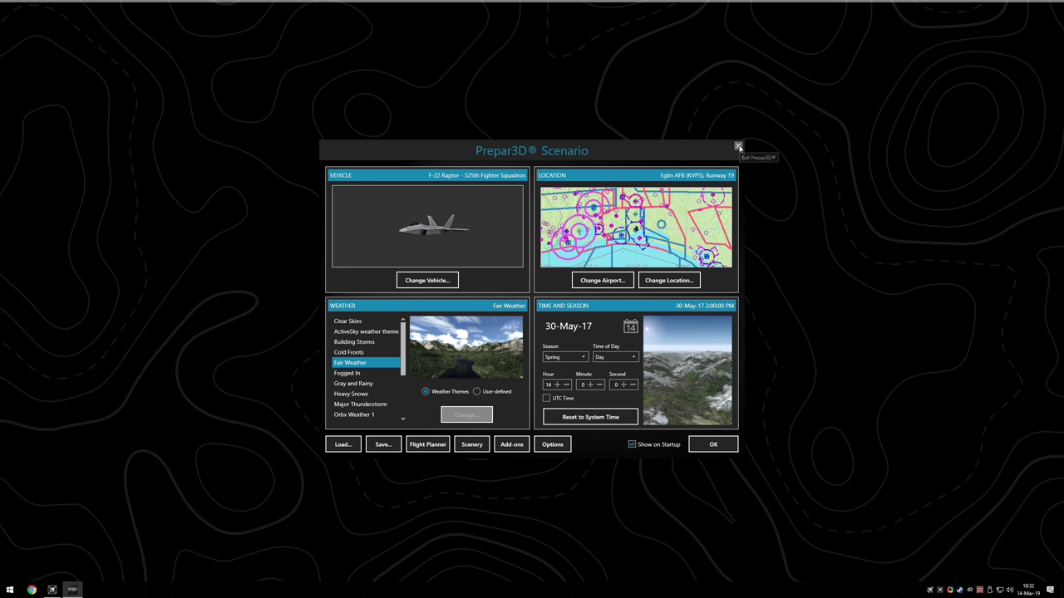
pyautogui.click(738, 147)
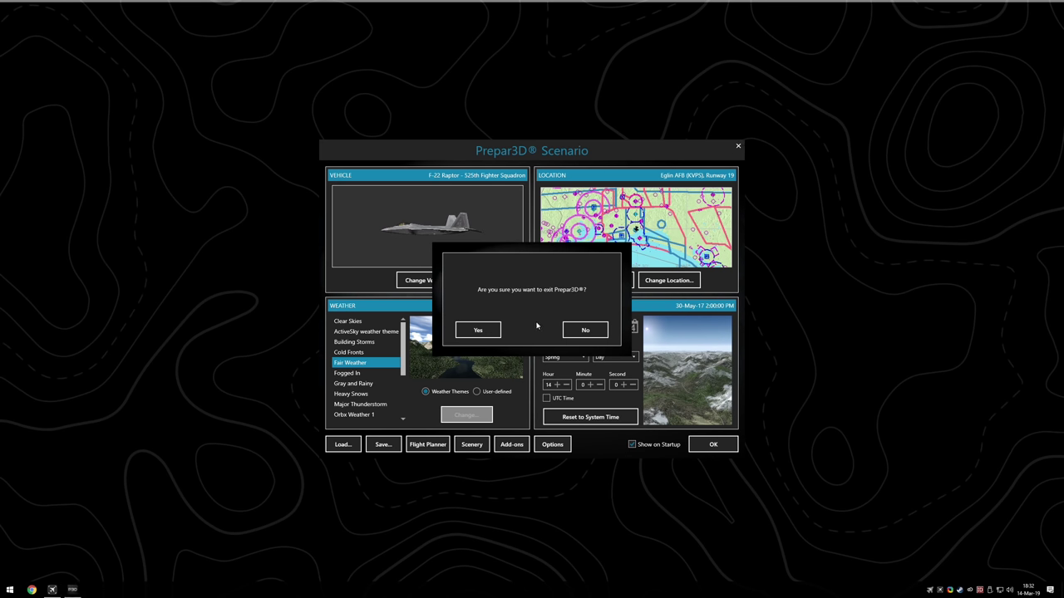
pyautogui.click(490, 328)
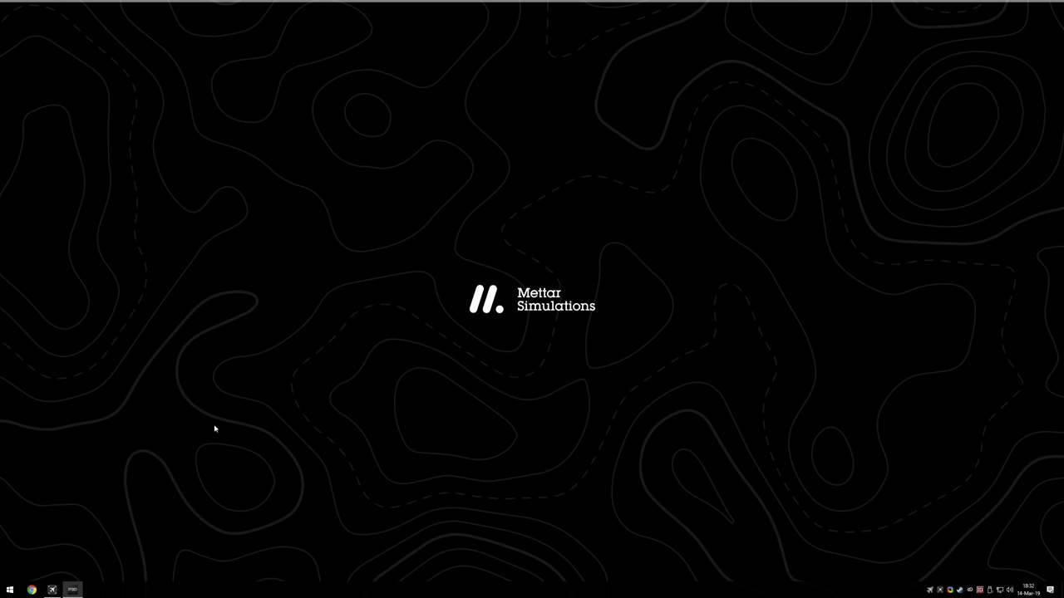
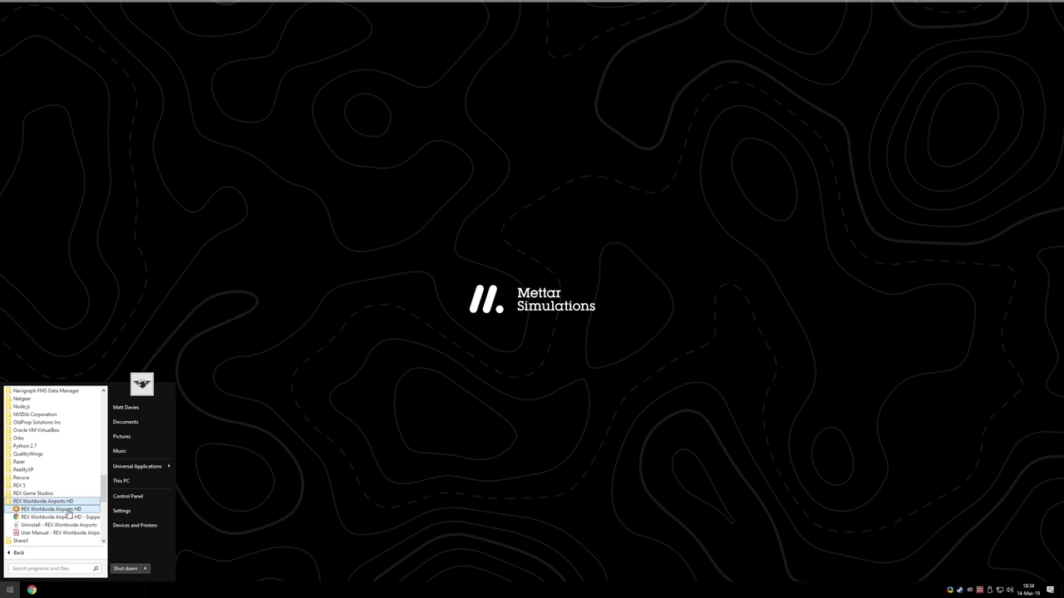
# Launch REX Worldwide Airports HD, view the textures of the October 2018 saved theme, and return to the home page
pyautogui.click(68, 511)
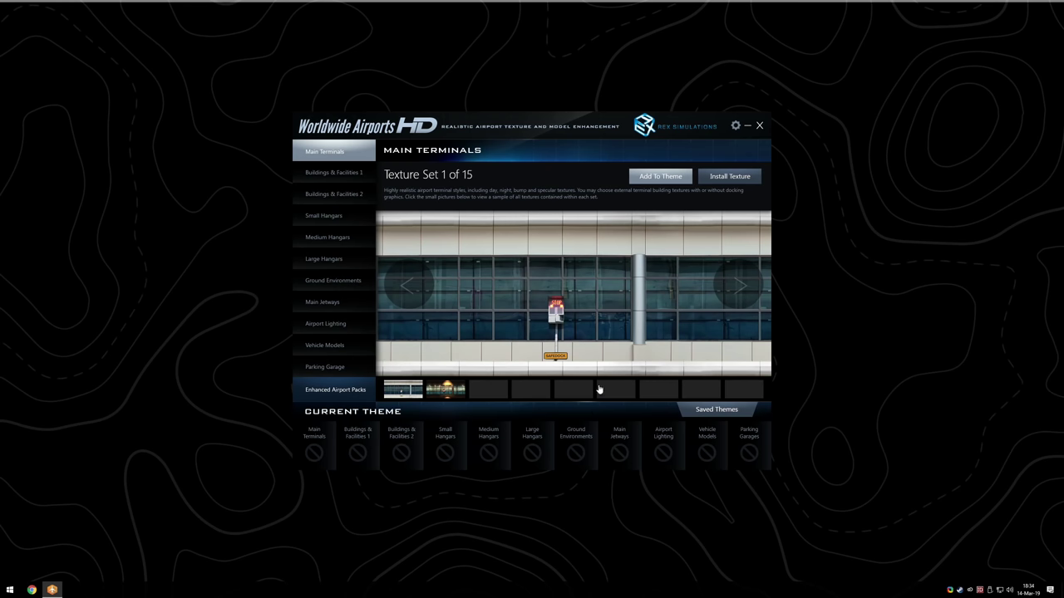
pyautogui.click(712, 410)
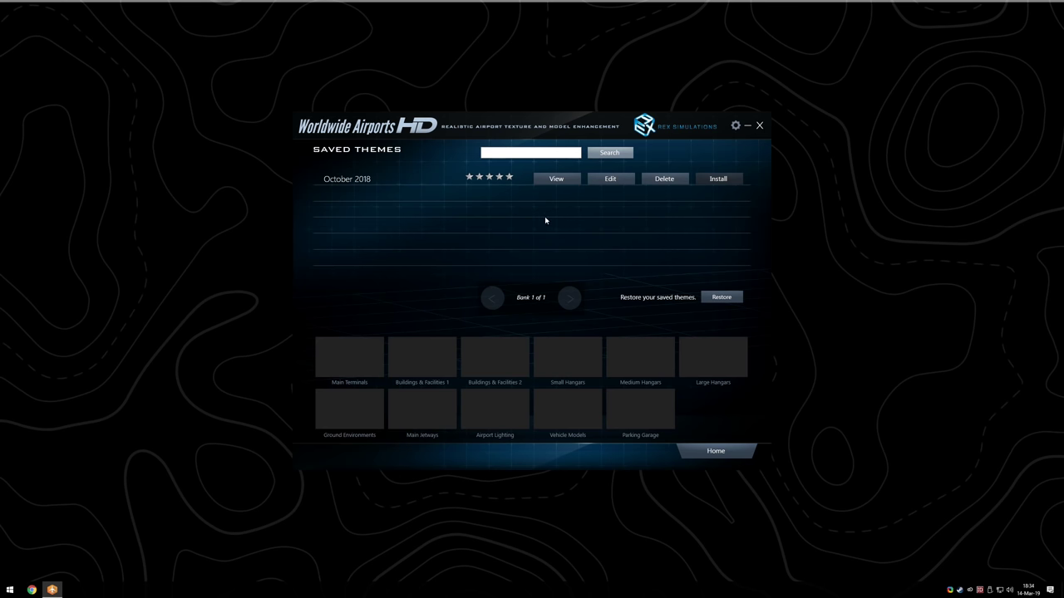
pyautogui.click(565, 183)
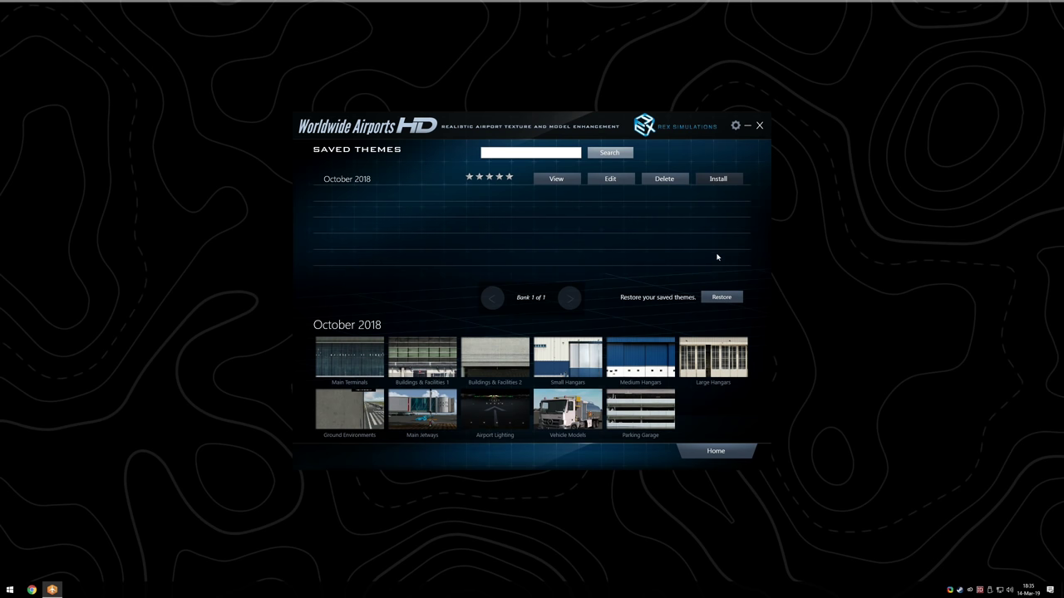
pyautogui.click(711, 452)
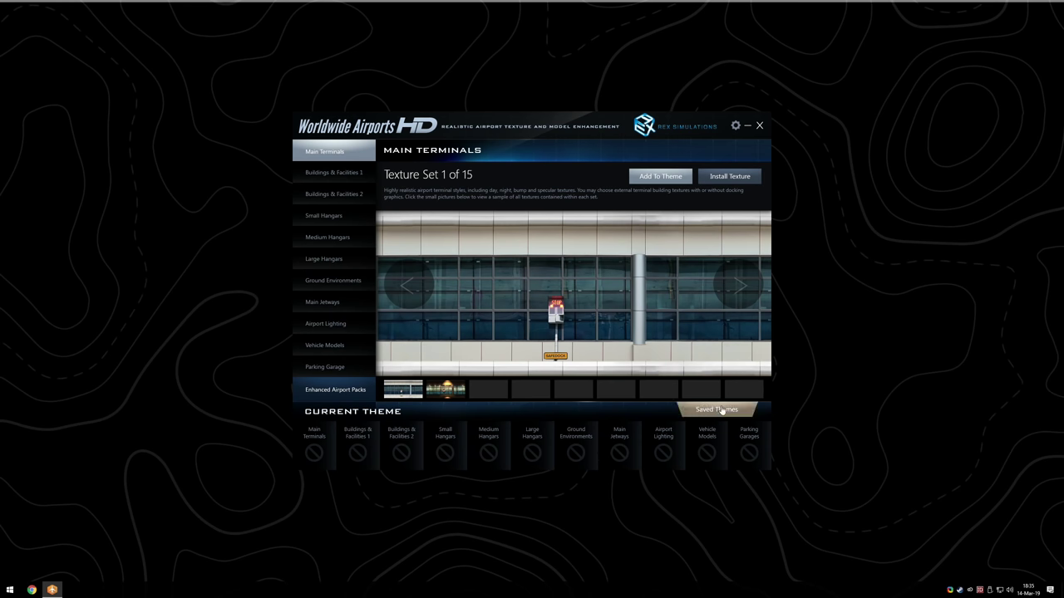
# Look at Buildings & Facilities 1 and browse the Main Terminals textures forward to set 9
pyautogui.click(345, 172)
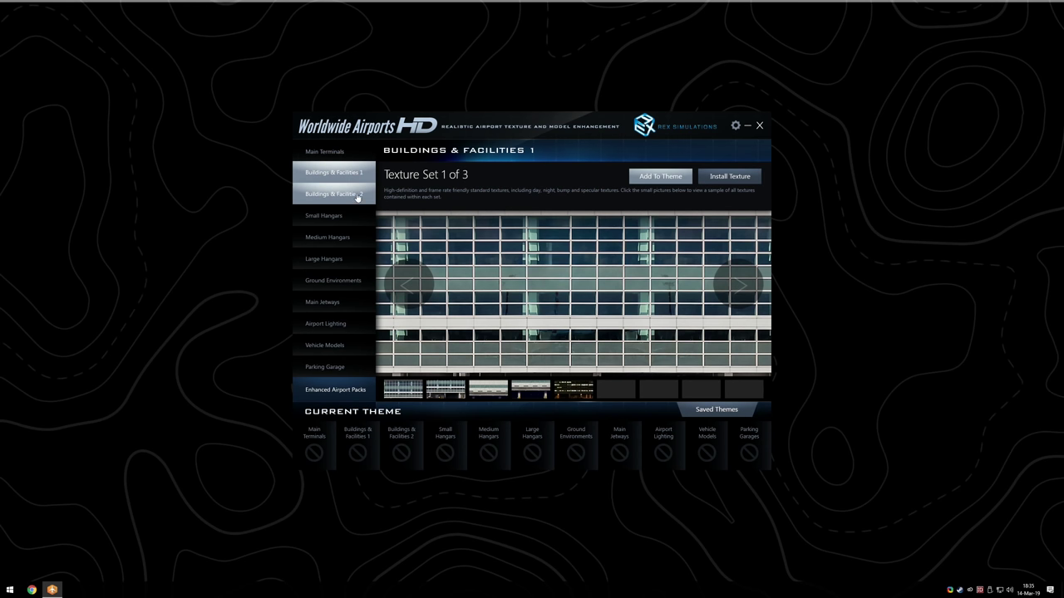
pyautogui.click(358, 158)
pyautogui.click(723, 290)
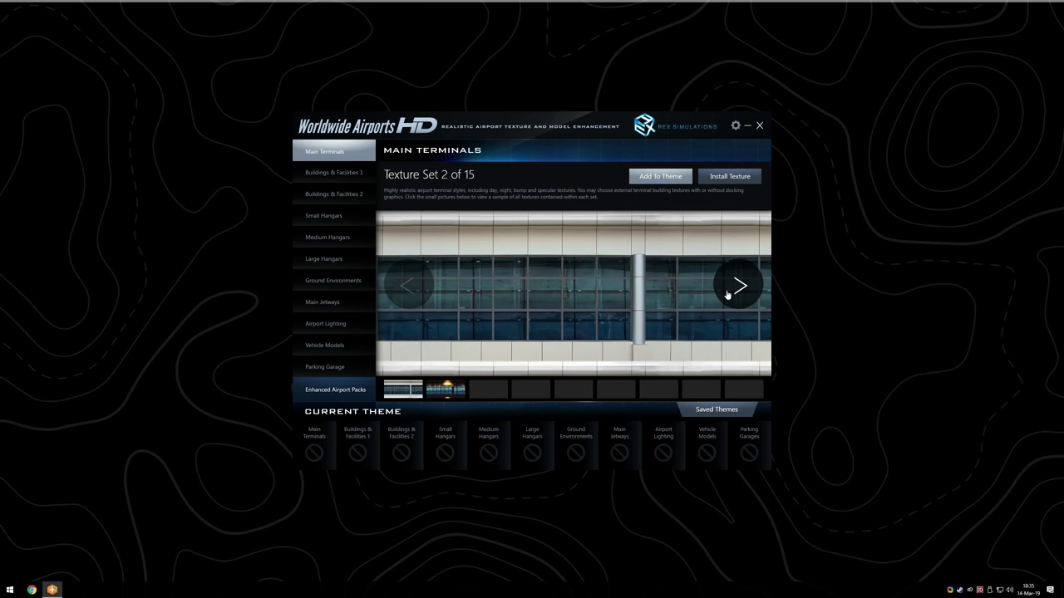
pyautogui.click(723, 291)
pyautogui.click(723, 291)
pyautogui.click(723, 291)
pyautogui.click(723, 291)
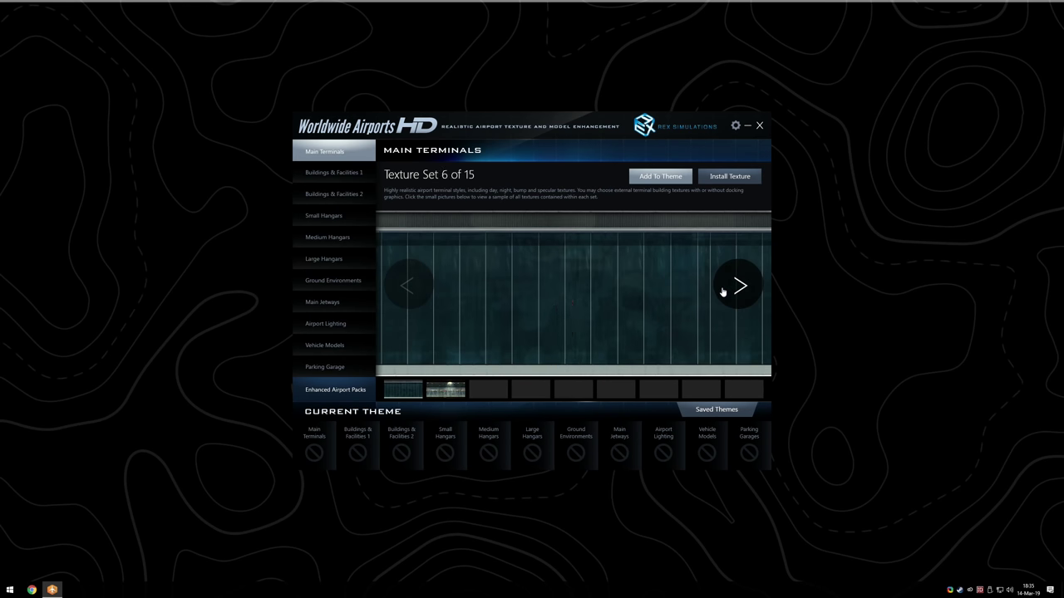
pyautogui.click(723, 291)
pyautogui.click(723, 291)
pyautogui.click(723, 291)
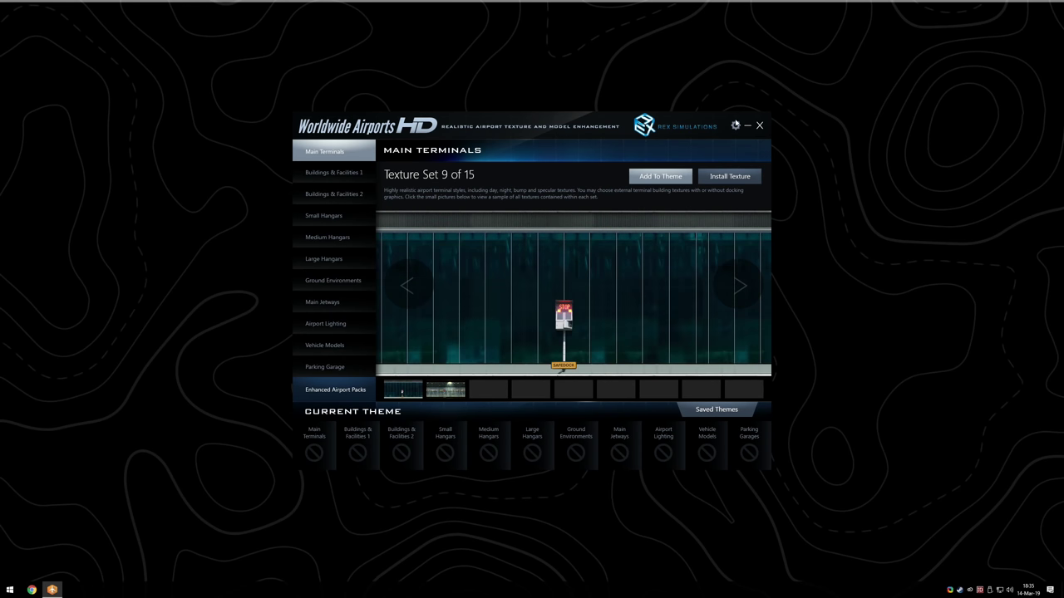
# Review the configuration settings with the Prepar3D v4 folder location, and close Worldwide Airports HD without backing up the saved themes
pyautogui.click(735, 124)
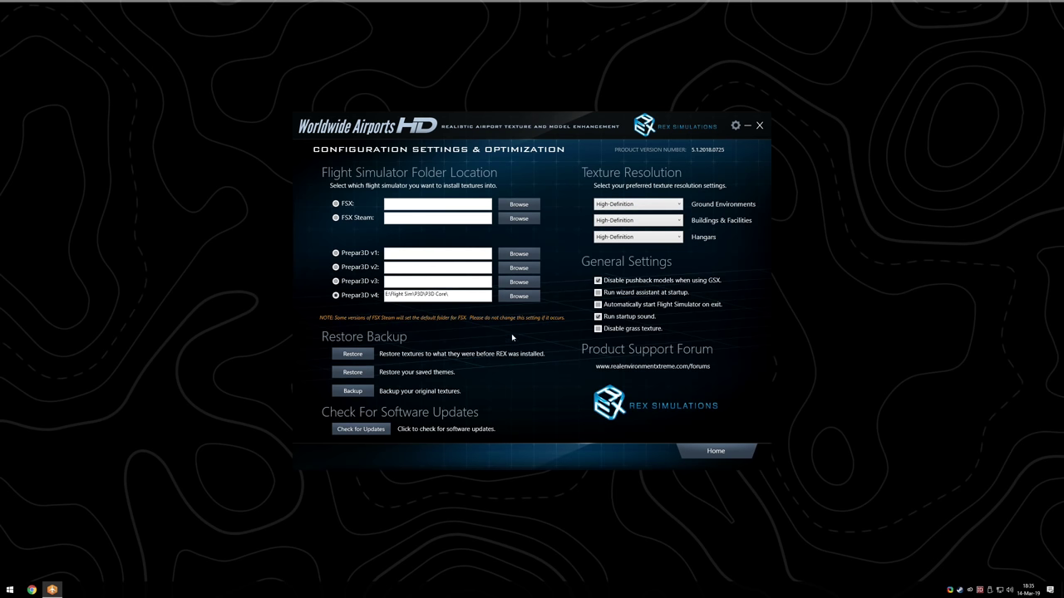
pyautogui.click(708, 447)
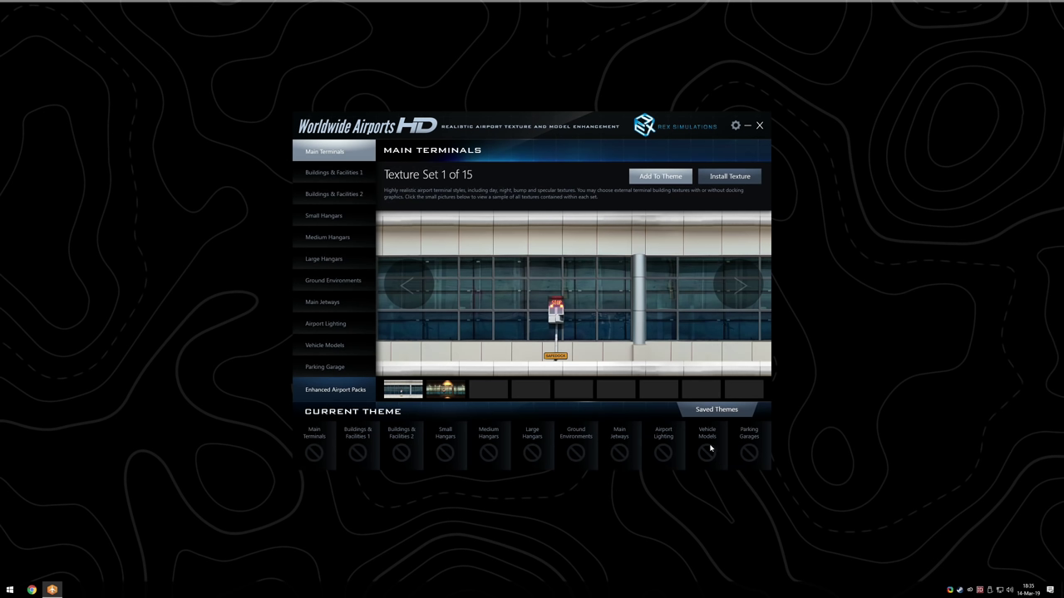
pyautogui.click(758, 126)
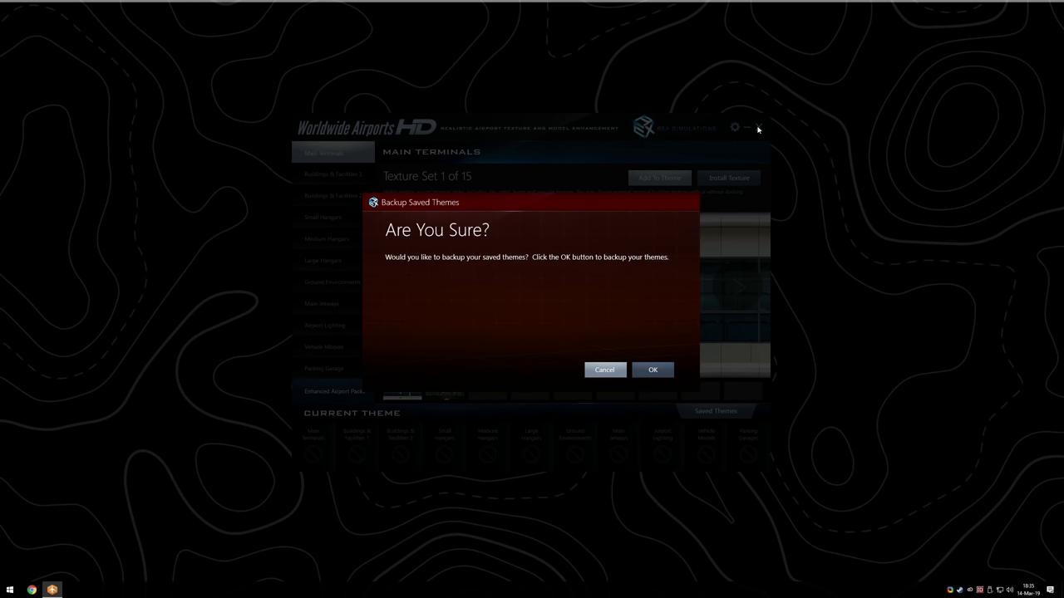
pyautogui.click(613, 370)
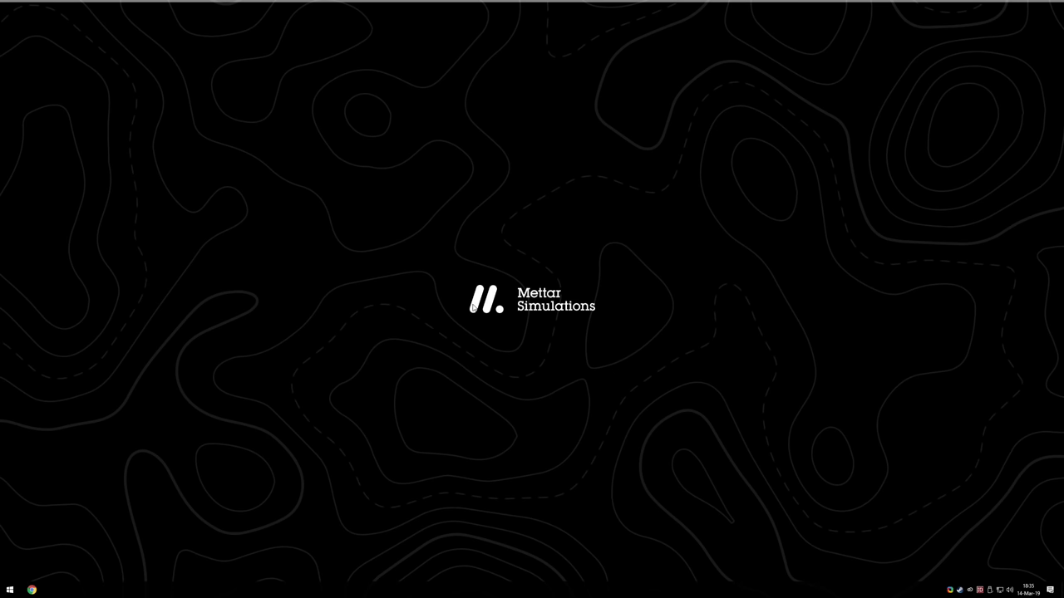
# Launch REX Sky Force 3D for P3Dv4 from its REX 5 program folder
pyautogui.click(17, 586)
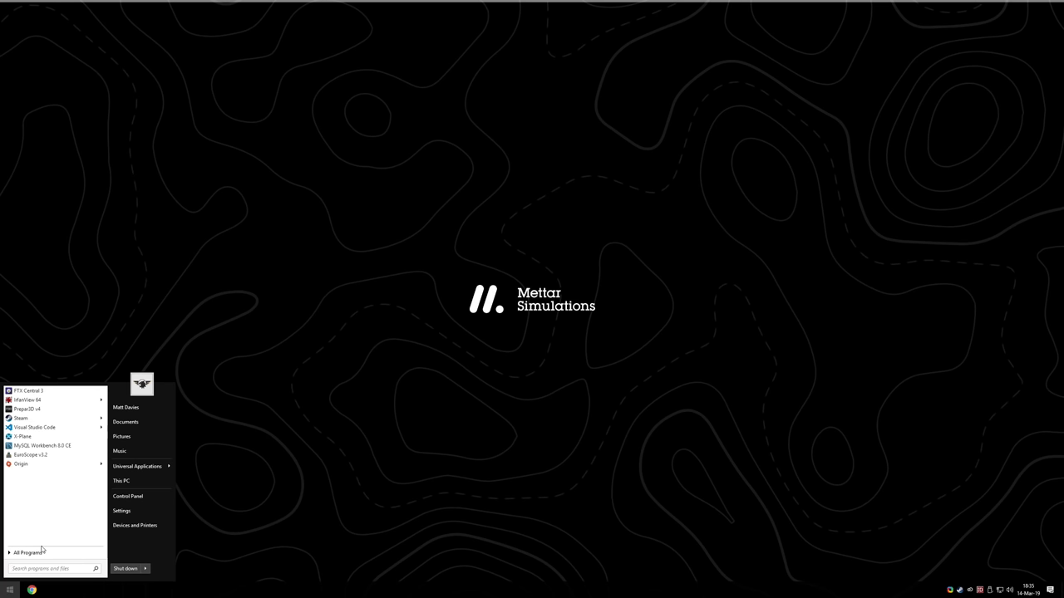
pyautogui.click(38, 551)
pyautogui.scroll(-5, 52, 531)
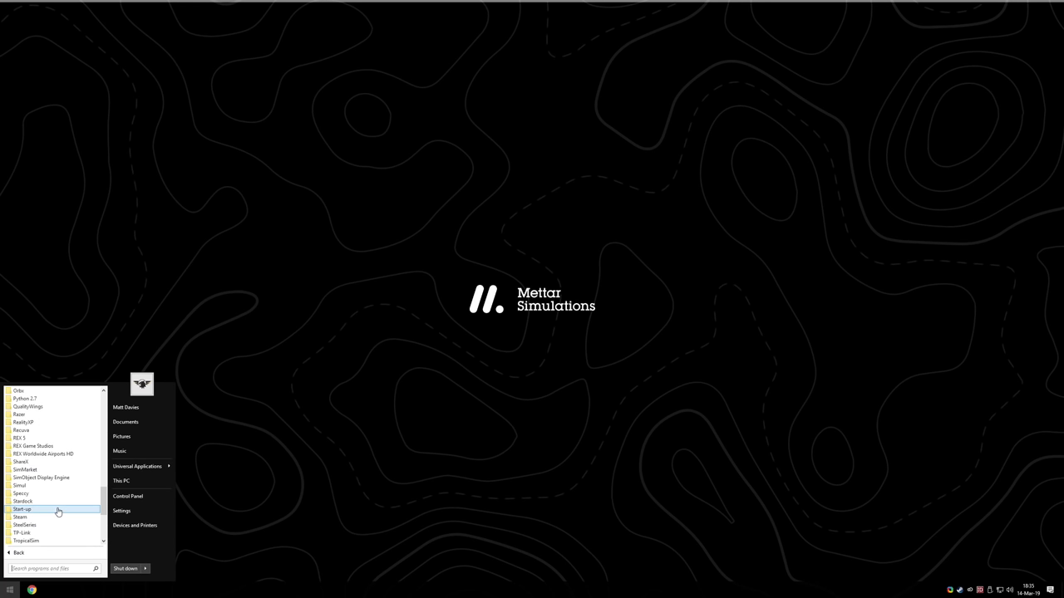
pyautogui.click(50, 447)
pyautogui.click(20, 438)
pyautogui.click(42, 447)
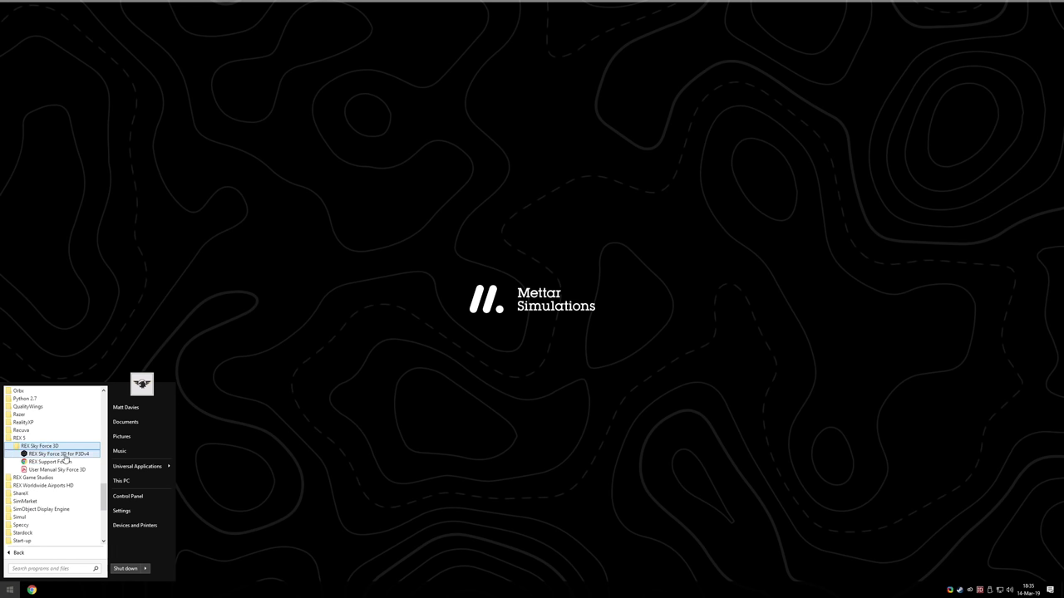
pyautogui.click(63, 453)
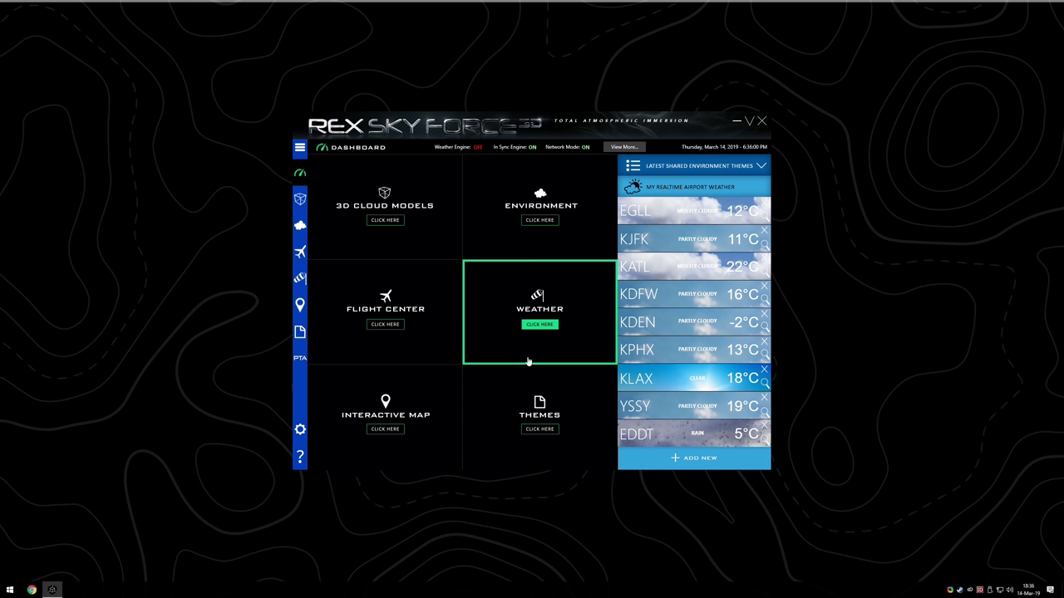
# Open the saved themes and view the texture sets of THOPAT 3.0, COOL, AVIATIONLADS COLD SEASON and DEFAULT
pyautogui.click(302, 149)
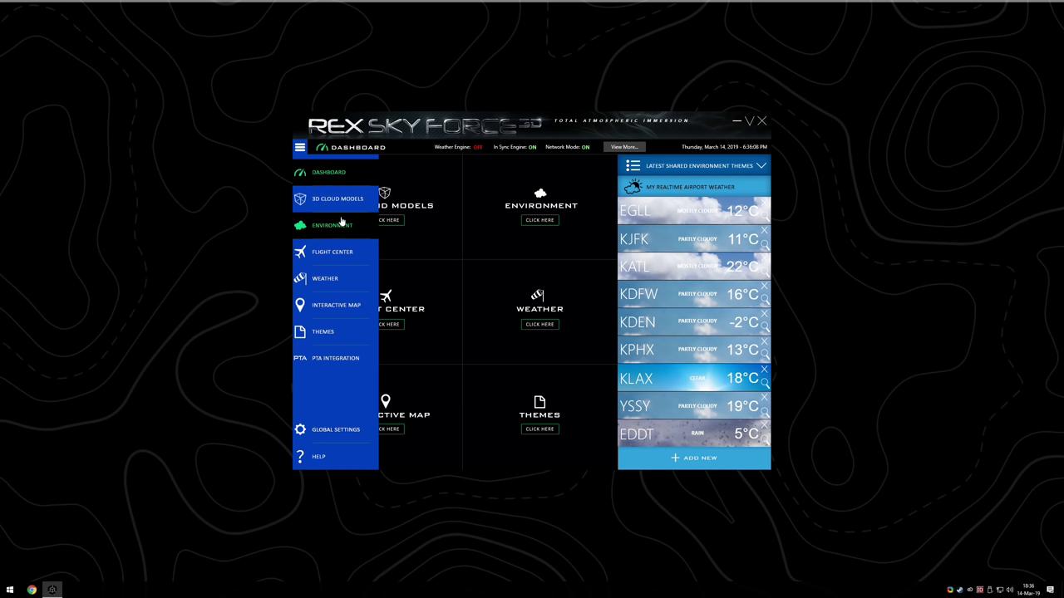
pyautogui.click(351, 333)
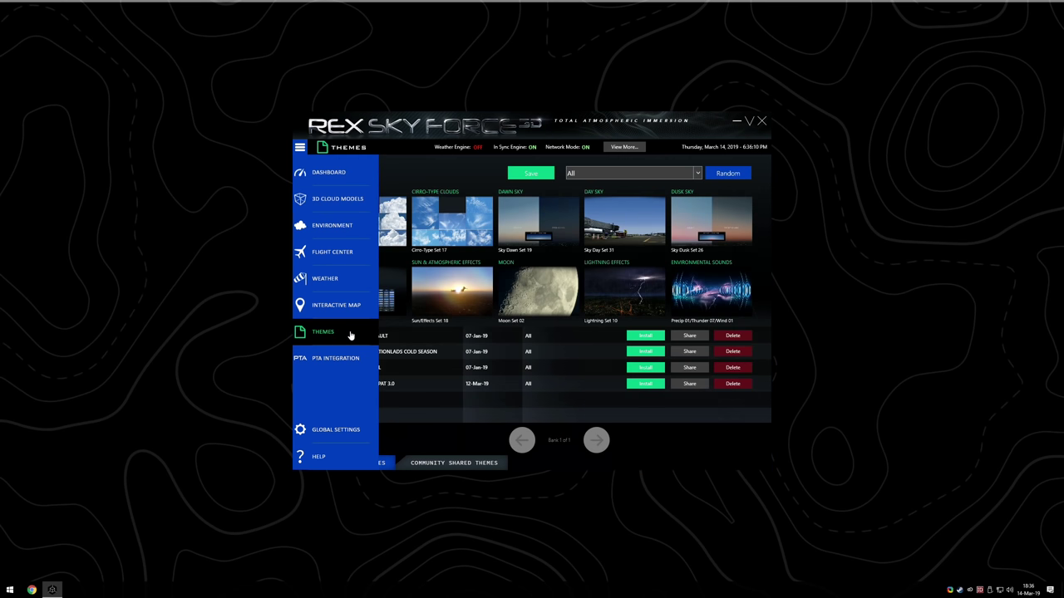
pyautogui.click(301, 148)
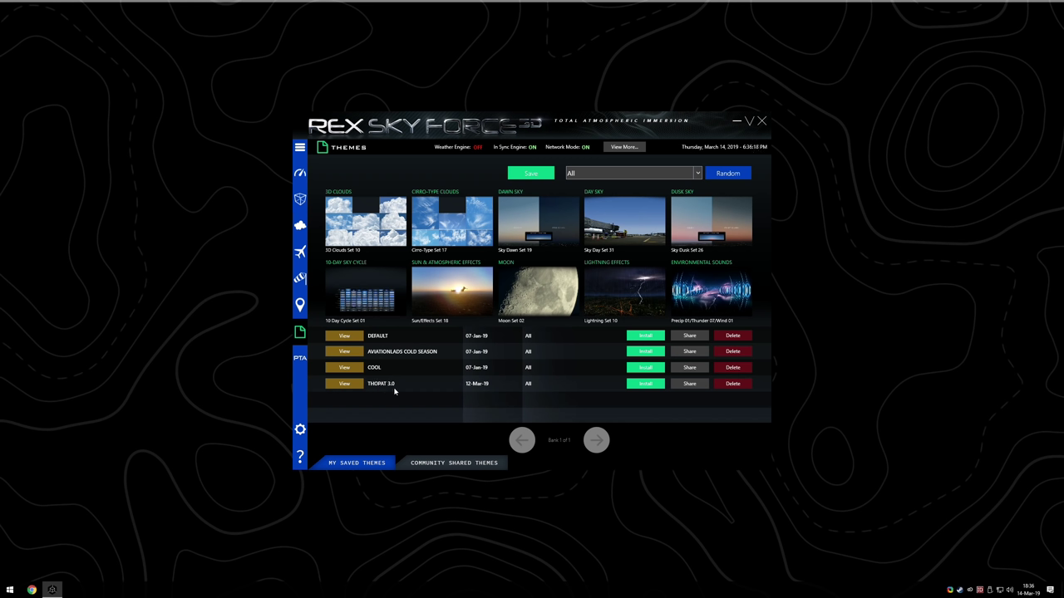
pyautogui.click(344, 384)
pyautogui.click(344, 368)
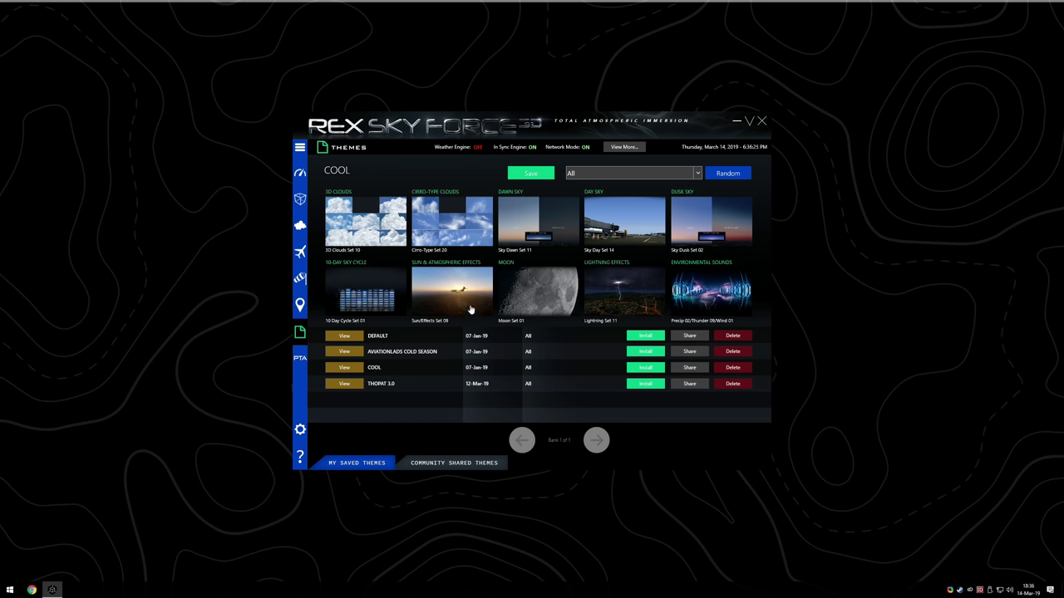
pyautogui.click(344, 351)
pyautogui.click(344, 336)
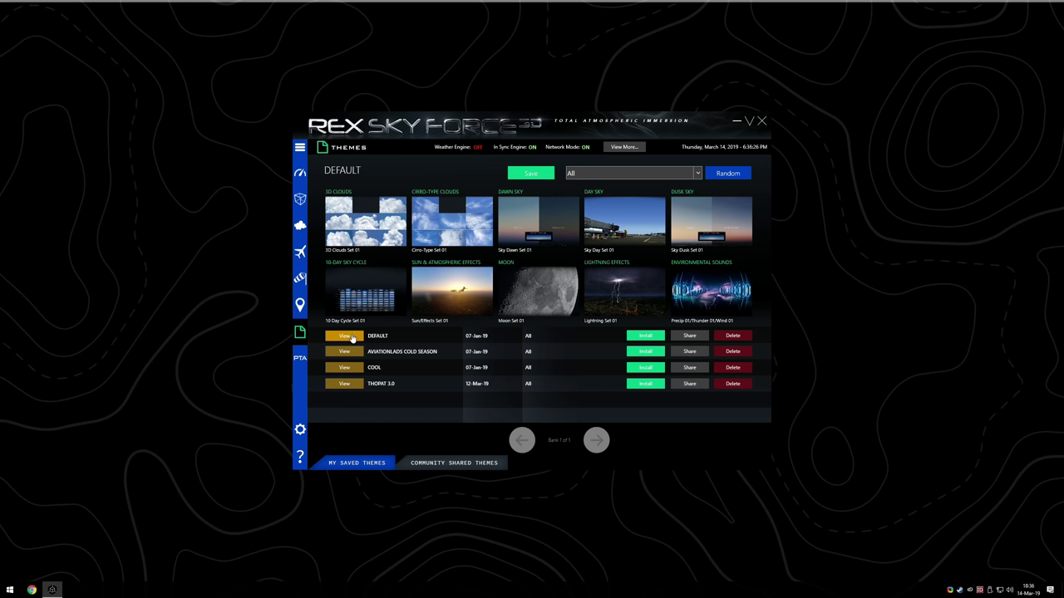
pyautogui.click(349, 352)
pyautogui.click(344, 336)
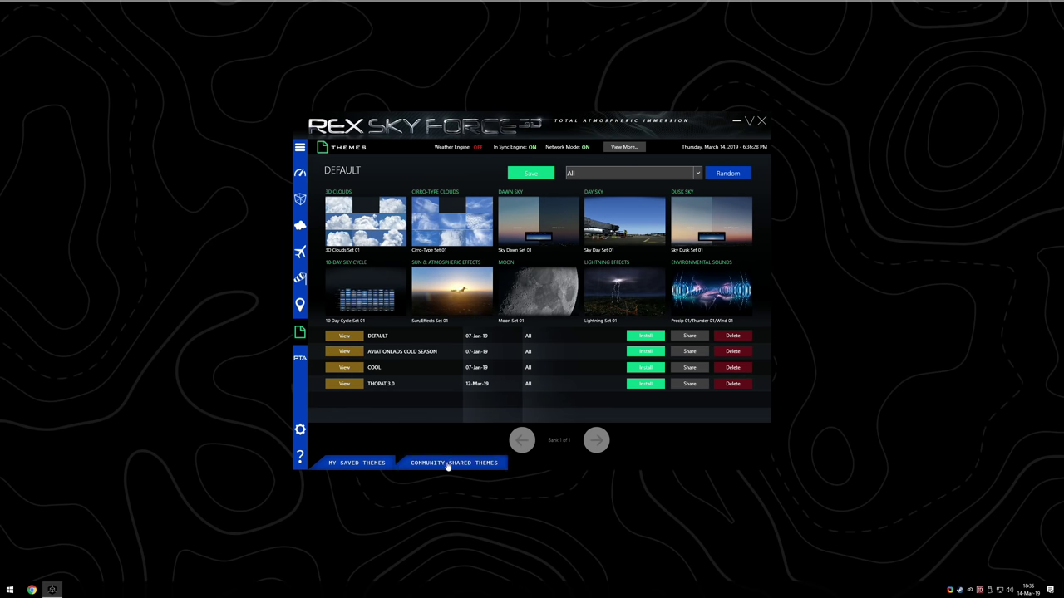
# View the first two community shared themes, and go back to view the saved THOPAT 3.0 theme
pyautogui.click(445, 468)
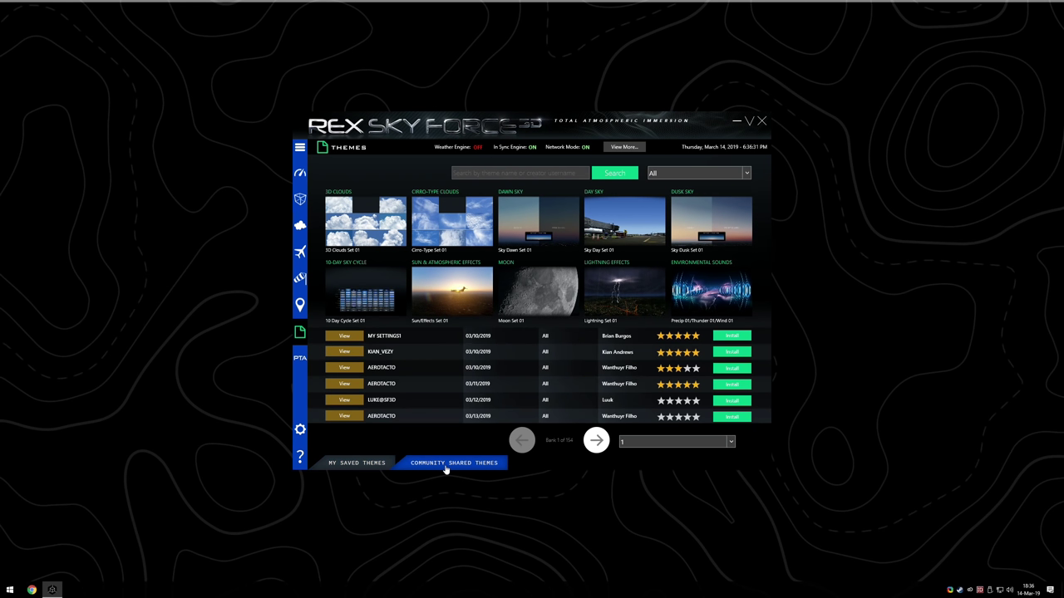
pyautogui.click(347, 337)
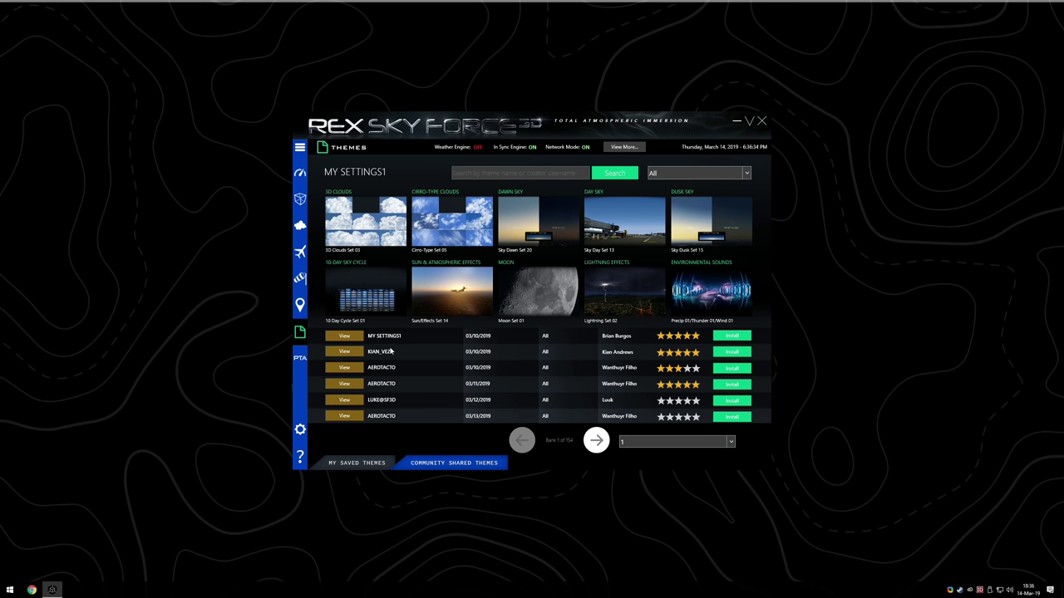
pyautogui.click(342, 353)
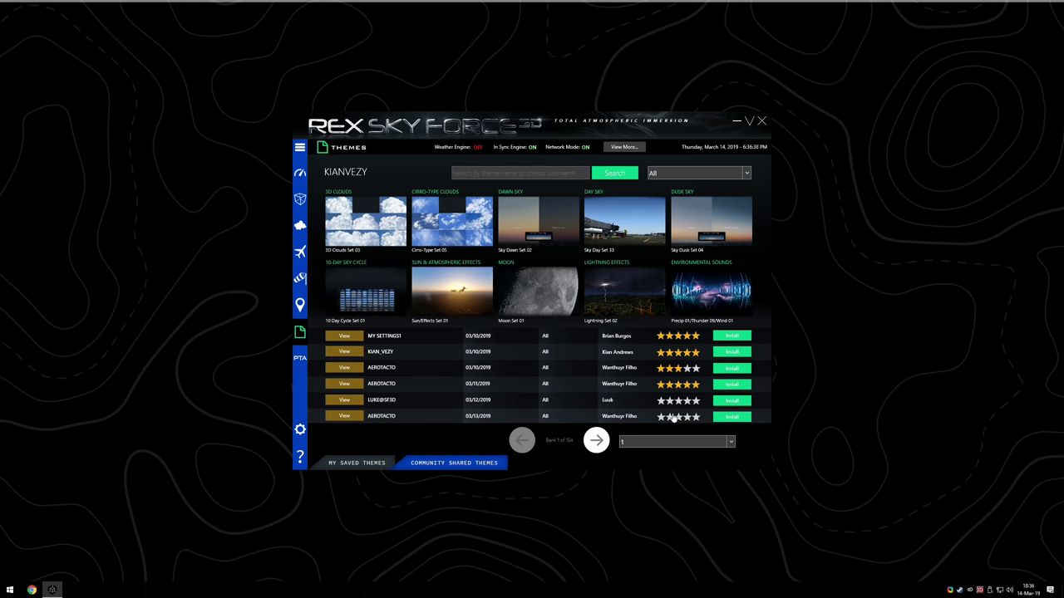
pyautogui.click(365, 463)
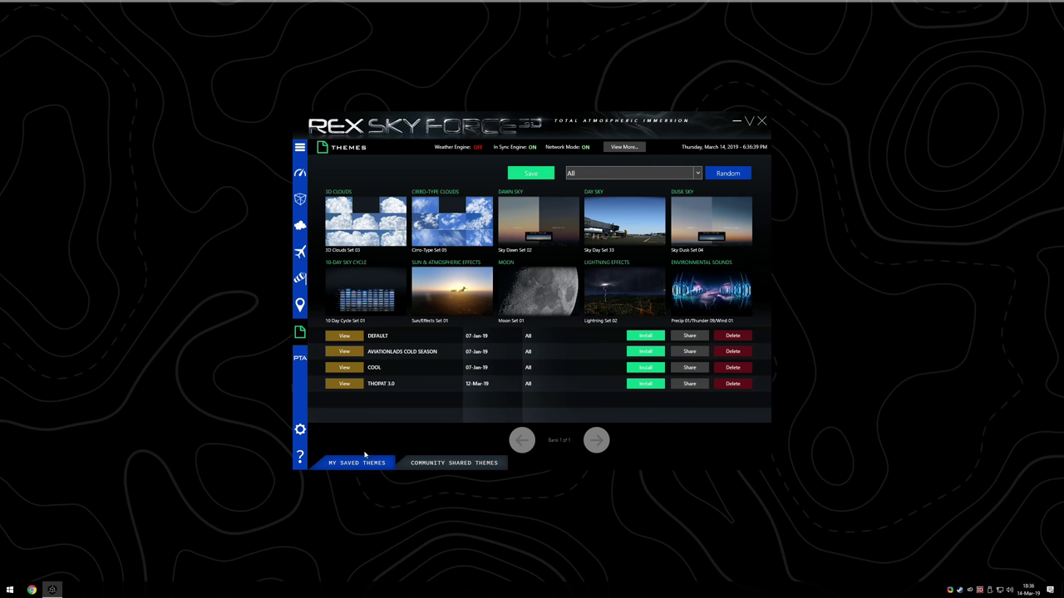
pyautogui.click(344, 384)
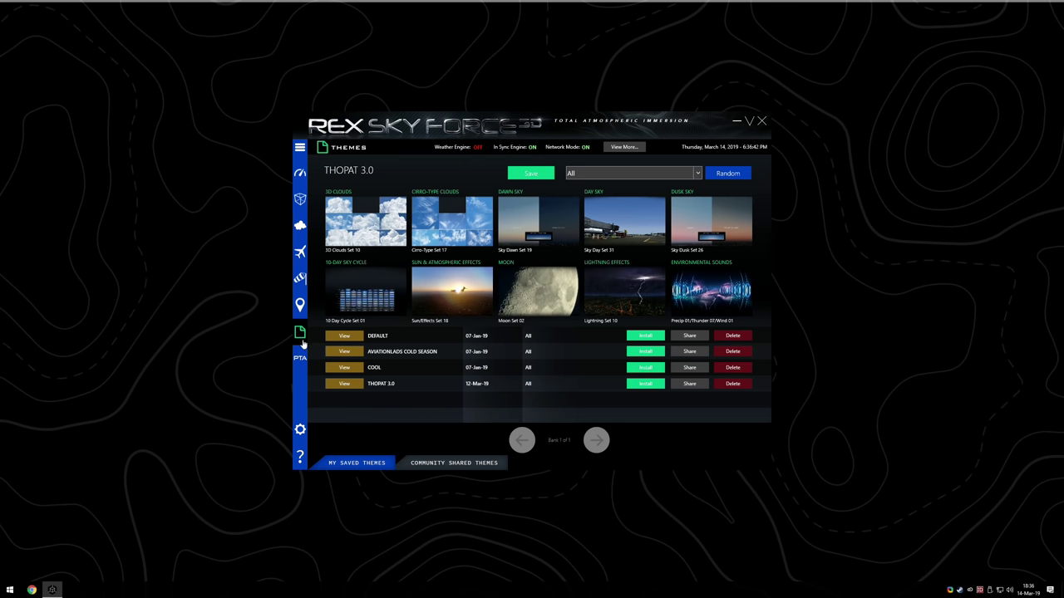
# Open PTA Integration and preview the Myanmar, Seasonal Favorite and Muted Atmospheres presets in the third bank
pyautogui.click(300, 147)
pyautogui.click(353, 359)
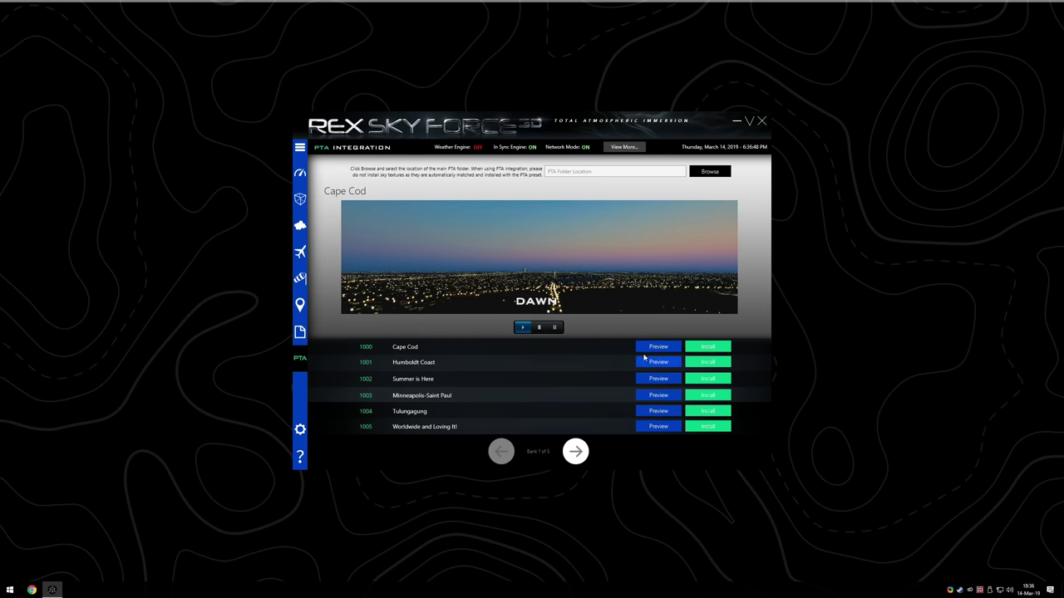
pyautogui.click(582, 454)
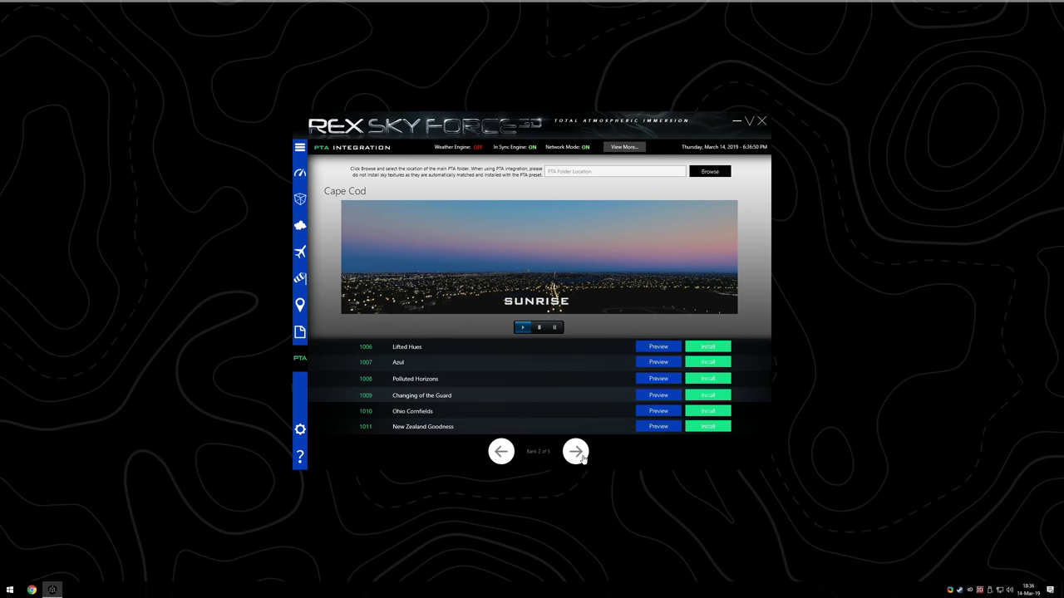
pyautogui.click(579, 455)
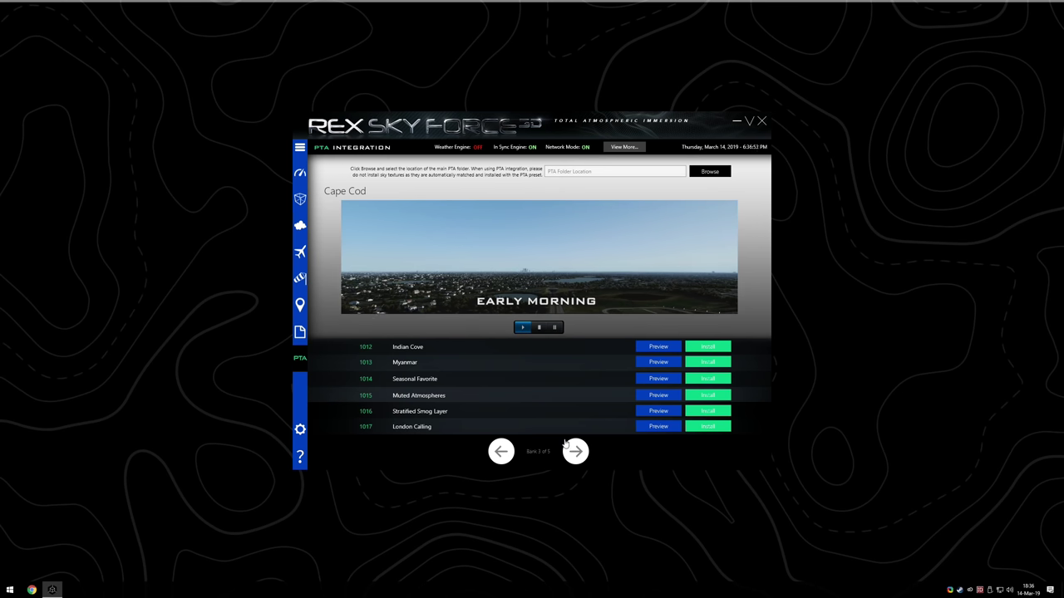
pyautogui.click(657, 361)
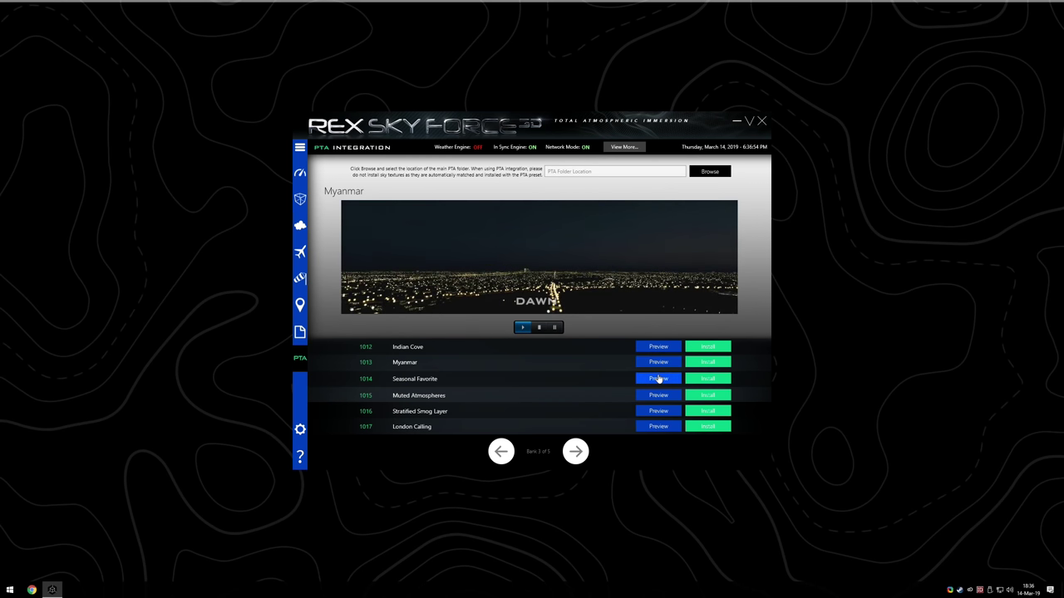
pyautogui.click(659, 378)
pyautogui.click(659, 395)
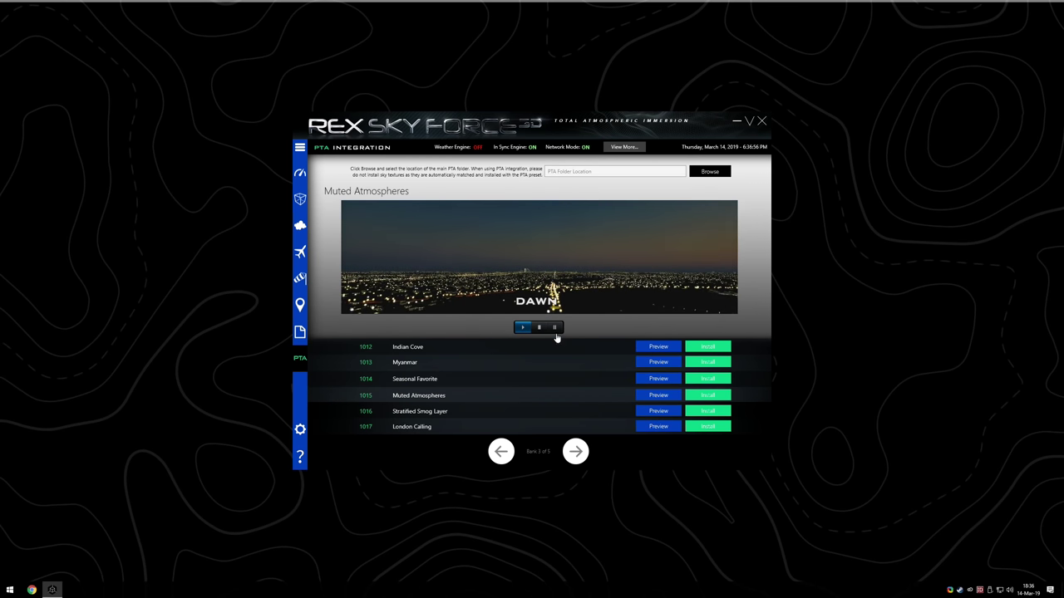
# Browse the remaining PTA preset banks, preview Now THIS is Cool!, and return to the fourth bank
pyautogui.click(576, 451)
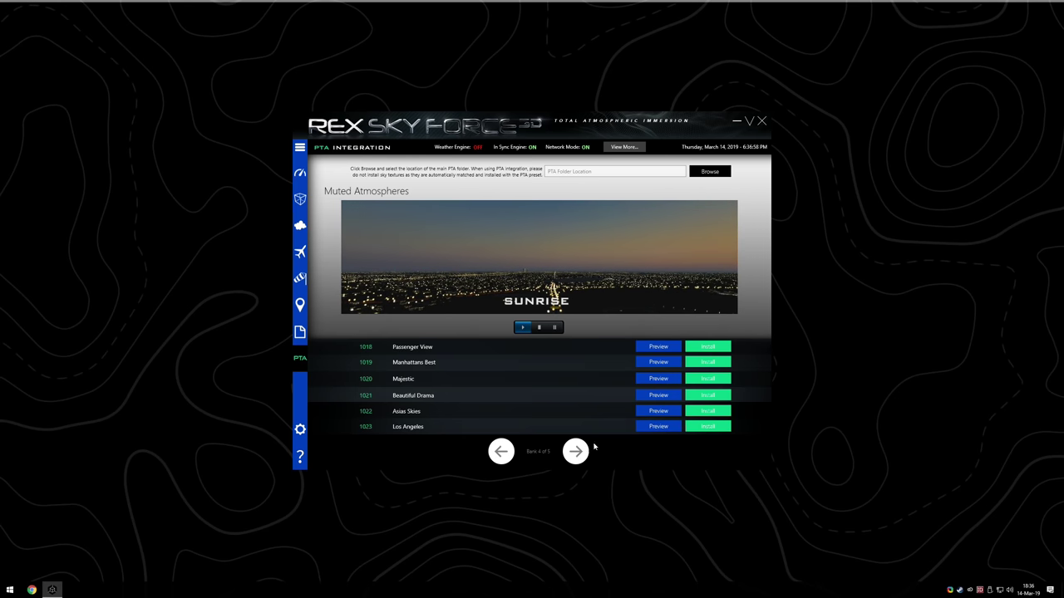
pyautogui.click(576, 450)
pyautogui.click(501, 452)
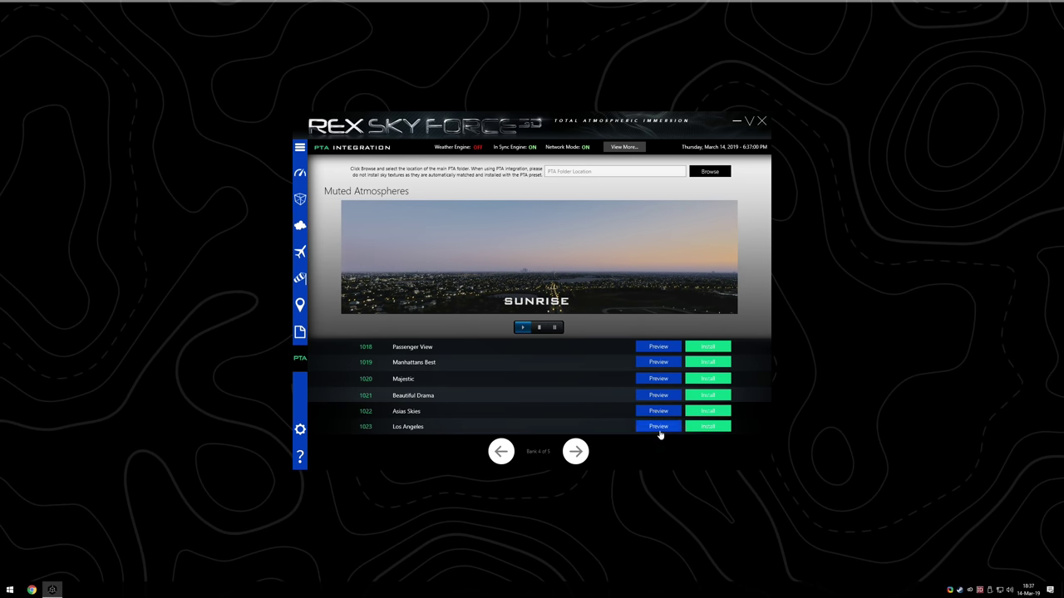
pyautogui.click(576, 450)
pyautogui.click(652, 353)
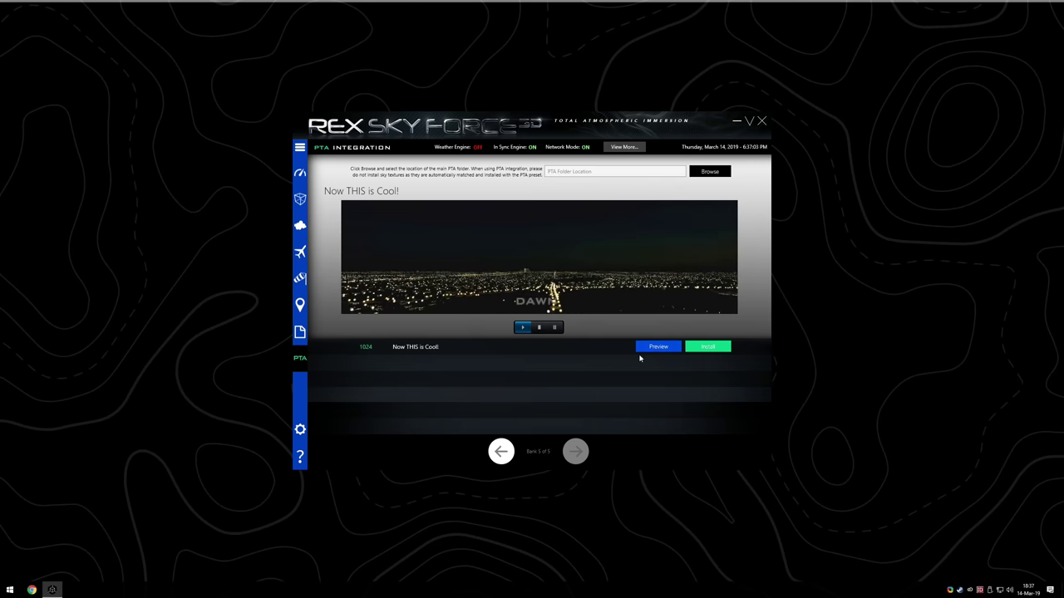
pyautogui.click(501, 451)
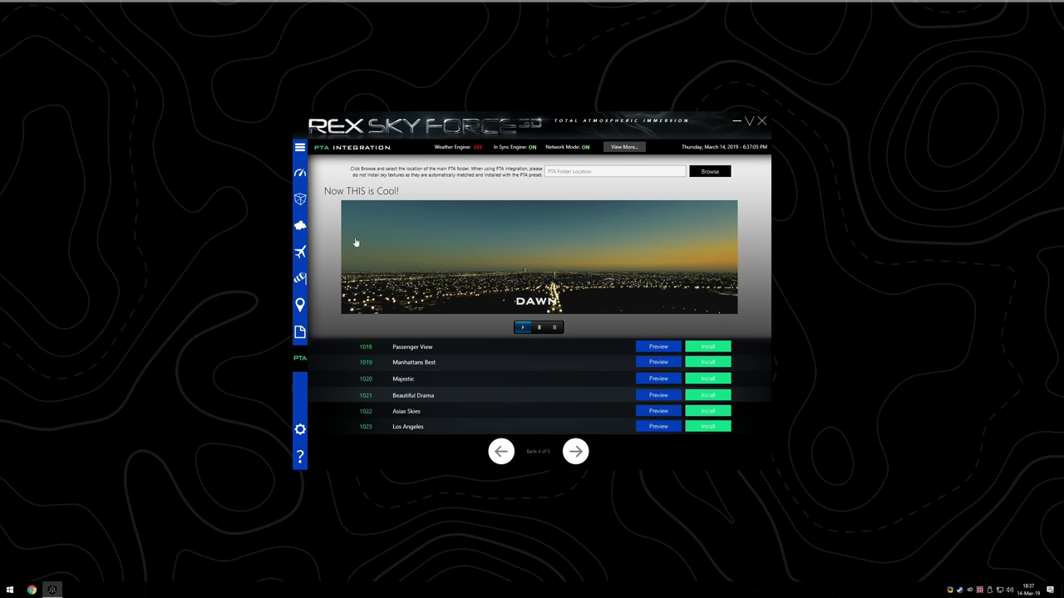
# Exit REX Sky Force 3D and acknowledge the backup of the settings and themes
pyautogui.click(300, 148)
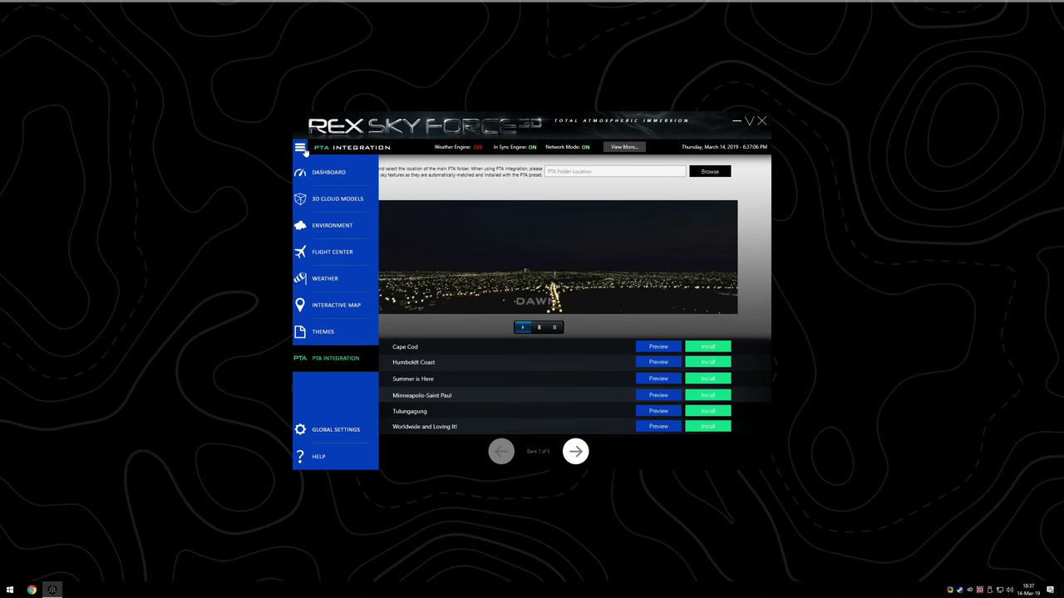
pyautogui.click(300, 148)
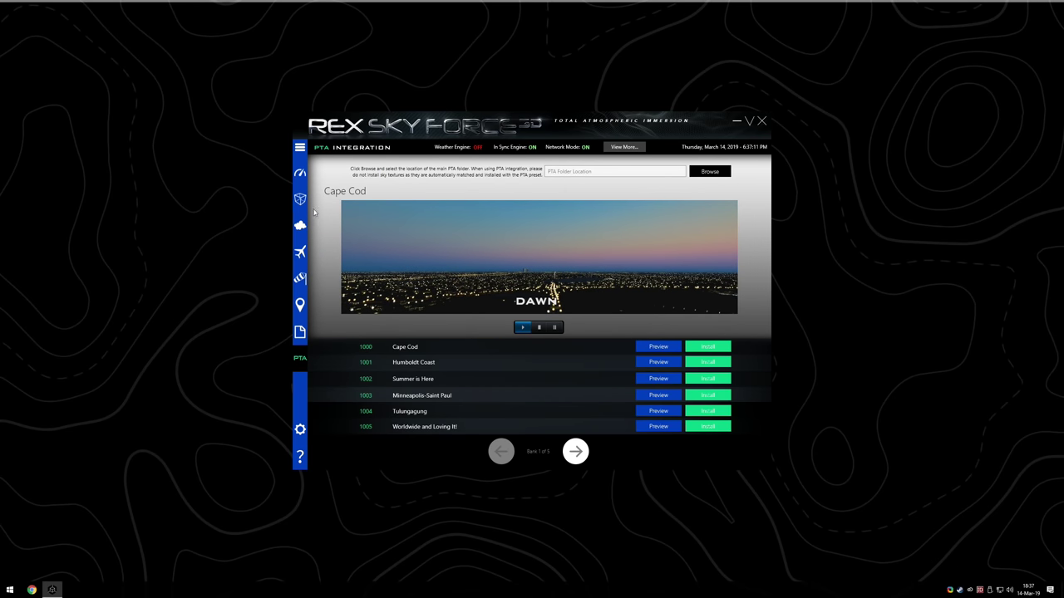
pyautogui.click(300, 148)
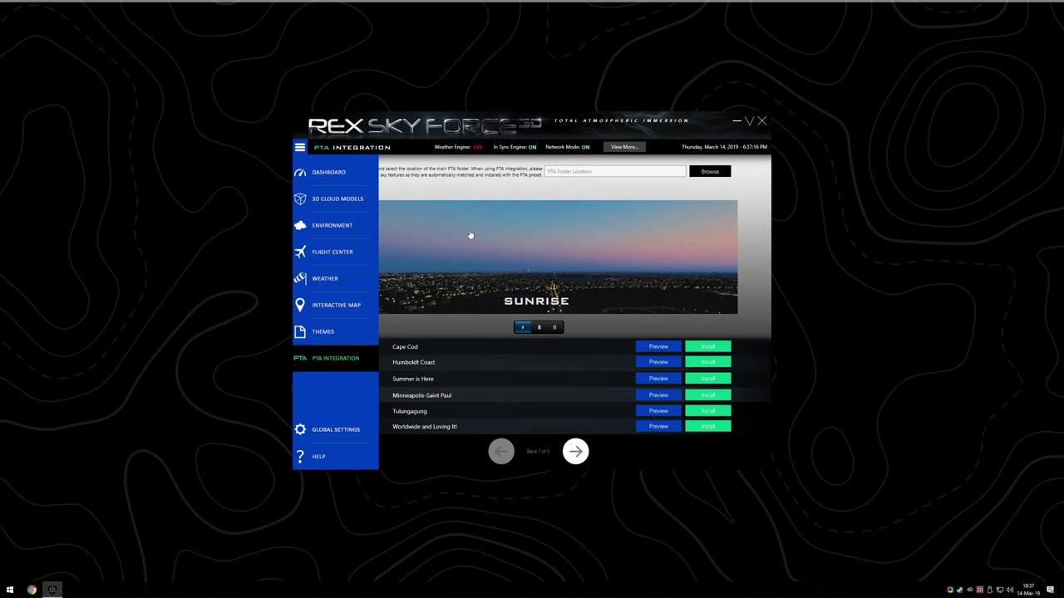
pyautogui.click(761, 122)
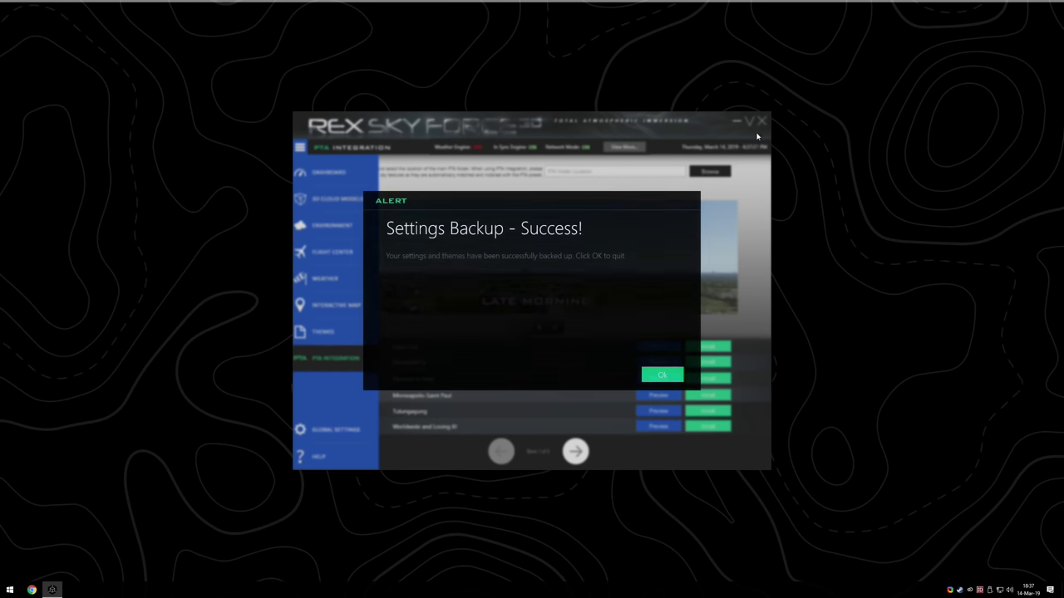
pyautogui.click(654, 376)
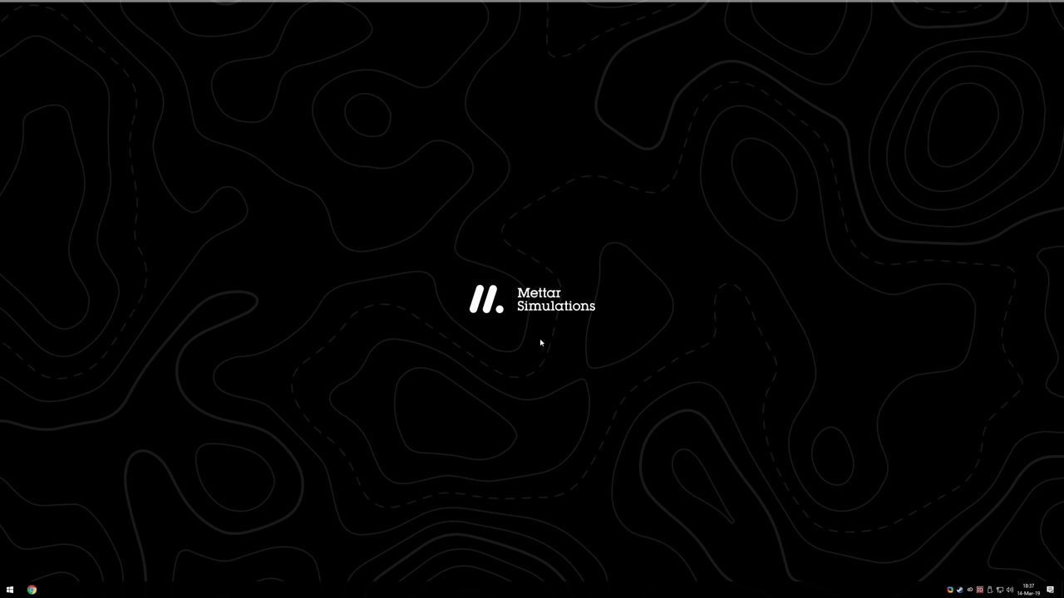
# Launch PTA.exe from the PTA folder in Documents and look through its tweak list down to HDR & Post-processing
pyautogui.click(10, 590)
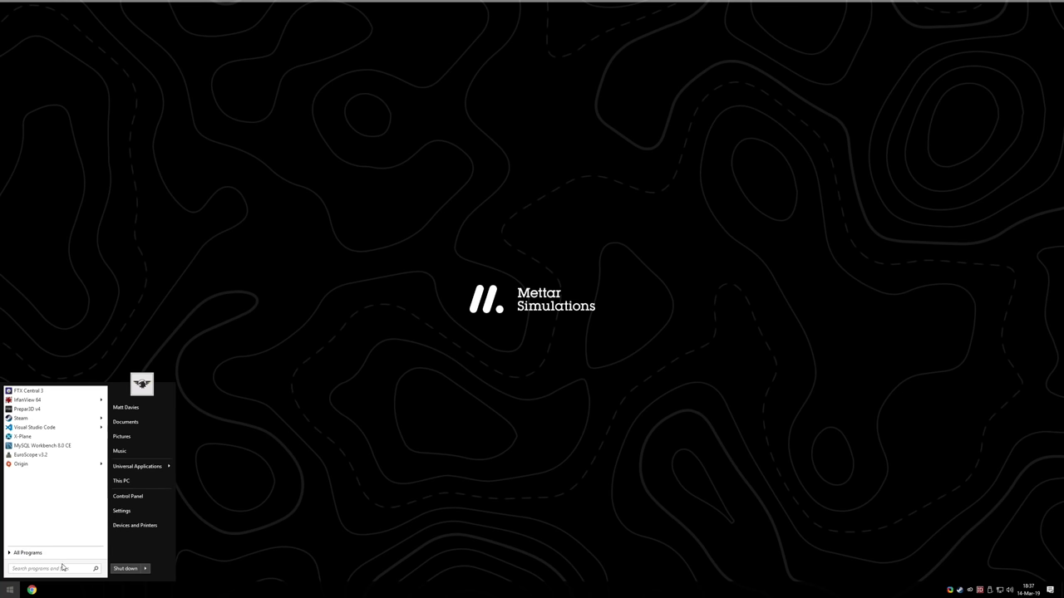
pyautogui.click(145, 480)
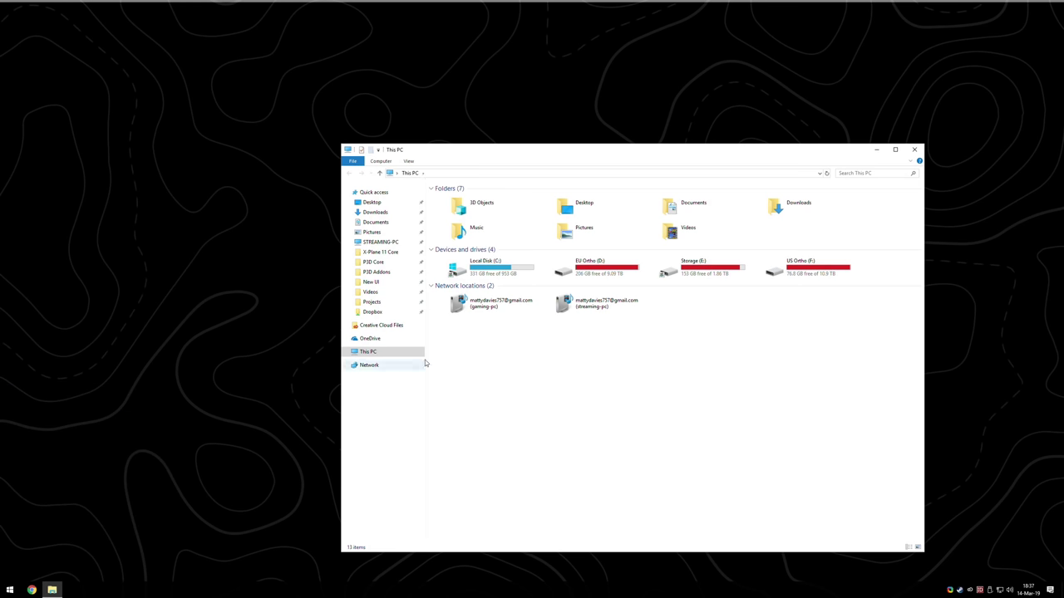
pyautogui.click(380, 222)
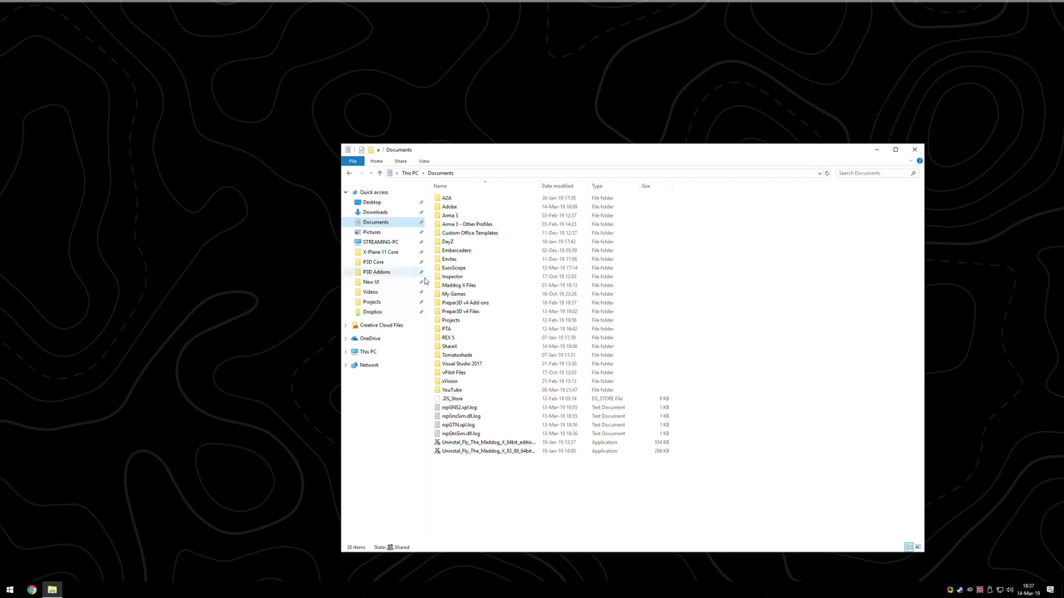
pyautogui.doubleClick(510, 328)
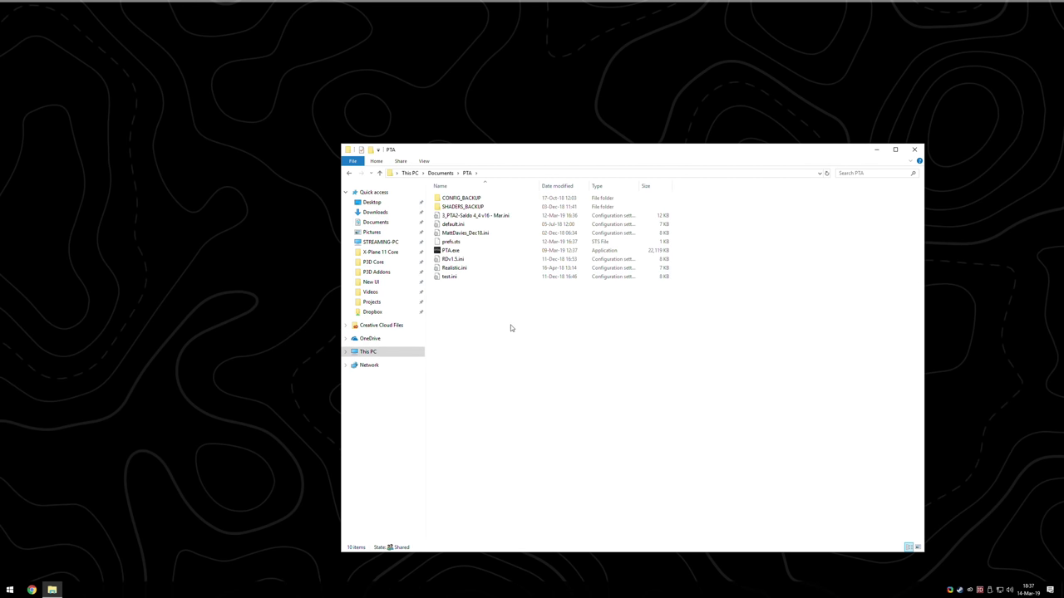
pyautogui.rightClick(457, 251)
pyautogui.click(477, 263)
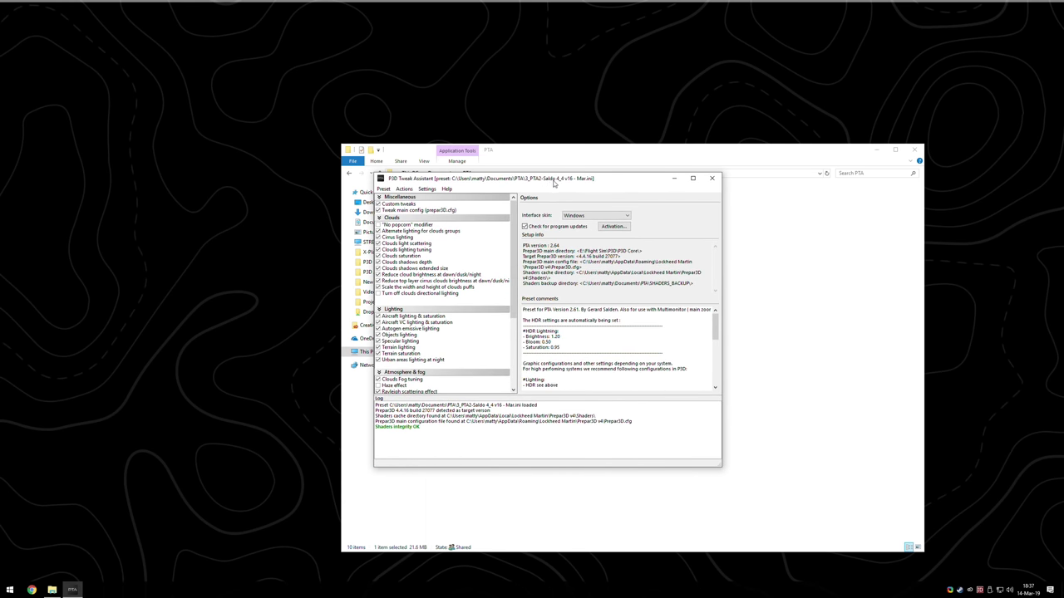
pyautogui.moveTo(515, 224); pyautogui.dragTo(509, 488)
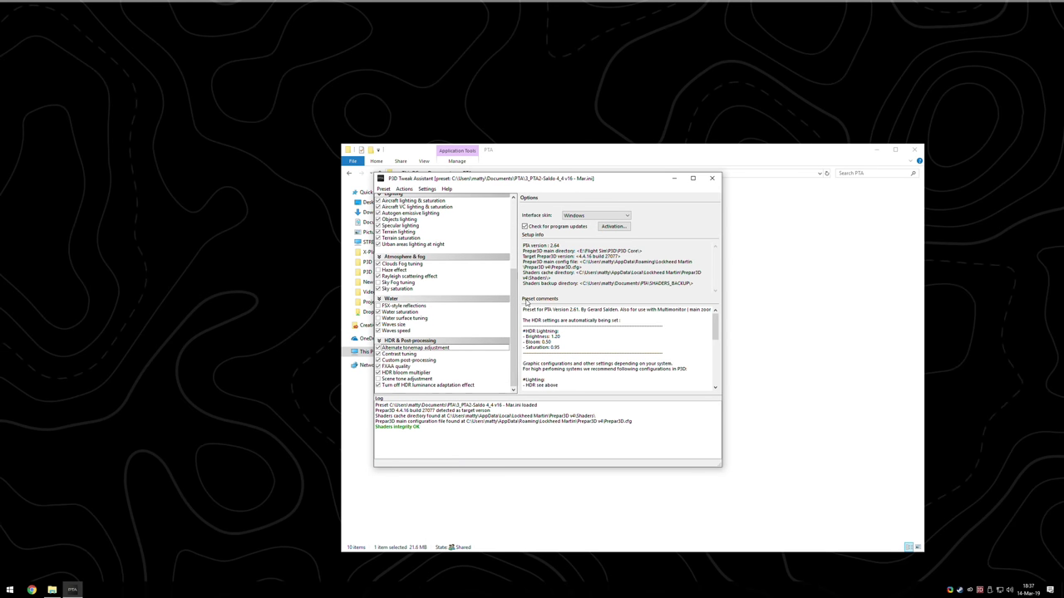
# Load the preset 3_PTA2-Saldo 4_4 v16 - Mar.ini from the PTA folder in the tweak assistant
pyautogui.moveTo(516, 299); pyautogui.dragTo(519, 235)
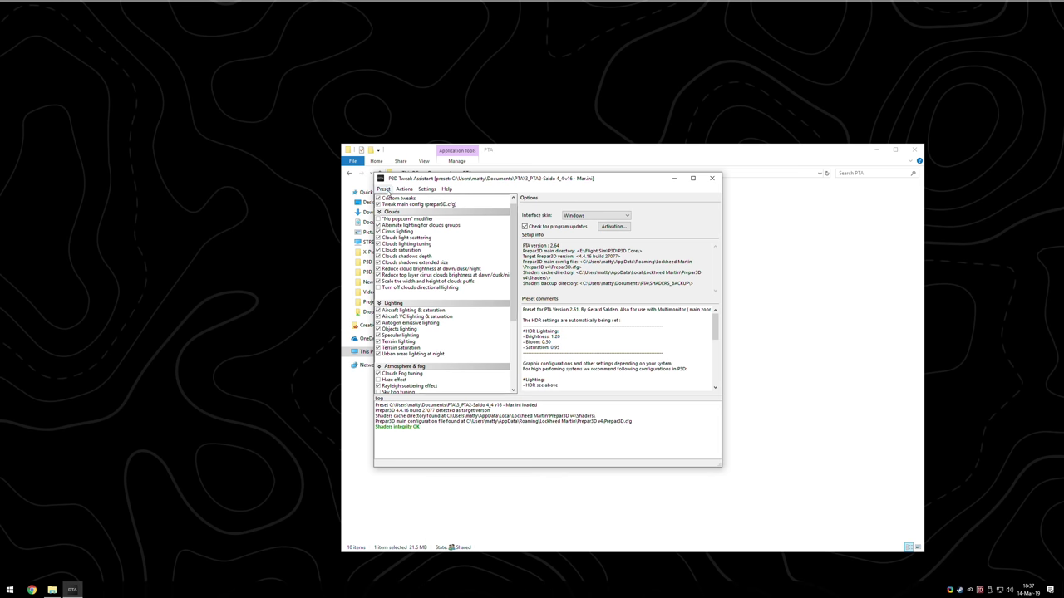
pyautogui.click(382, 190)
pyautogui.moveTo(402, 190)
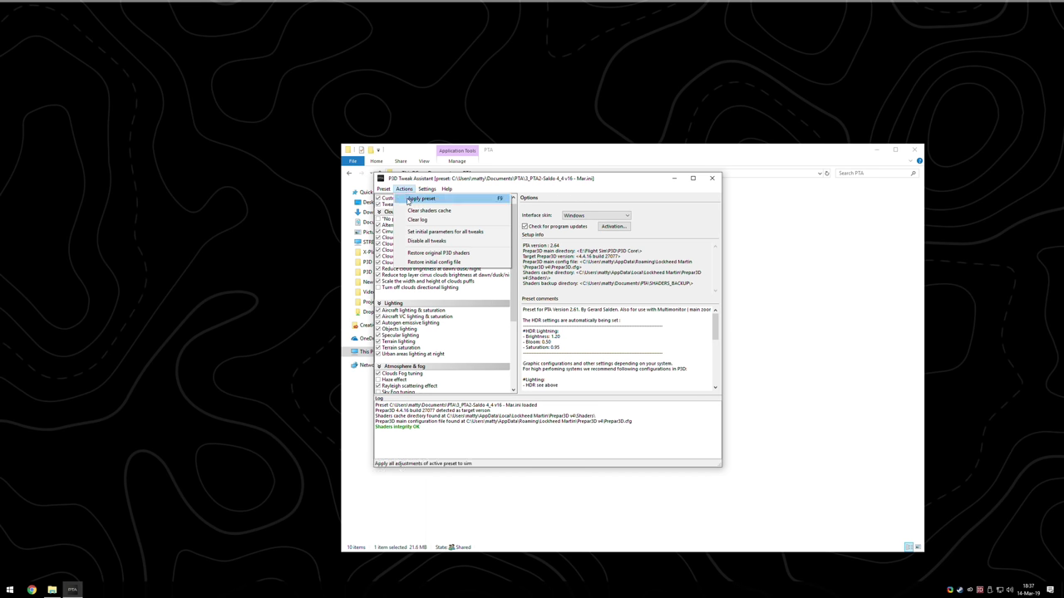
pyautogui.click(393, 208)
pyautogui.click(492, 268)
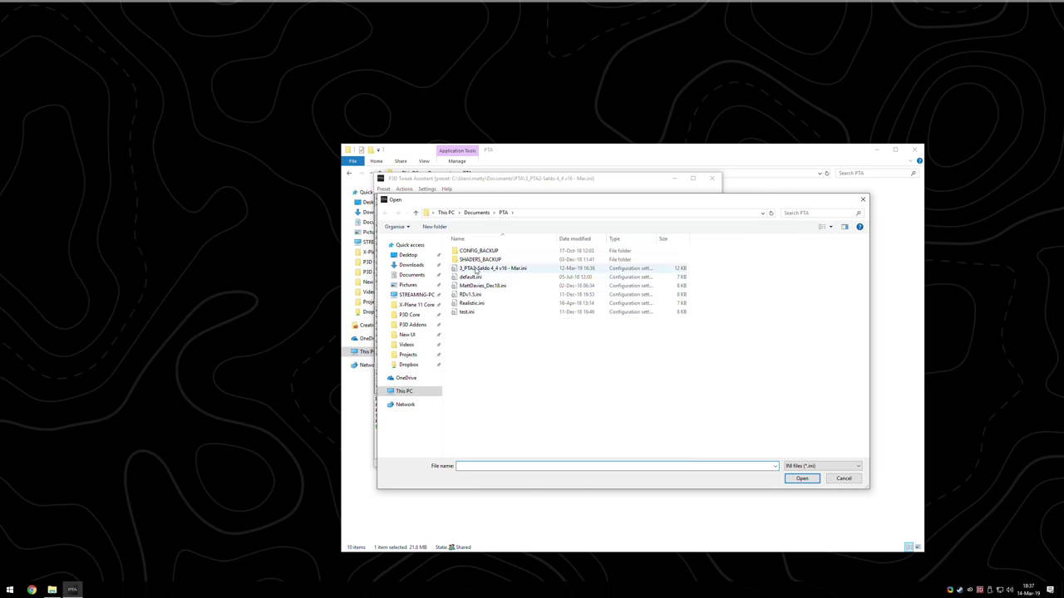
pyautogui.click(801, 478)
# Apply the active preset to the simulator, review the log to its end, and exit the tweak assistant
pyautogui.click(404, 188)
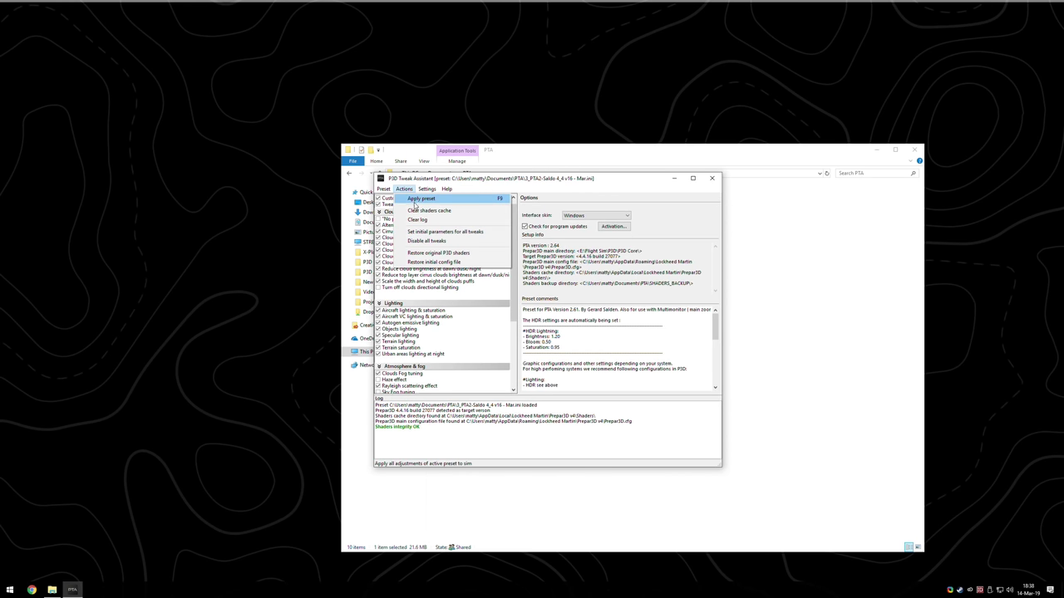
pyautogui.click(415, 201)
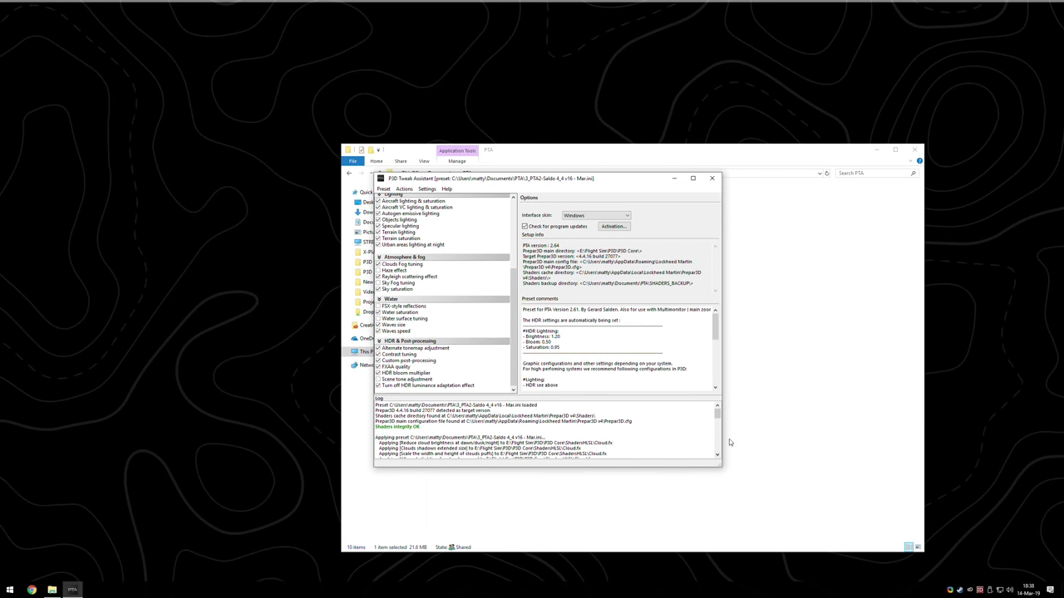
pyautogui.moveTo(717, 418); pyautogui.dragTo(717, 446)
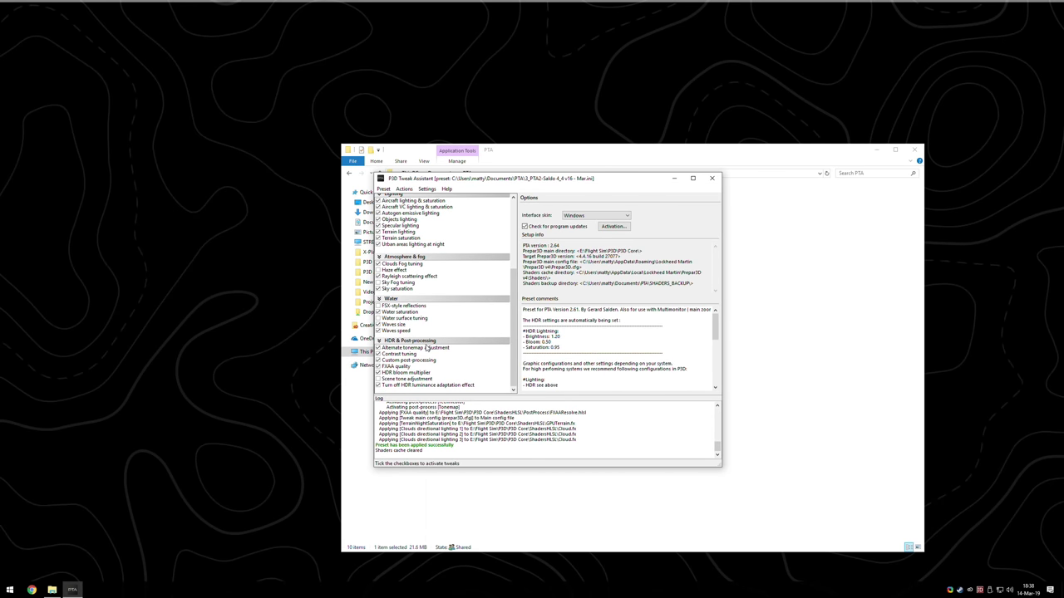
pyautogui.click(710, 177)
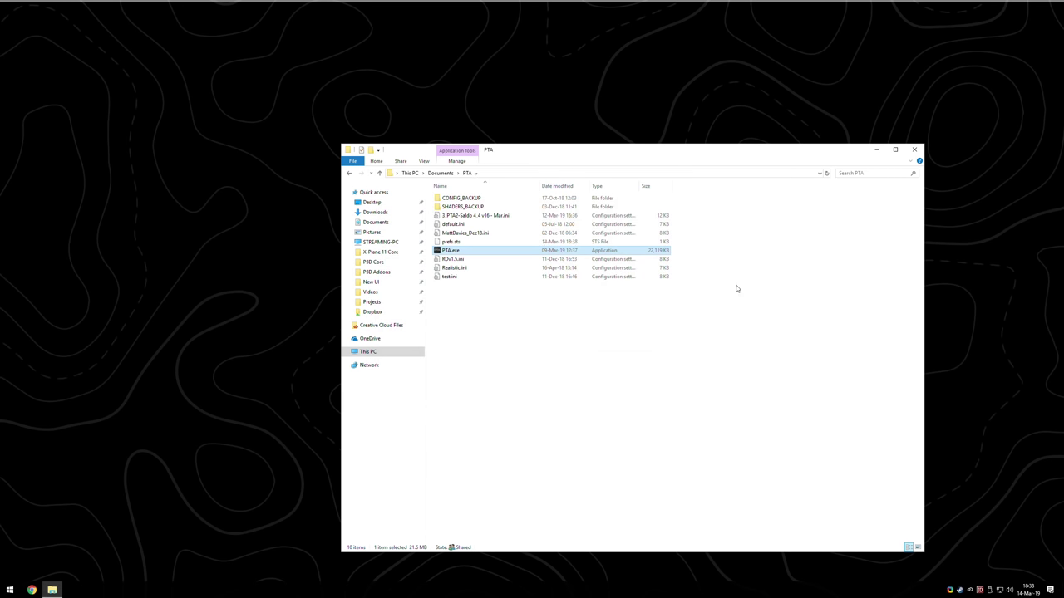
# Look into the Tomatoshade folder in Documents, point out the Envtex folder, and close the file window
pyautogui.hotkey('alt', 'Up')
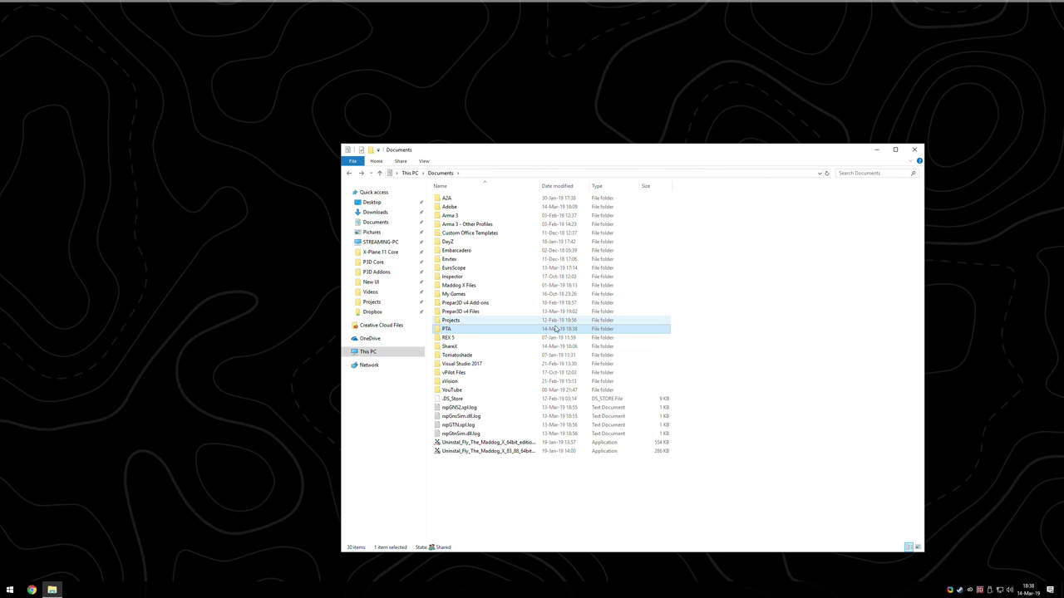
pyautogui.doubleClick(485, 355)
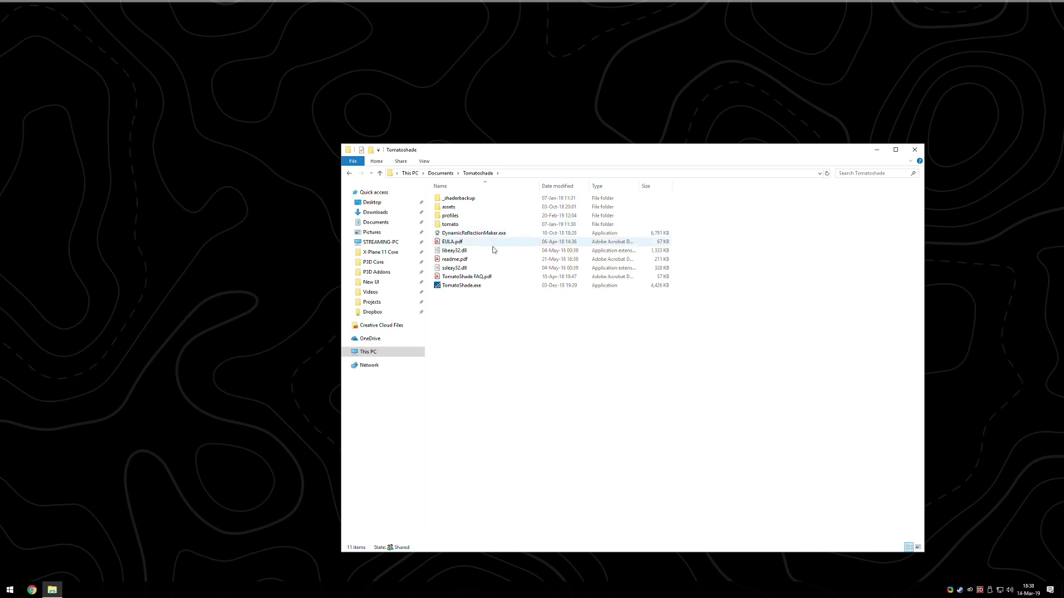
pyautogui.hotkey('alt', 'Up')
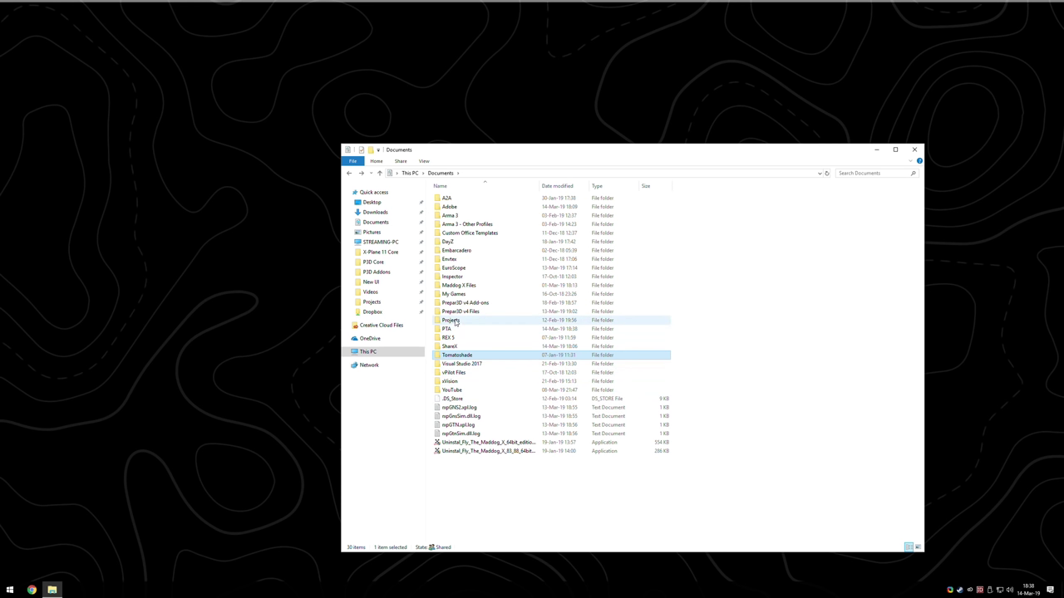
pyautogui.click(455, 260)
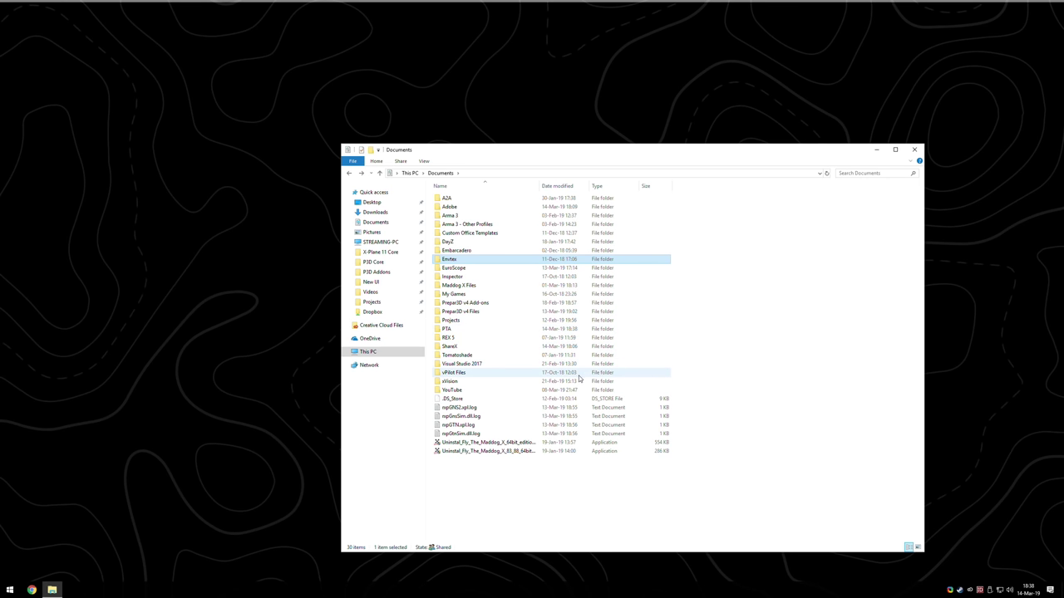
pyautogui.click(916, 151)
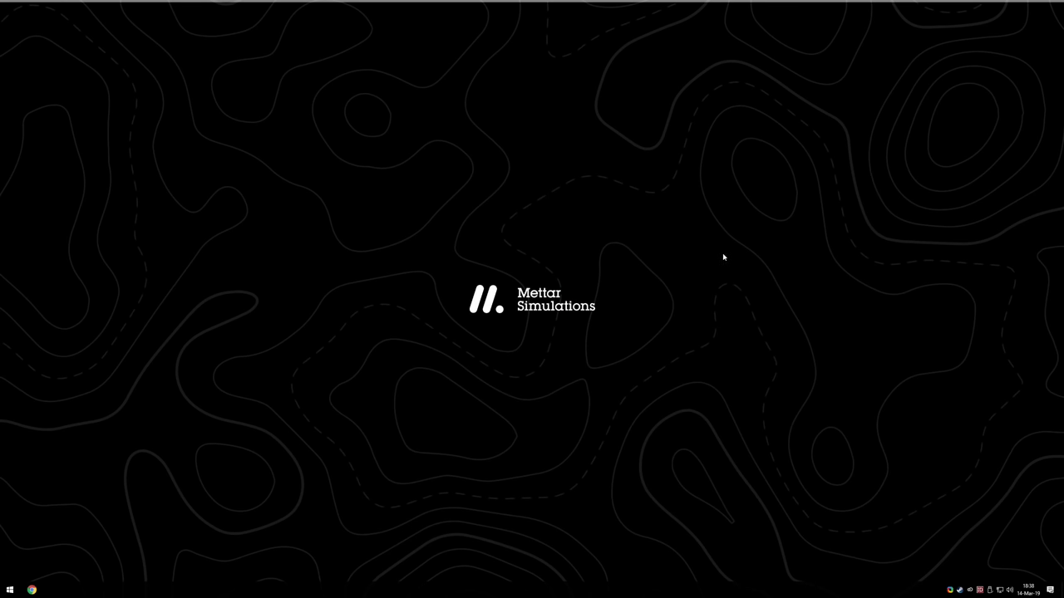
# Launch Prepar3D v4 and wait for its scenario setup screen
pyautogui.click(10, 588)
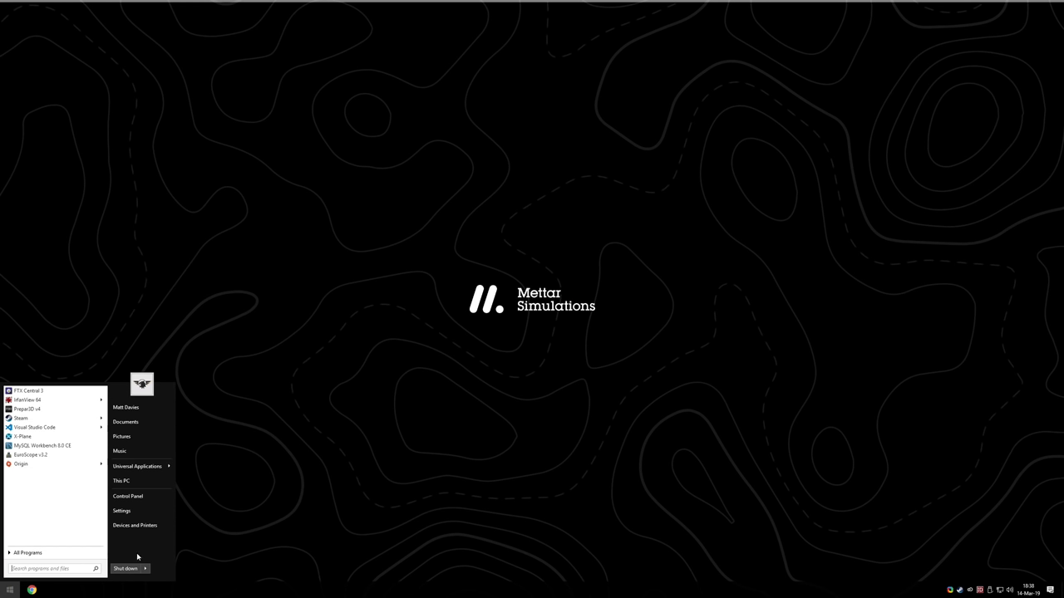
pyautogui.rightClick(42, 409)
pyautogui.click(78, 447)
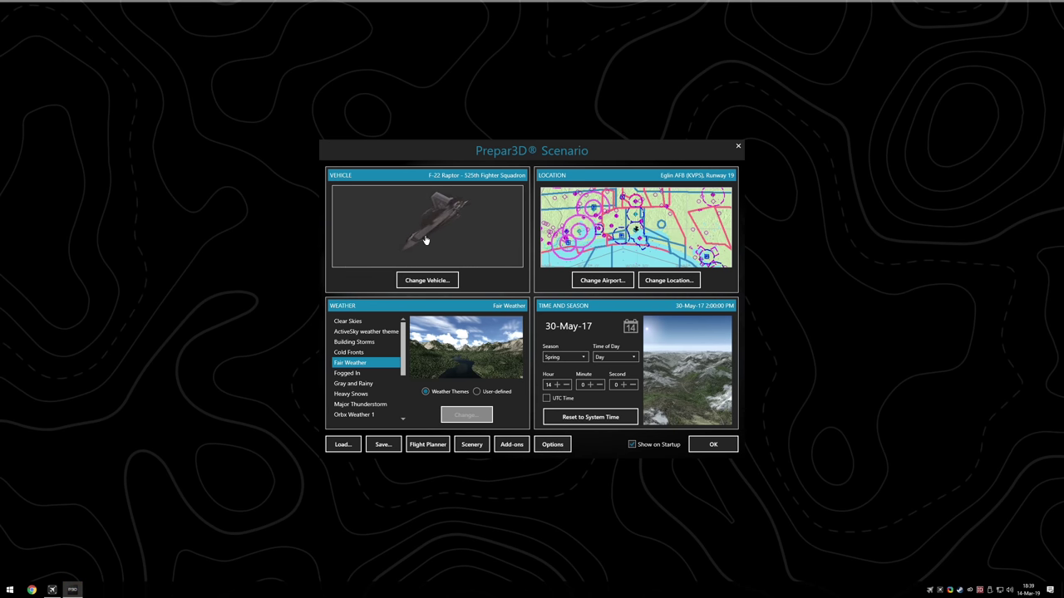
# Open the Prepar3D application options and choose PNG as the screenshot format
pyautogui.click(550, 444)
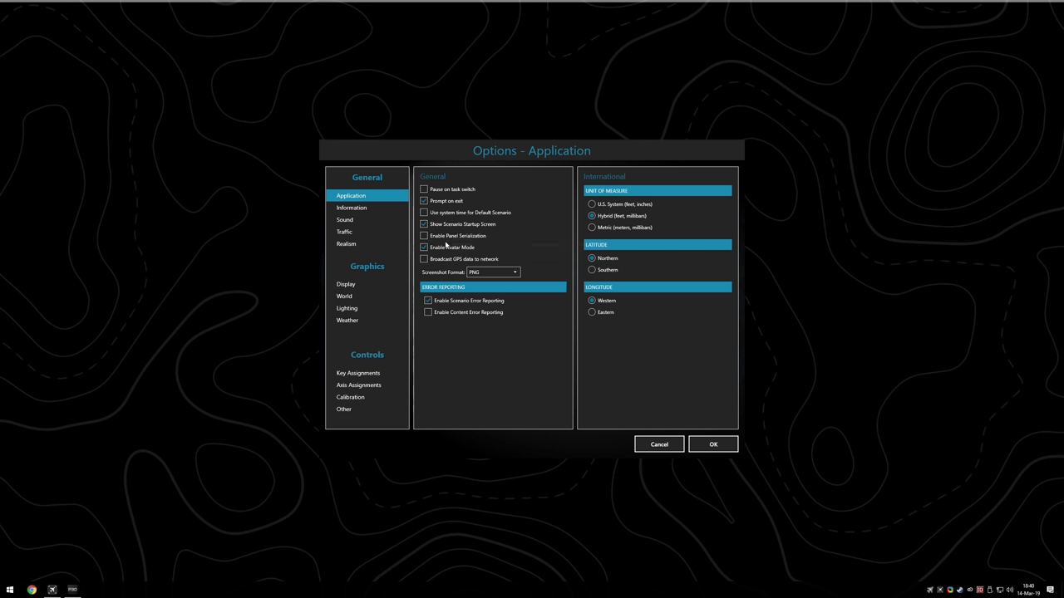
pyautogui.click(478, 272)
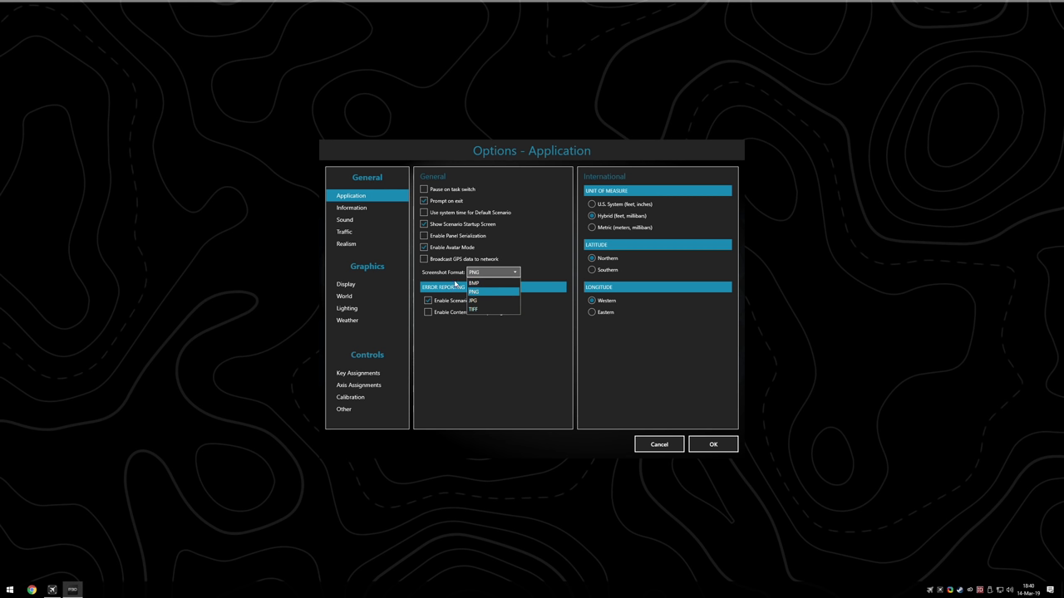
pyautogui.click(477, 292)
# Switch to File Explorer and open the Prepar3D v4 Files screenshot folder within Pictures
pyautogui.rightClick(10, 589)
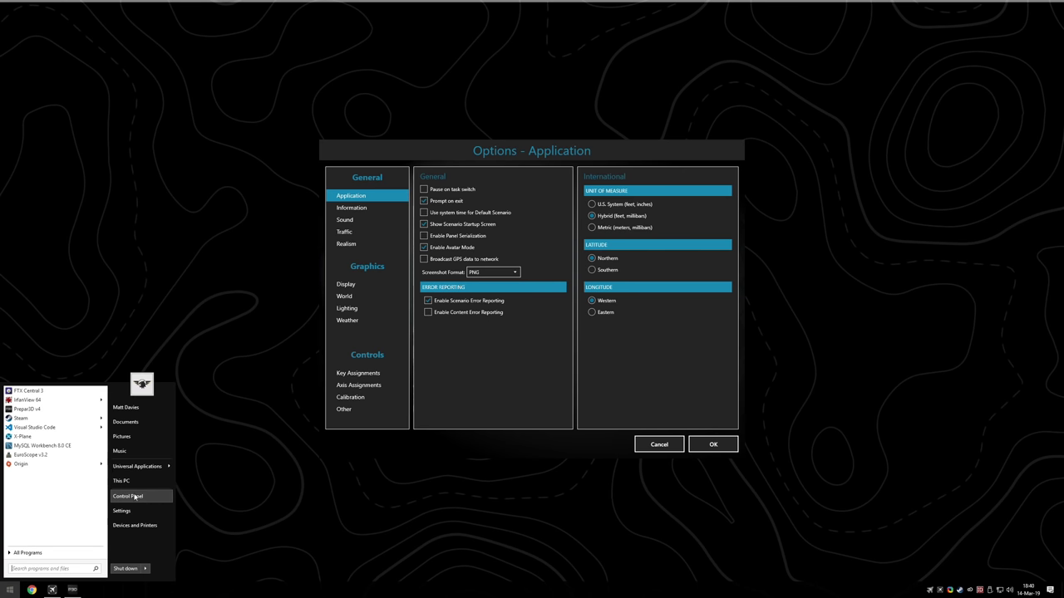
pyautogui.click(137, 491)
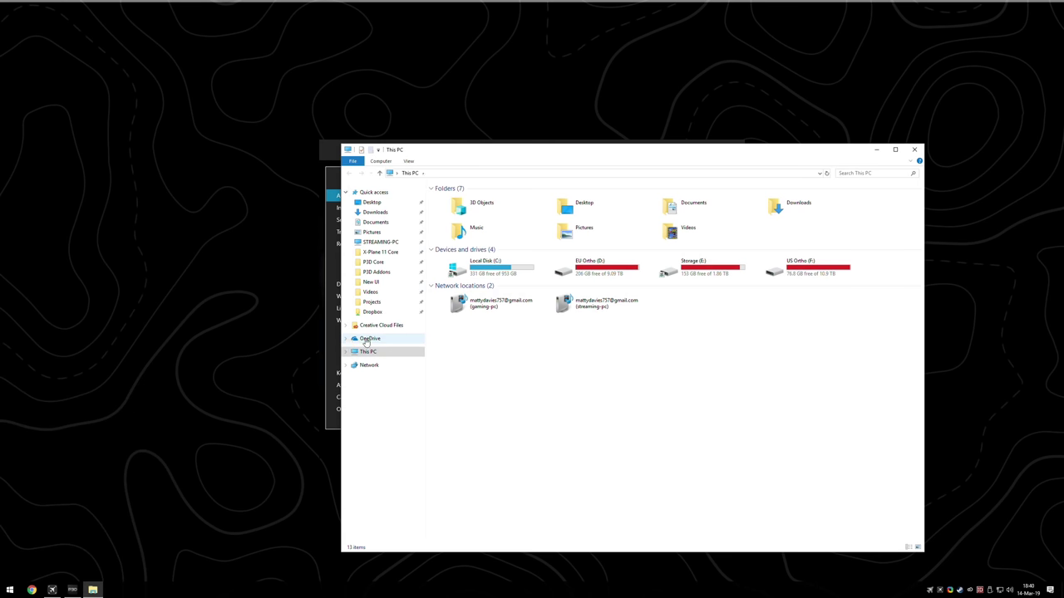
pyautogui.click(372, 233)
pyautogui.doubleClick(543, 208)
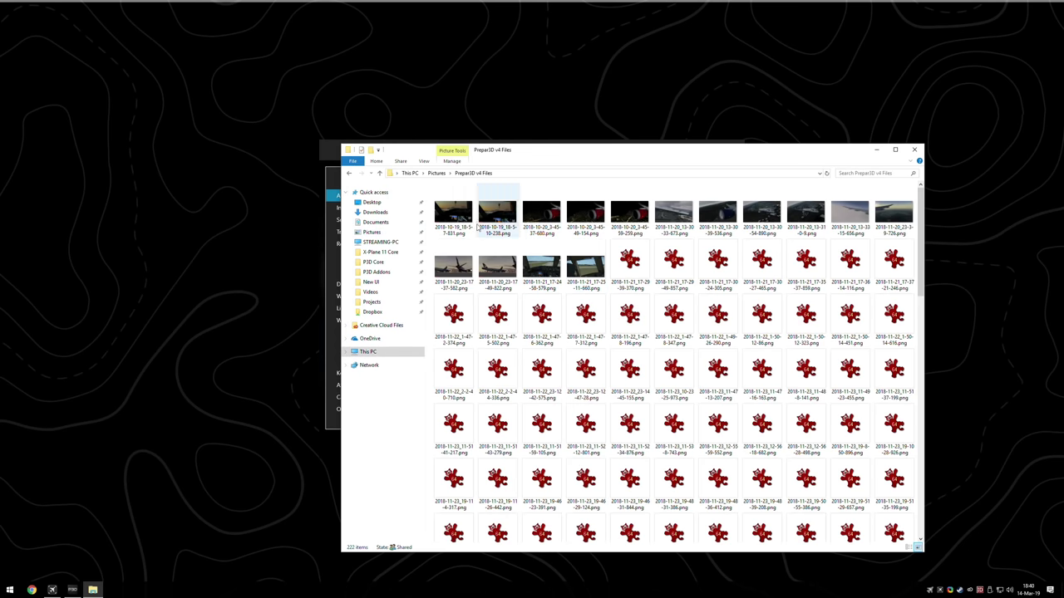
# Browse the saved simulator screenshots in IrfanView starting from the first PNG, and close the viewer and the folder
pyautogui.doubleClick(462, 226)
pyautogui.scroll(-8, 517, 313)
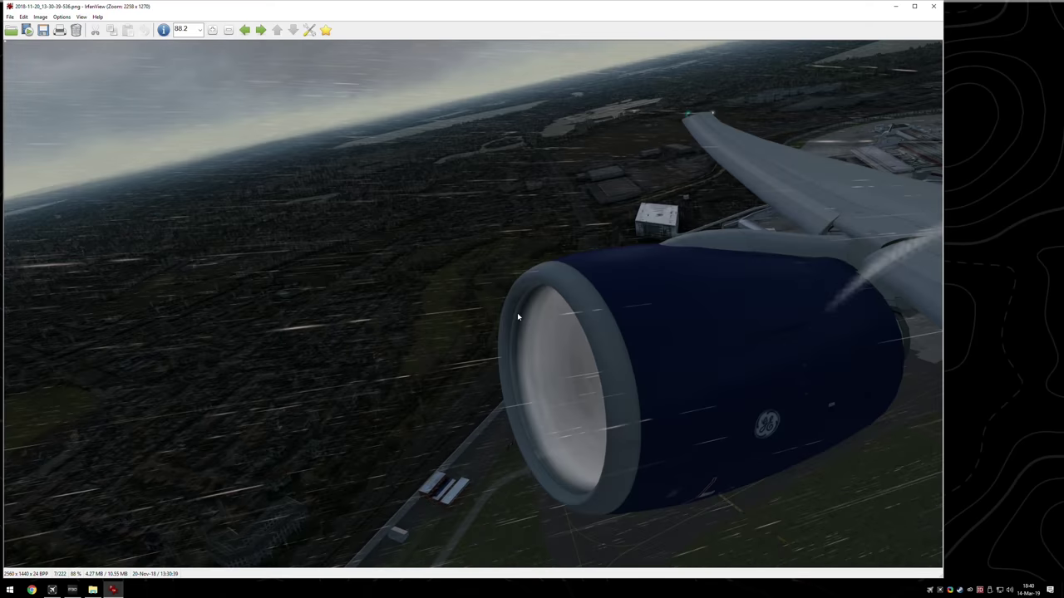
pyautogui.scroll(-3, 517, 314)
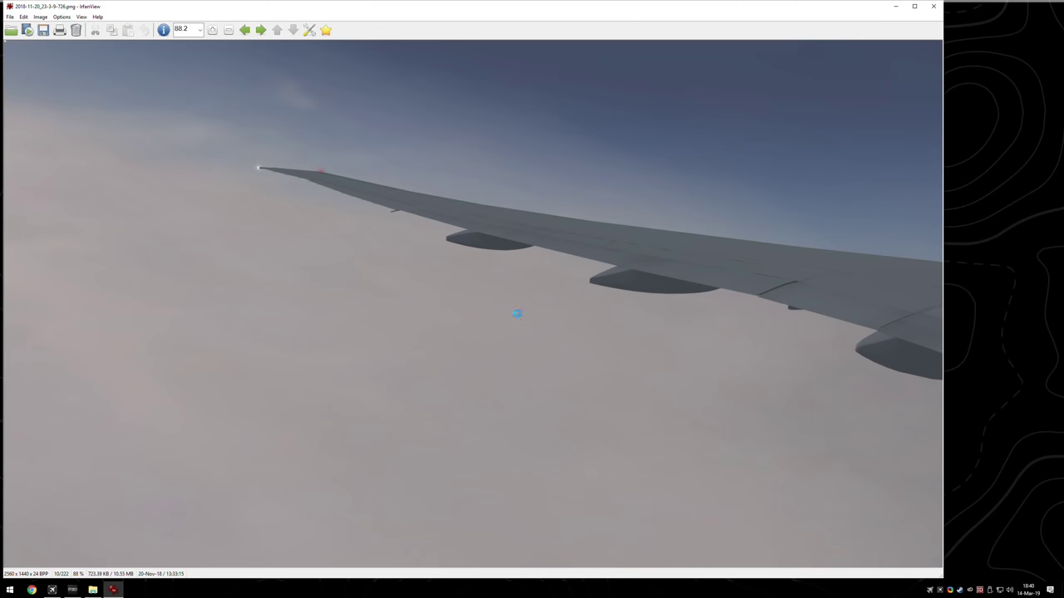
pyautogui.scroll(-2, 517, 316)
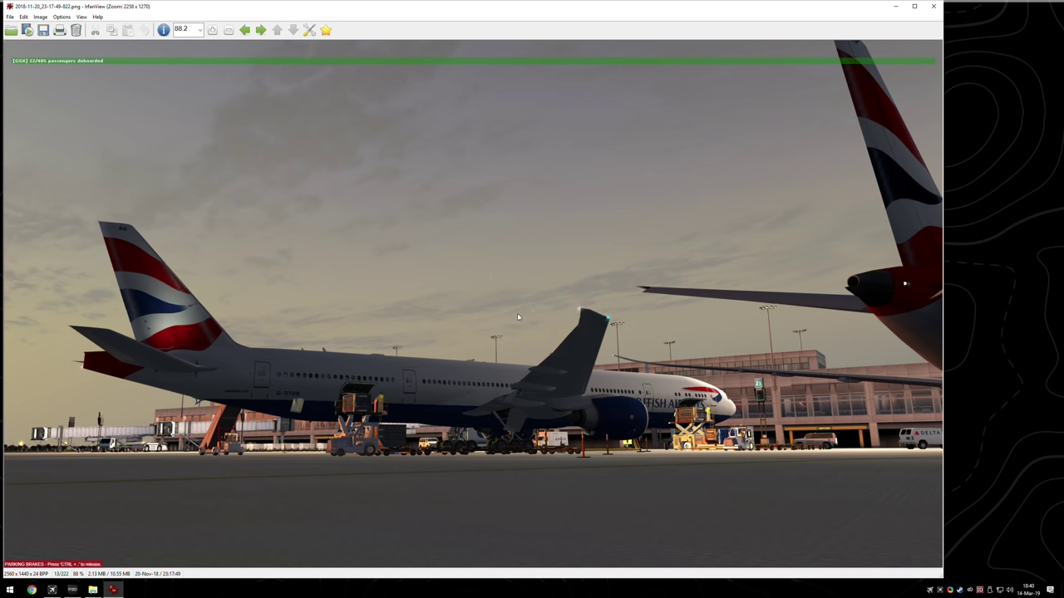
pyautogui.scroll(-5, 517, 316)
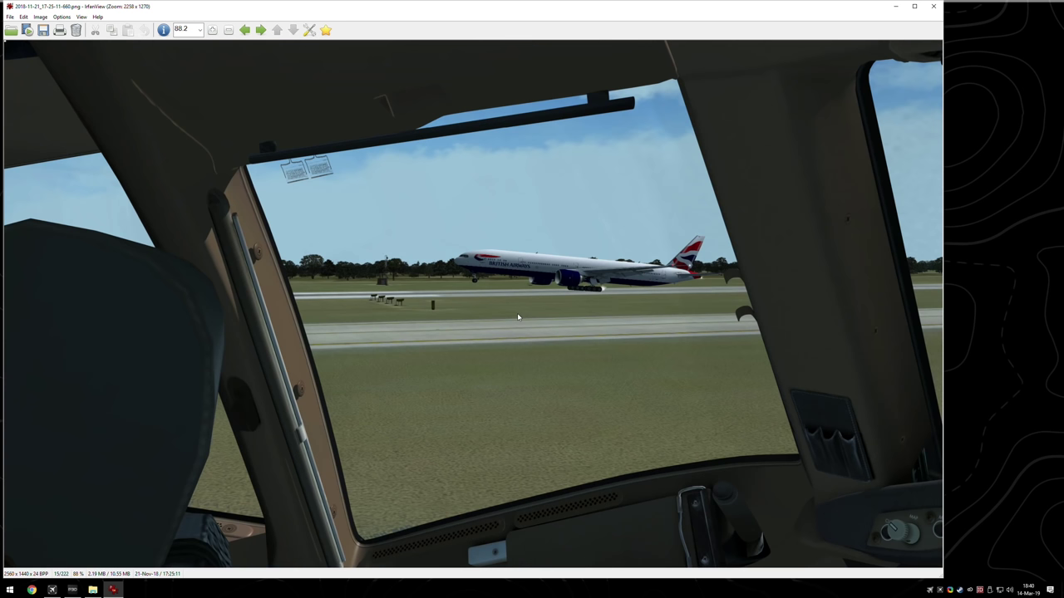
pyautogui.scroll(-1, 771, 123)
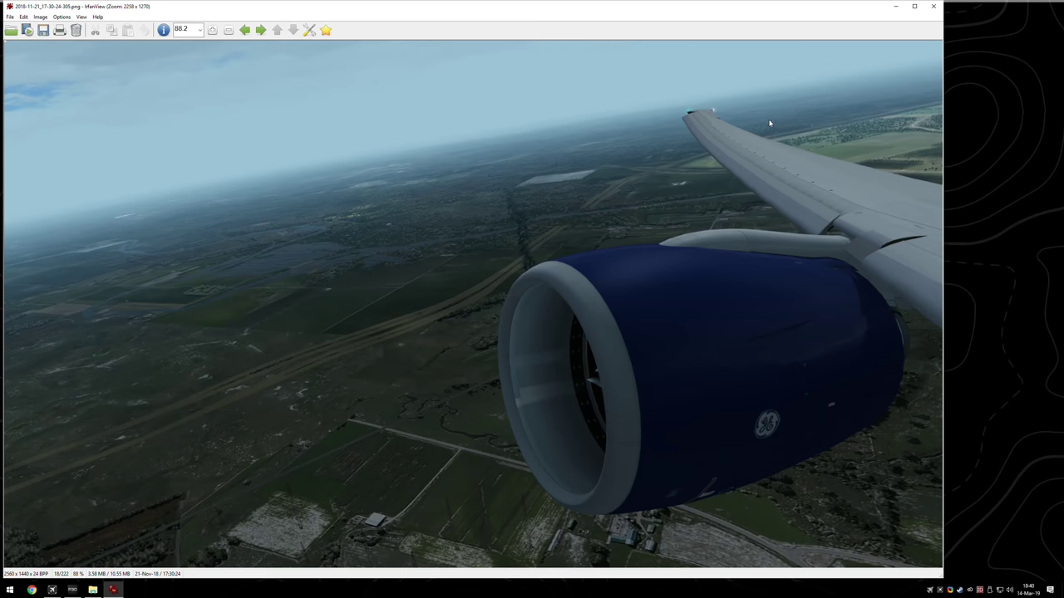
pyautogui.click(932, 6)
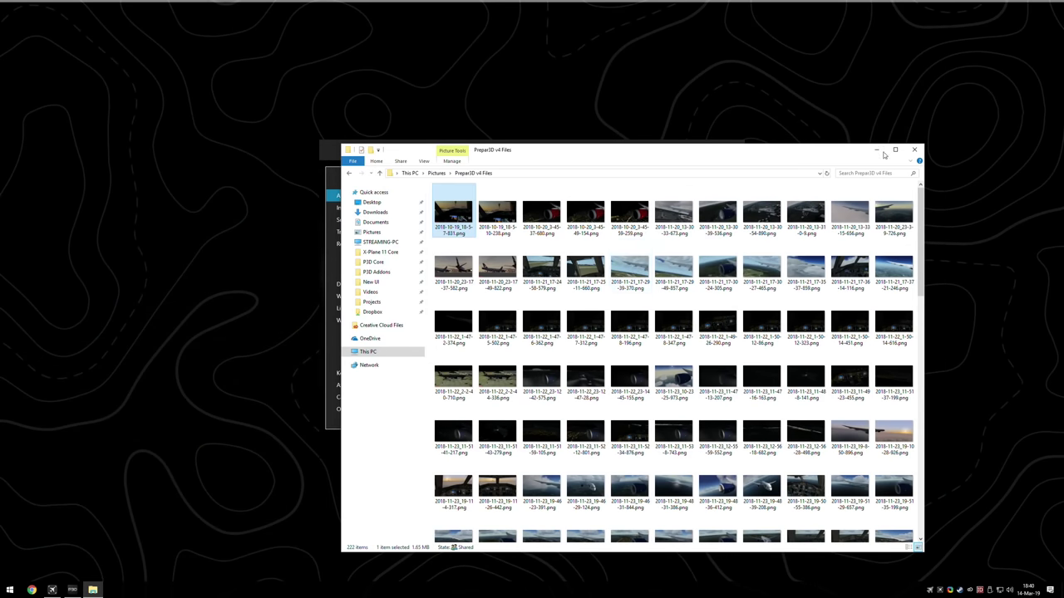
pyautogui.click(914, 150)
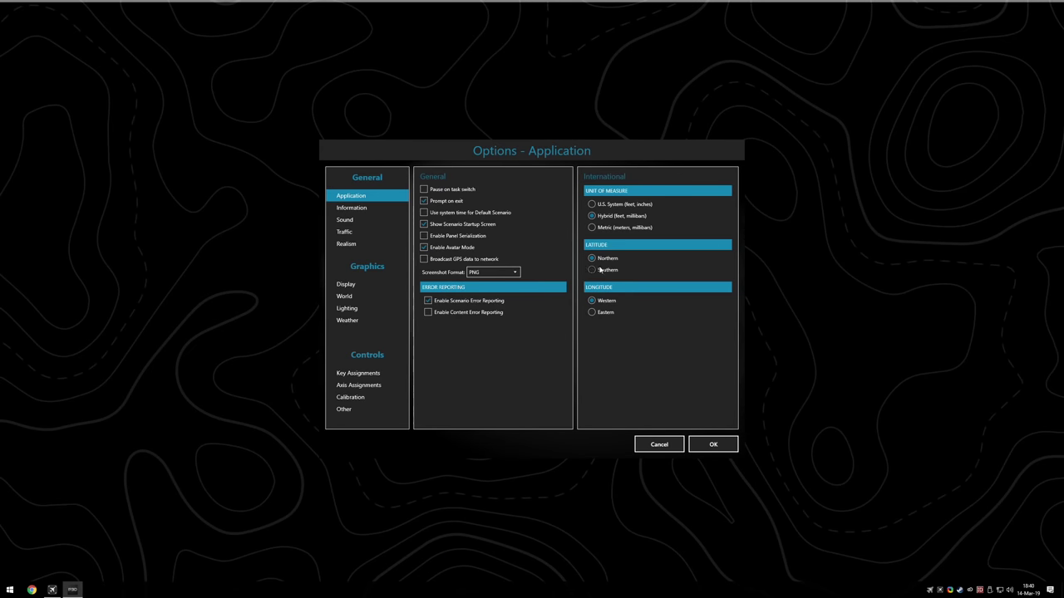
# Review the Information, Sound, Traffic and Realism settings in the Prepar3D options
pyautogui.click(359, 209)
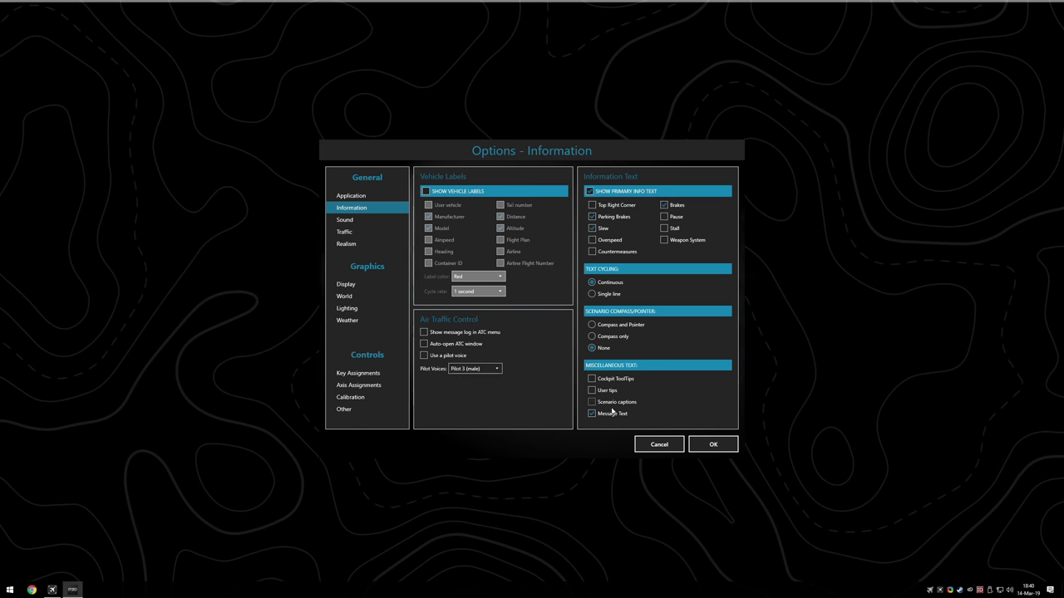
pyautogui.click(355, 221)
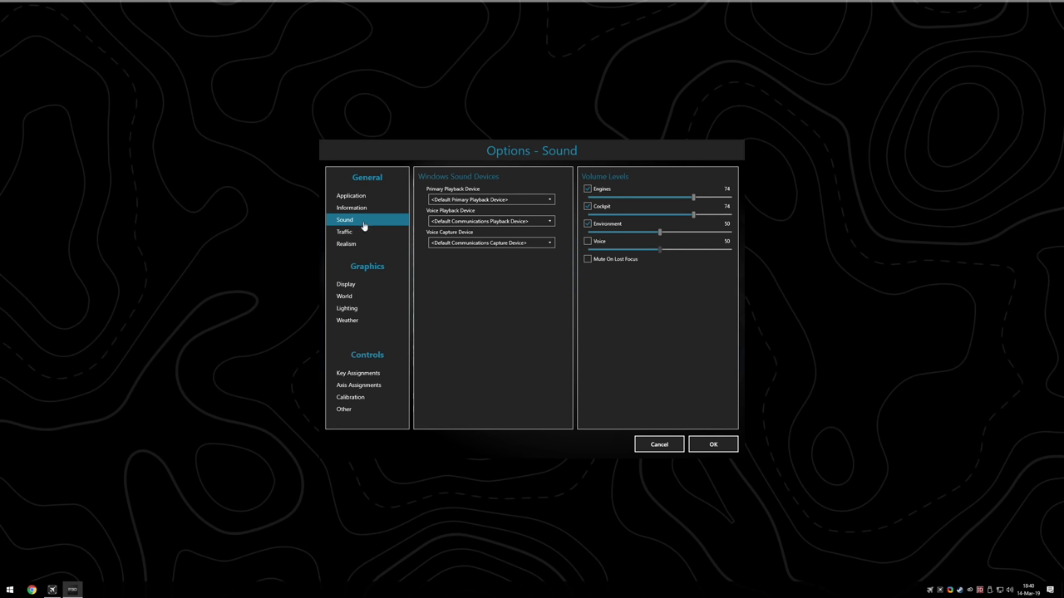
pyautogui.click(365, 232)
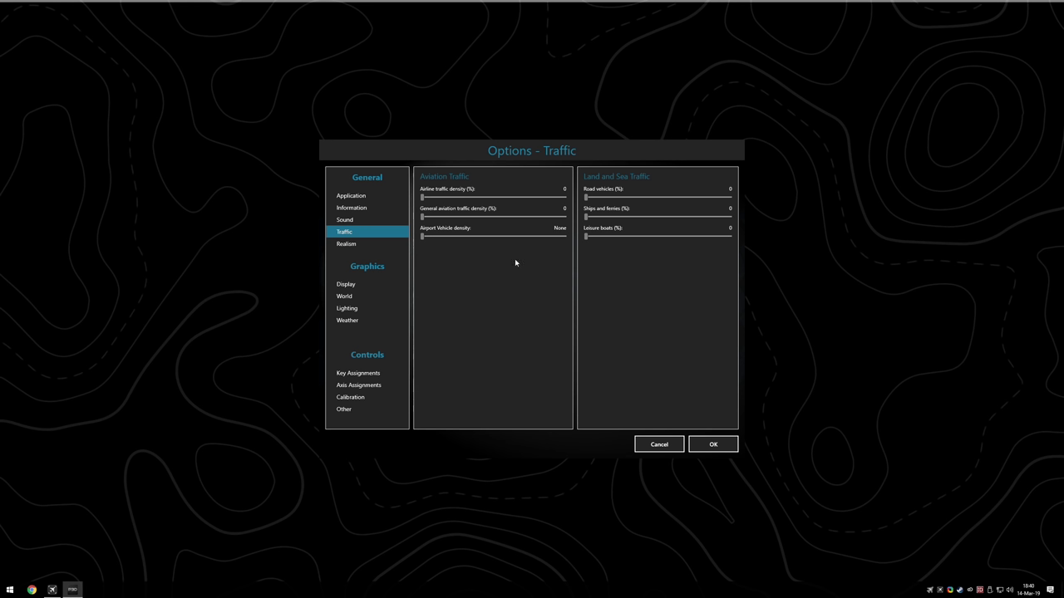
pyautogui.click(363, 248)
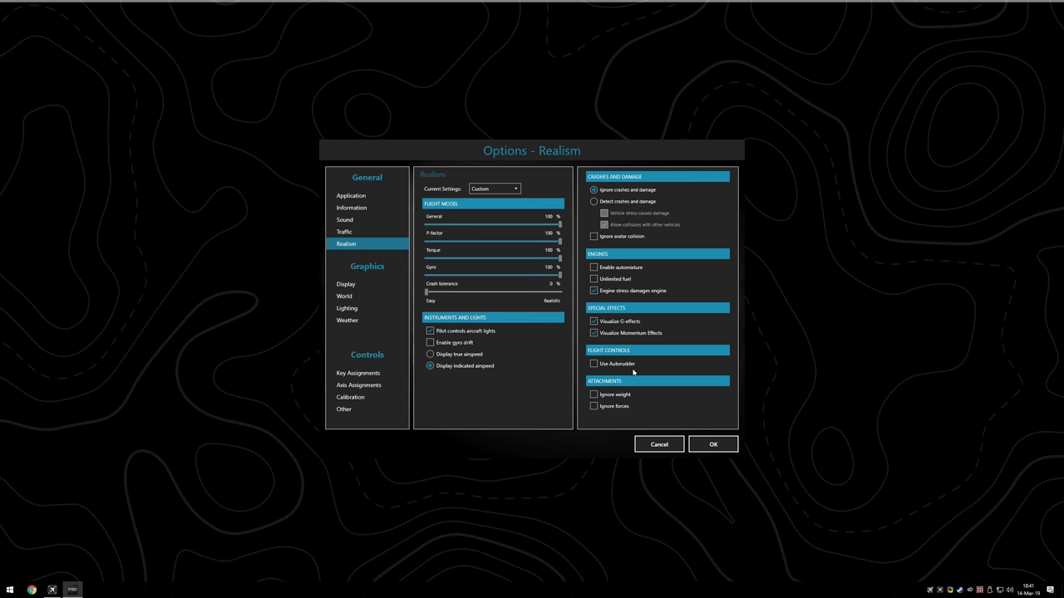
# Examine the Display graphics settings, including the available texture resolution choices and the frame rate controls
pyautogui.click(346, 284)
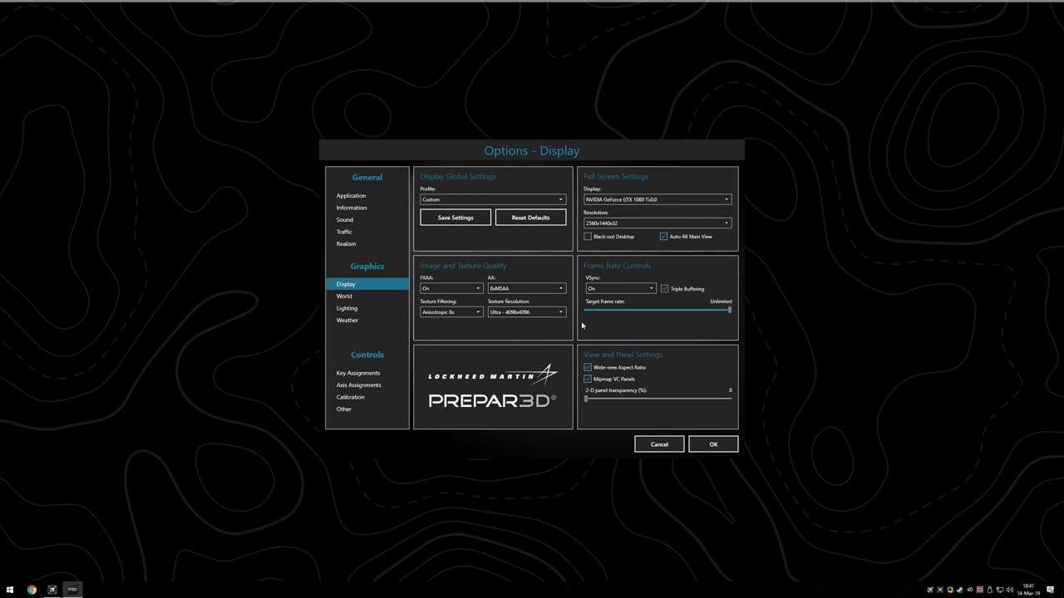
pyautogui.click(524, 313)
pyautogui.click(524, 351)
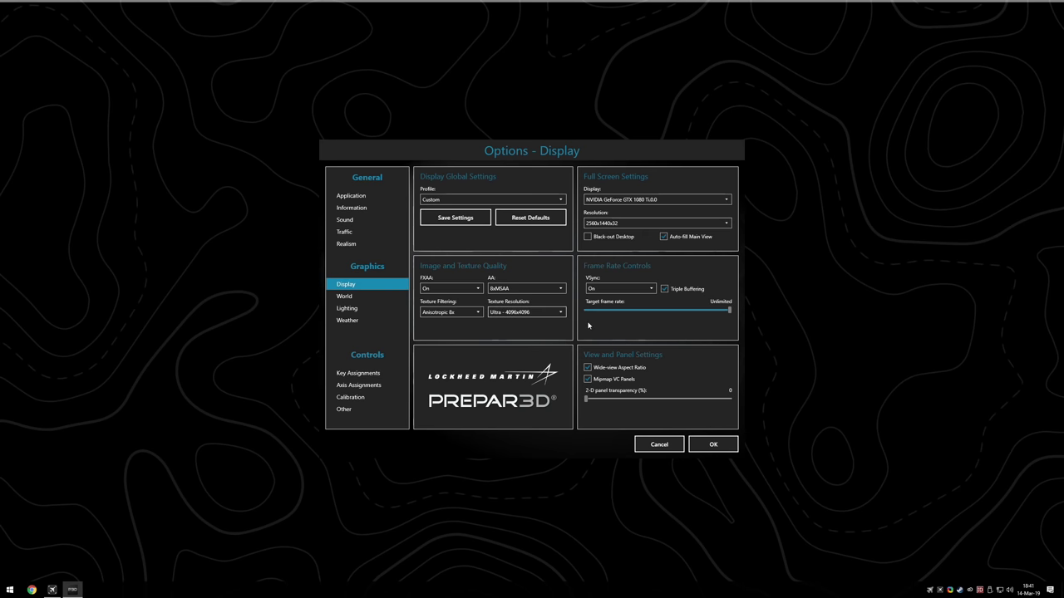
pyautogui.click(537, 313)
pyautogui.click(646, 319)
# Review the World, Lighting and Weather graphics settings
pyautogui.click(371, 300)
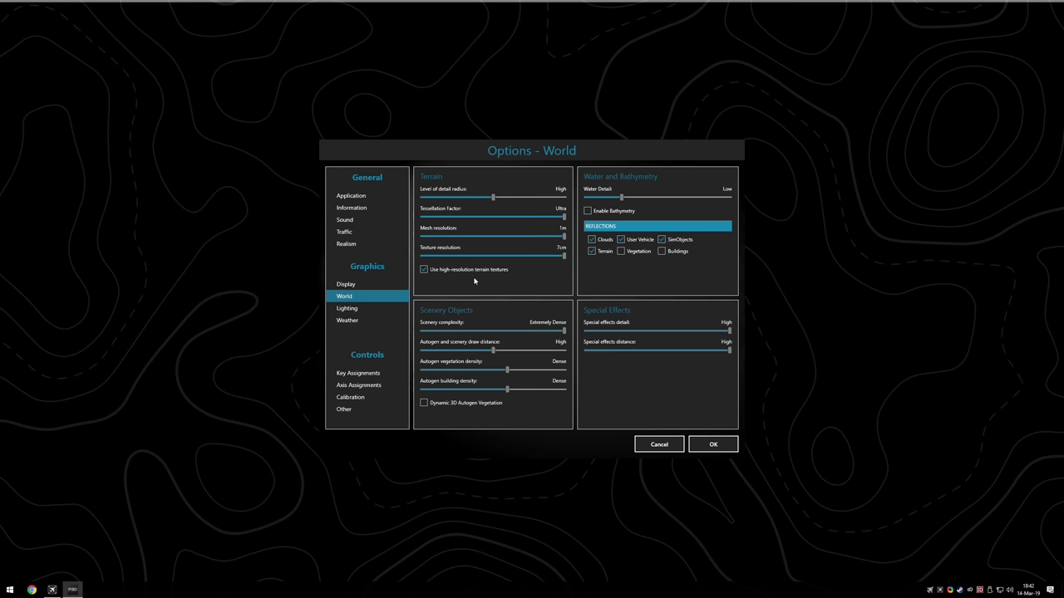
pyautogui.click(349, 308)
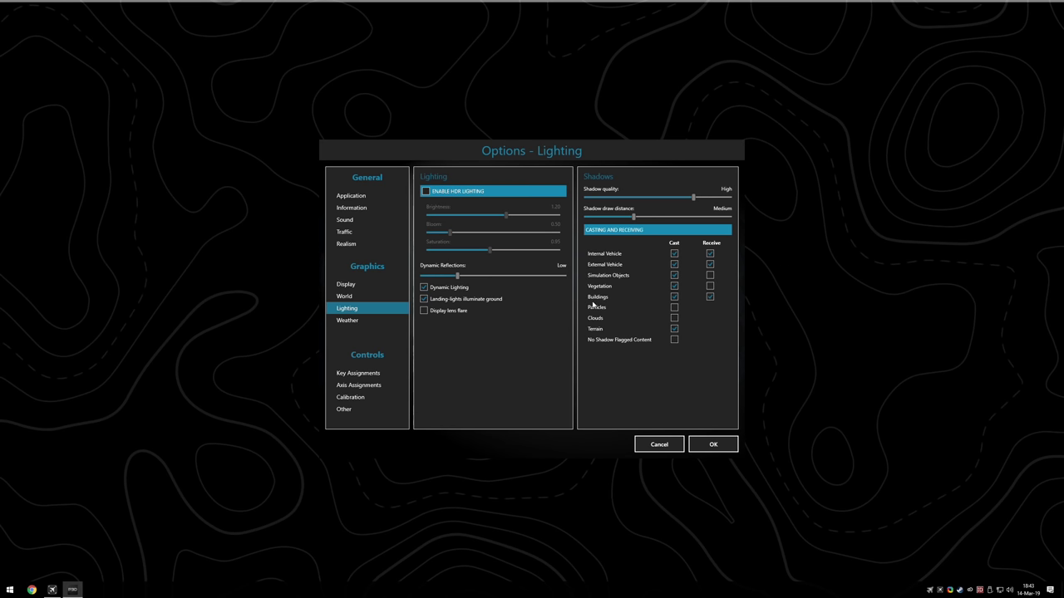
pyautogui.click(347, 320)
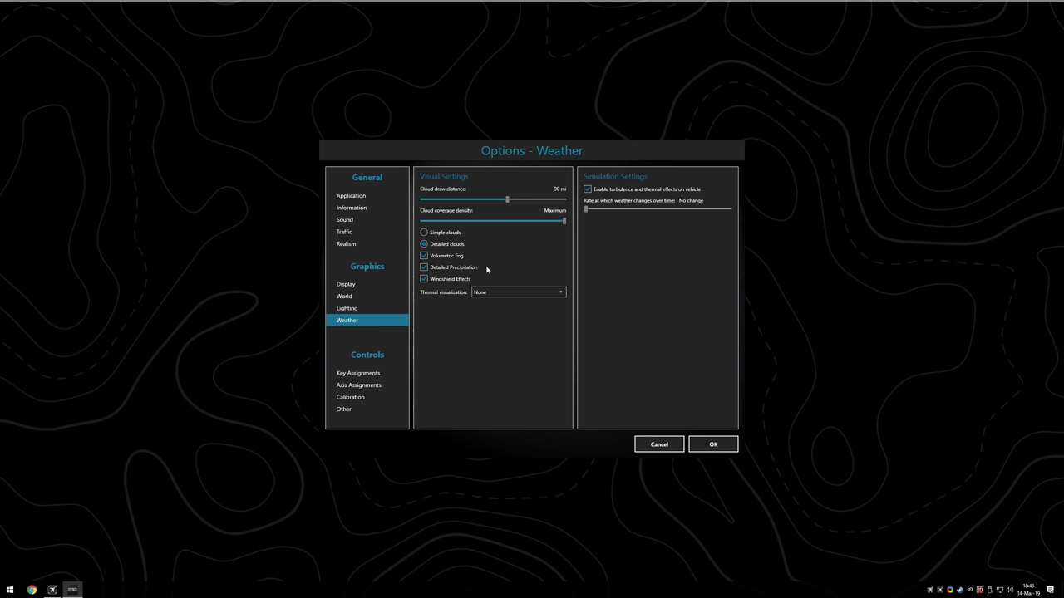
# Review the Key Assignments, Axis Assignments, Calibration and Other control settings, including the controller enabling option
pyautogui.click(370, 376)
pyautogui.click(390, 385)
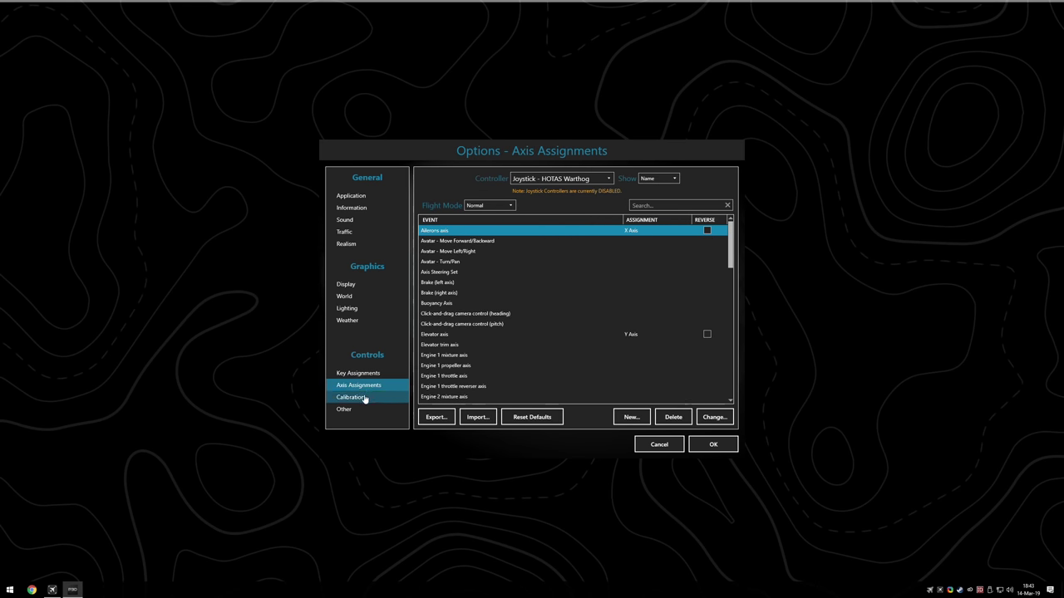
pyautogui.click(364, 398)
pyautogui.click(366, 408)
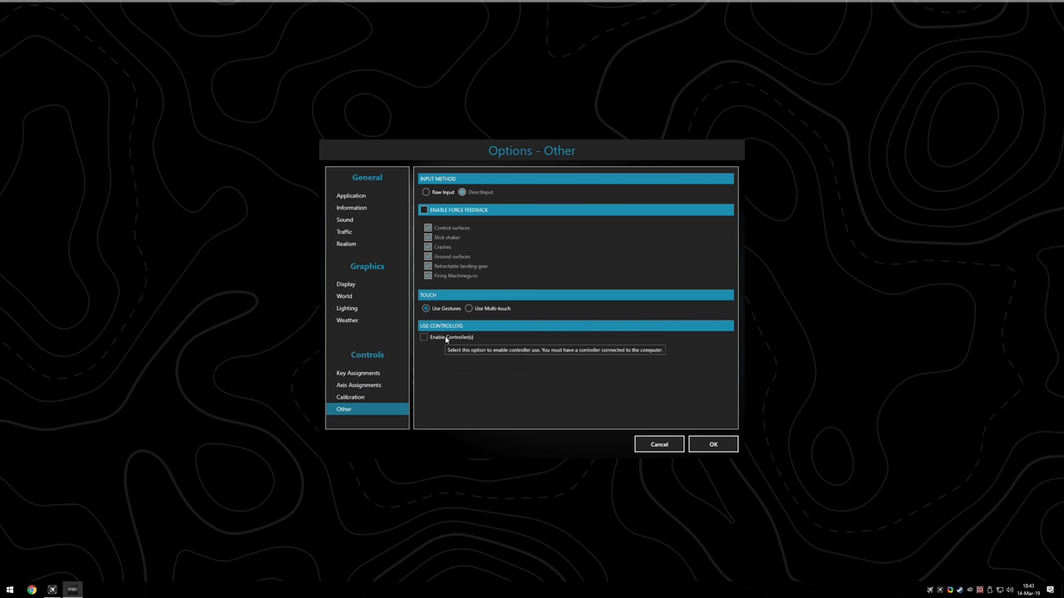
pyautogui.click(373, 378)
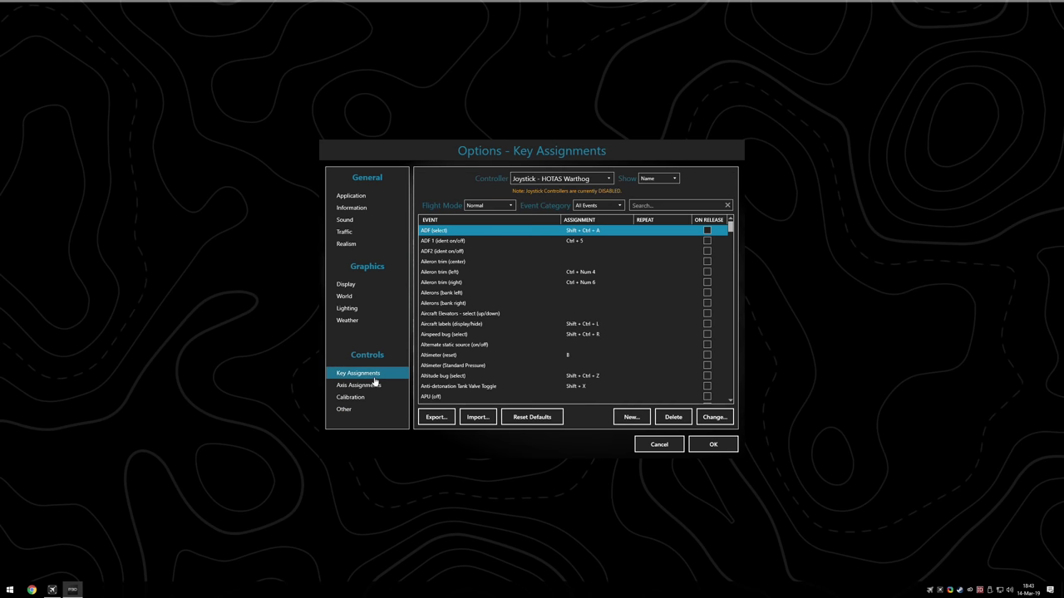
pyautogui.click(363, 397)
pyautogui.click(366, 387)
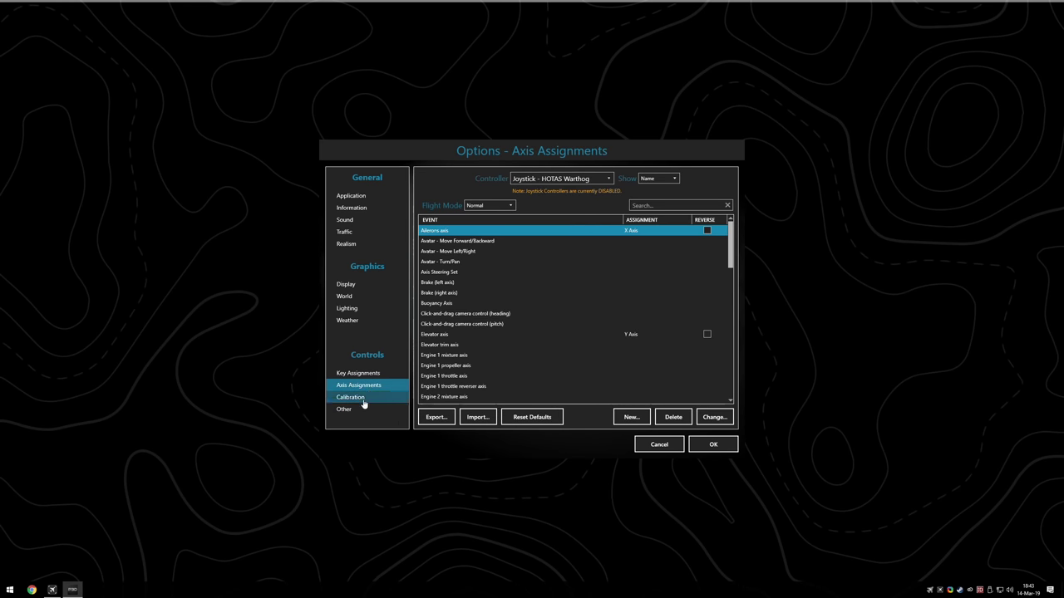
pyautogui.click(363, 399)
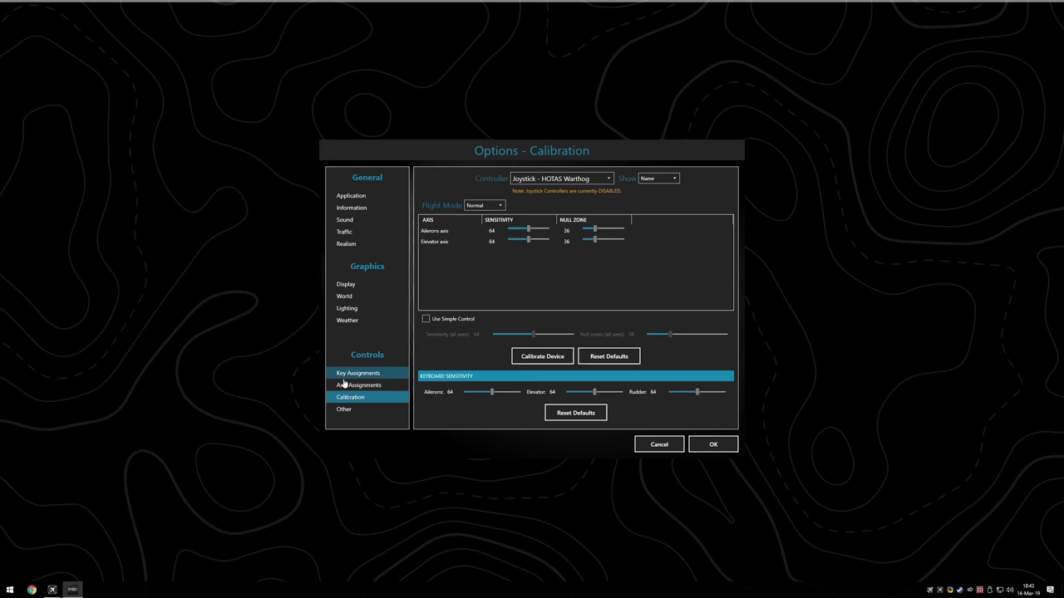
pyautogui.click(368, 409)
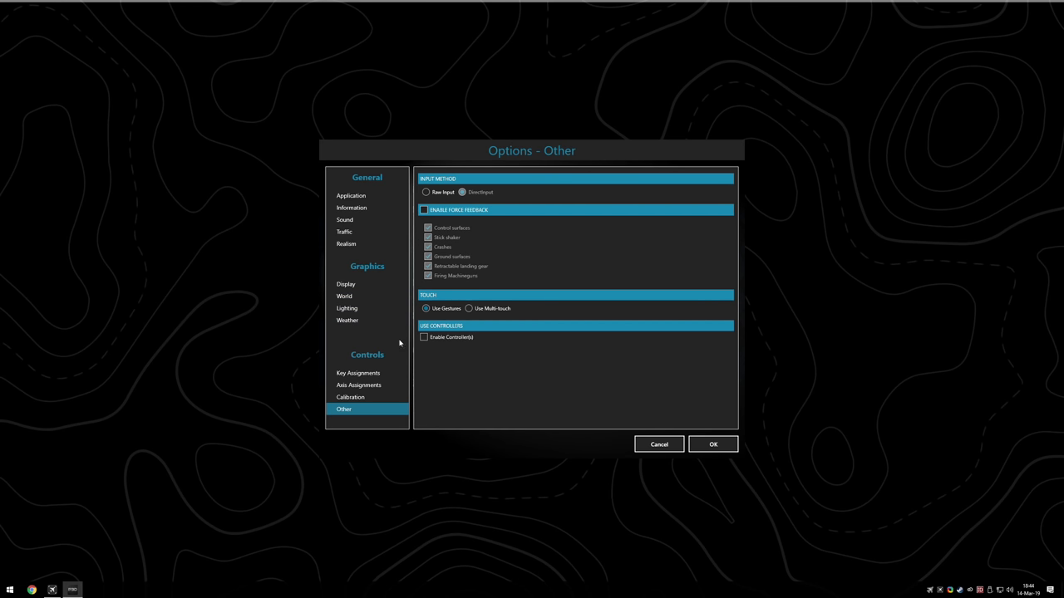
pyautogui.click(375, 374)
# Revisit the Display and World graphics settings, and exit Prepar3D with the options dialog cancelled
pyautogui.click(363, 285)
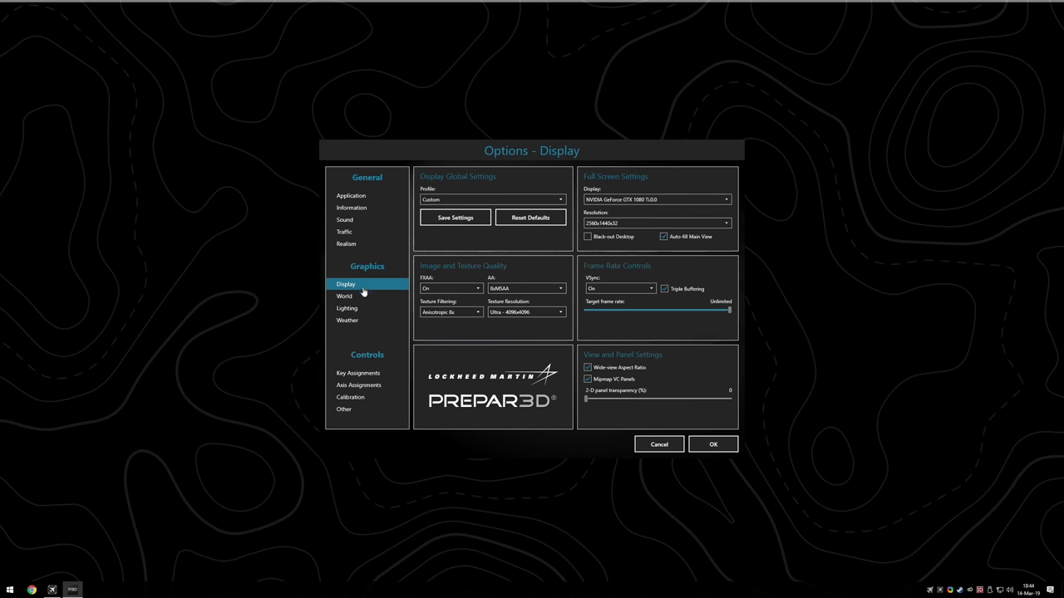
pyautogui.click(364, 296)
pyautogui.click(363, 285)
pyautogui.click(649, 447)
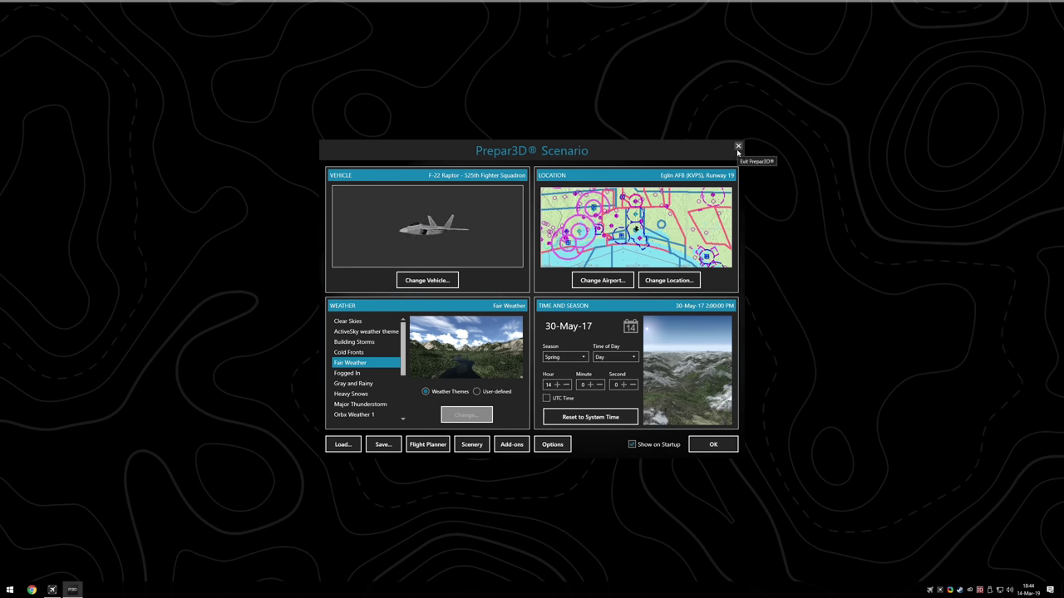
pyautogui.click(737, 148)
pyautogui.click(478, 330)
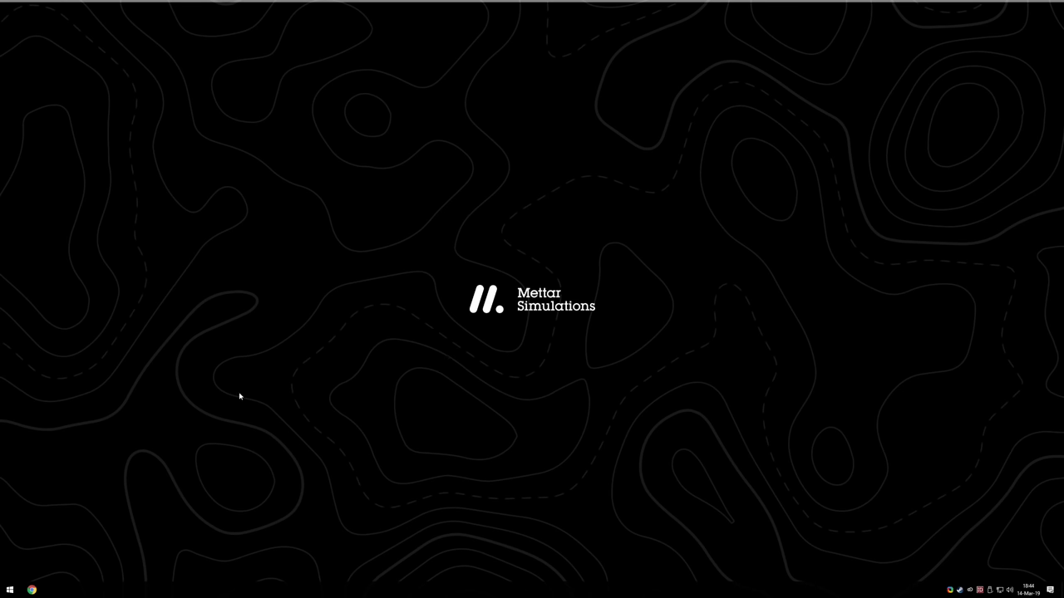
# Open SimConnect.ini in Notepad from the Prepar3D v4 Files folder in Documents
pyautogui.click(10, 590)
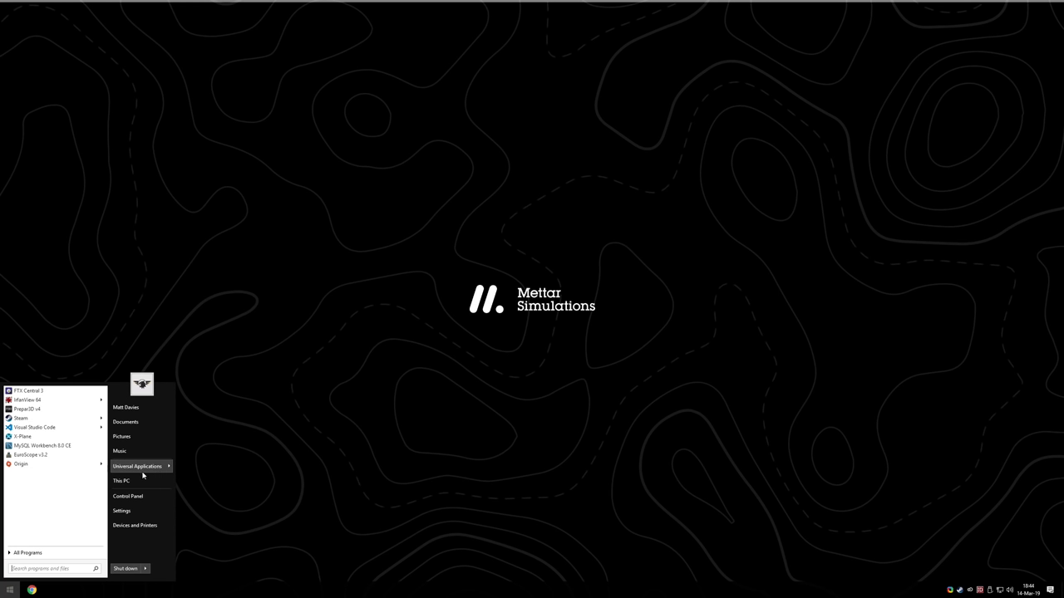
pyautogui.click(162, 466)
pyautogui.click(375, 222)
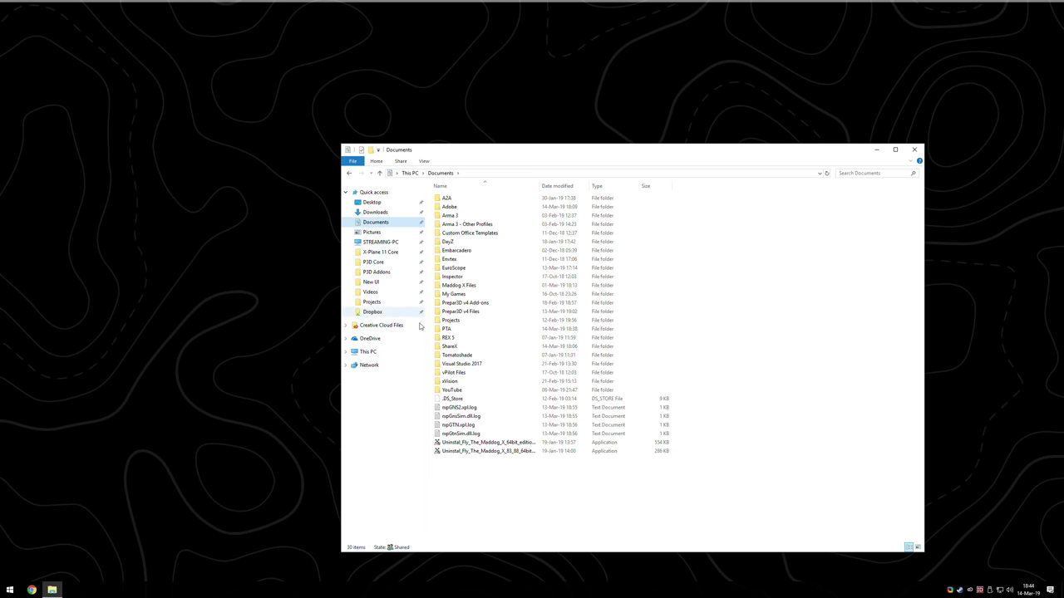
pyautogui.doubleClick(462, 311)
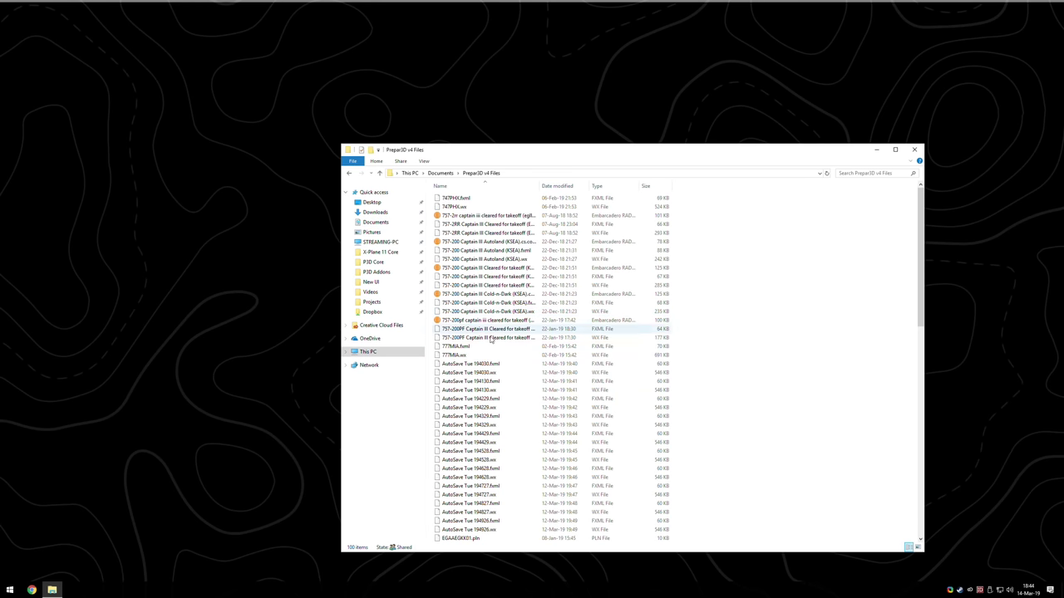
pyautogui.scroll(-15, 529, 412)
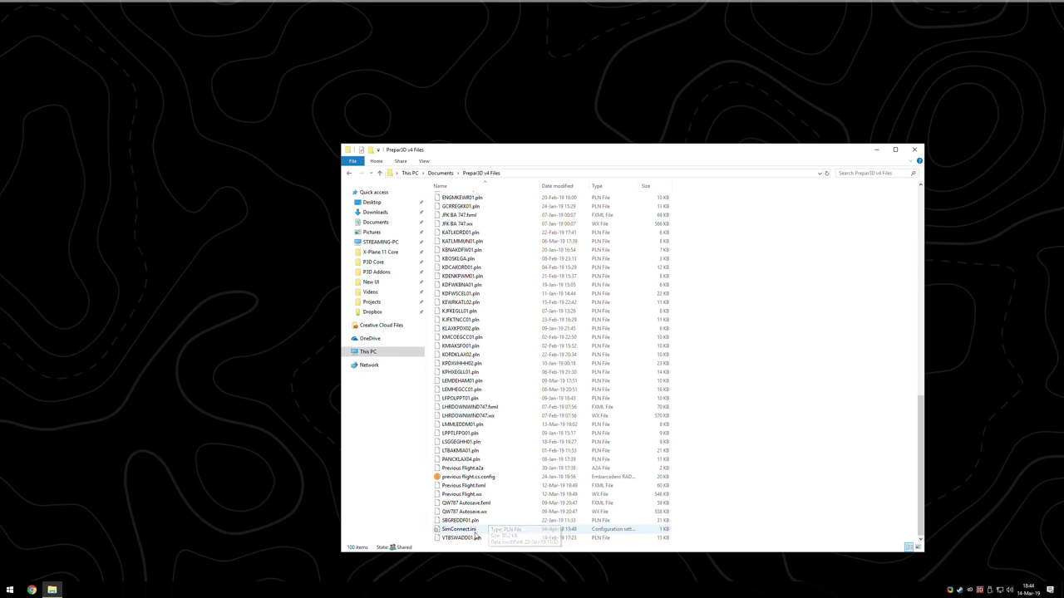
pyautogui.doubleClick(462, 529)
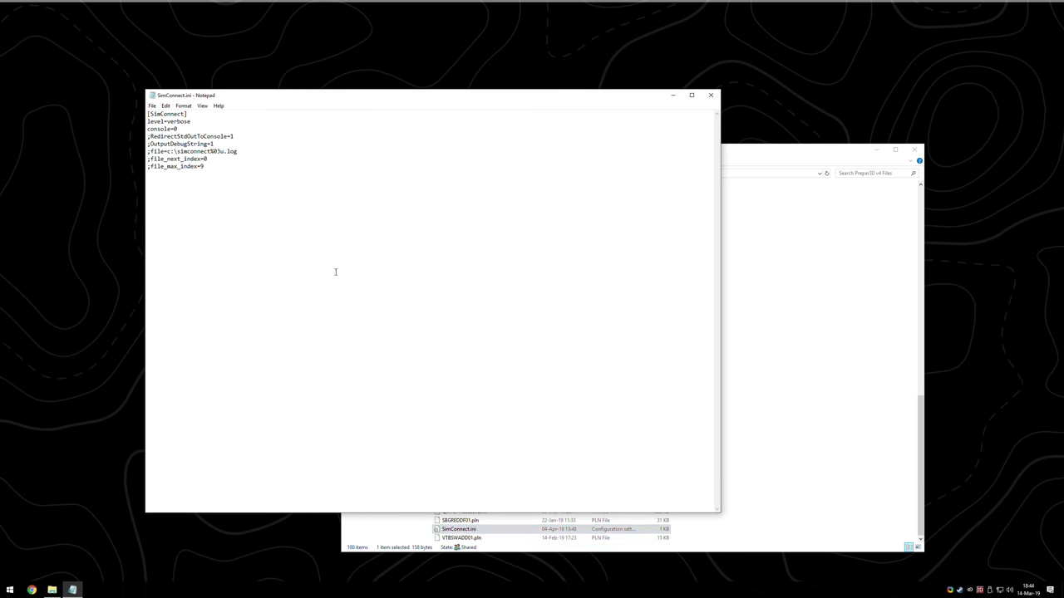
# Examine the full contents of SimConnect.ini, and close the file and its folder
pyautogui.moveTo(246, 223); pyautogui.dragTo(147, 112)
pyautogui.click(284, 228)
pyautogui.click(710, 94)
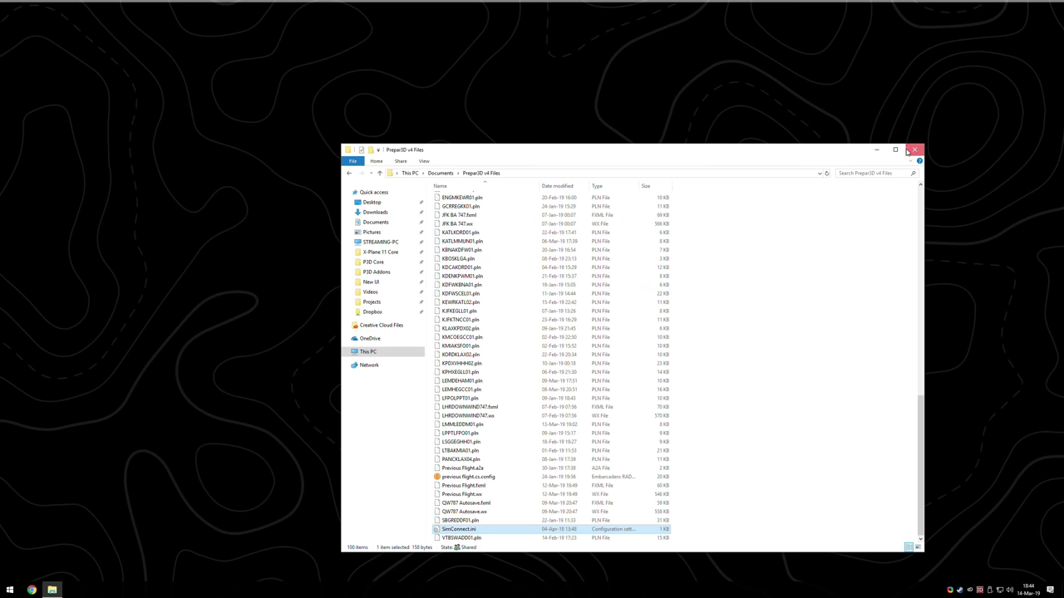
pyautogui.click(913, 150)
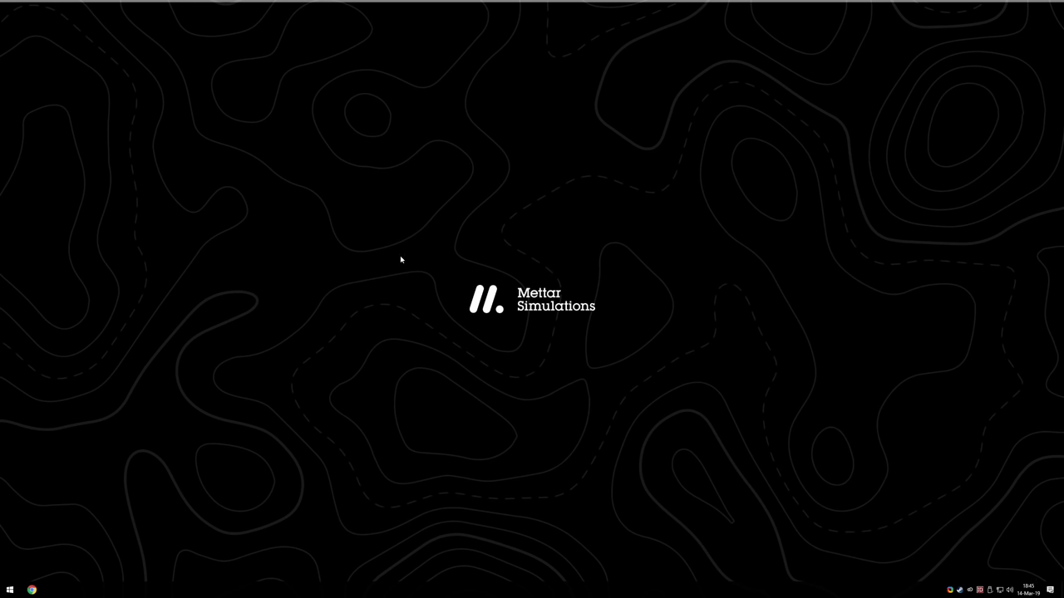